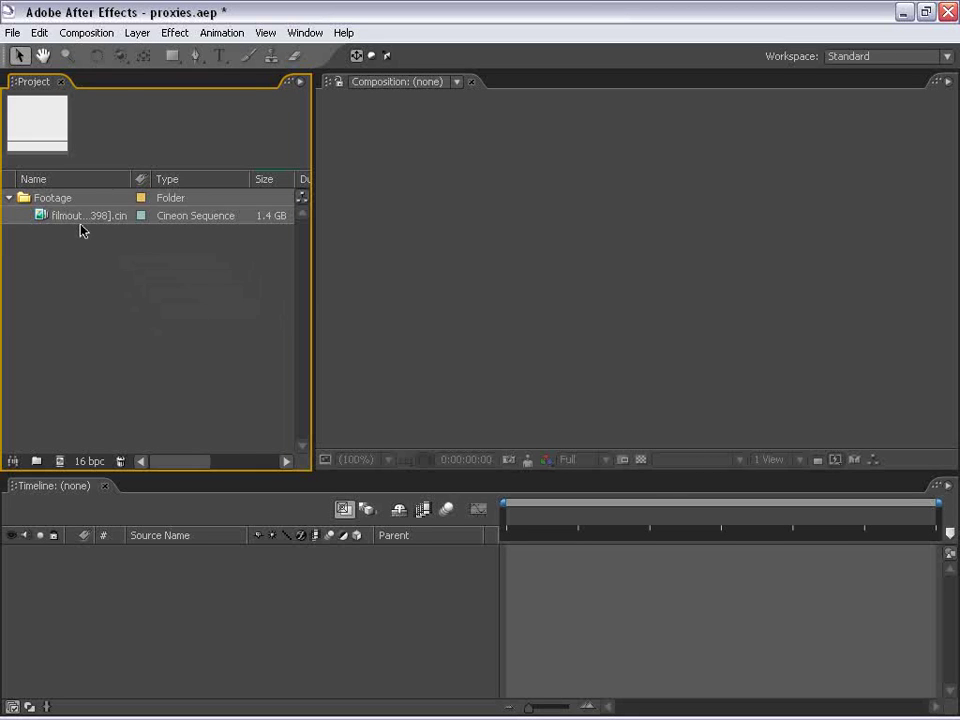
# Create a composition from the filmout Cineon sequence and widen the project list's Name column.
pyautogui.moveTo(54, 222); pyautogui.dragTo(476, 295)
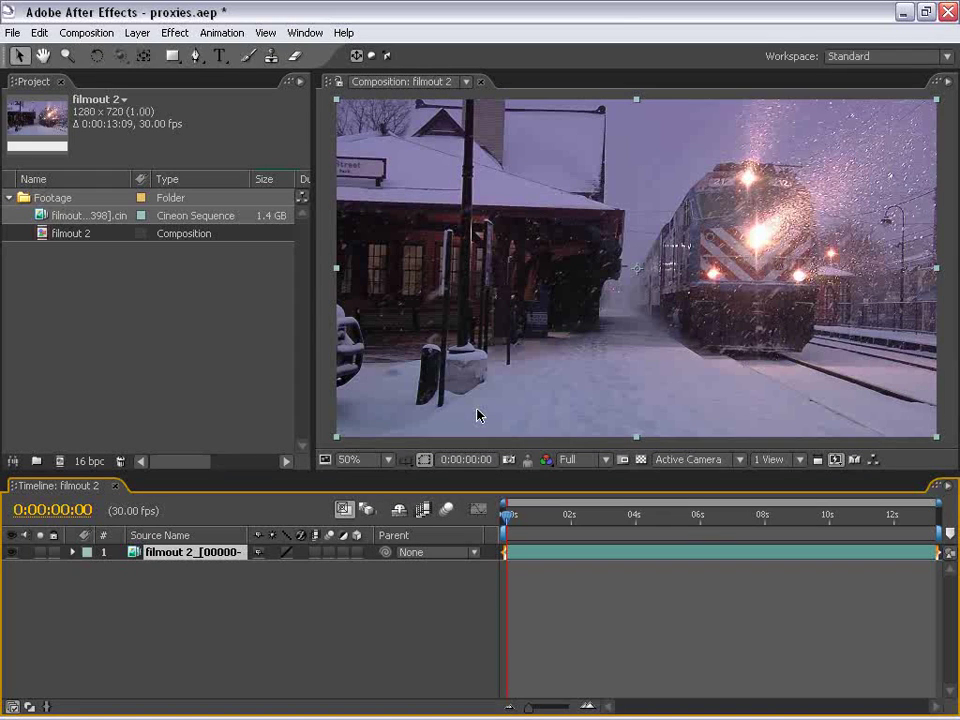
pyautogui.click(110, 290)
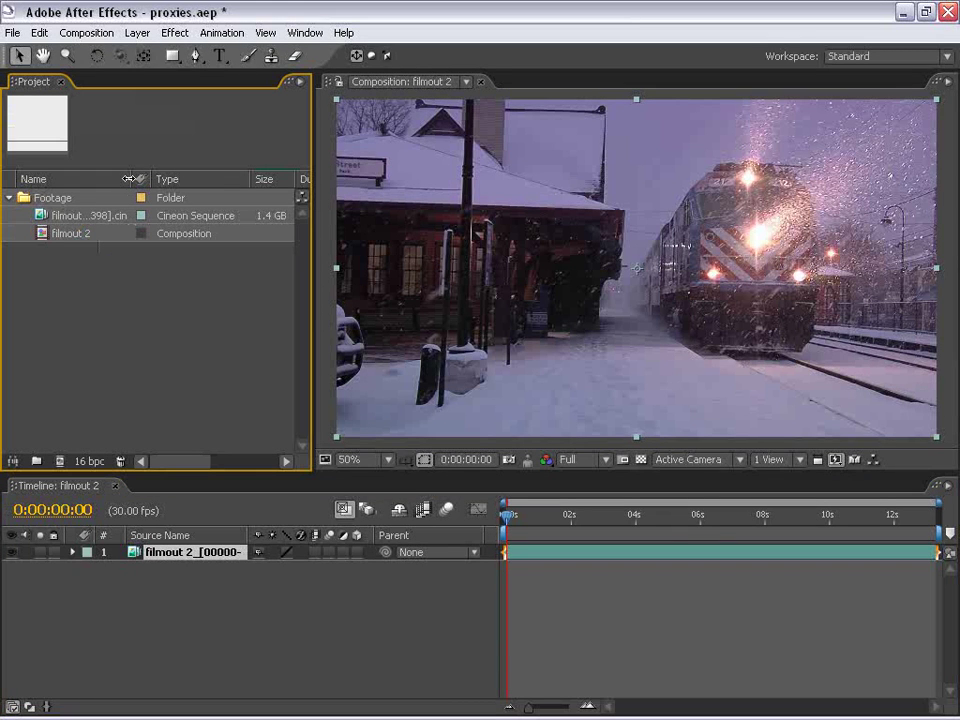
pyautogui.moveTo(129, 178); pyautogui.dragTo(158, 178)
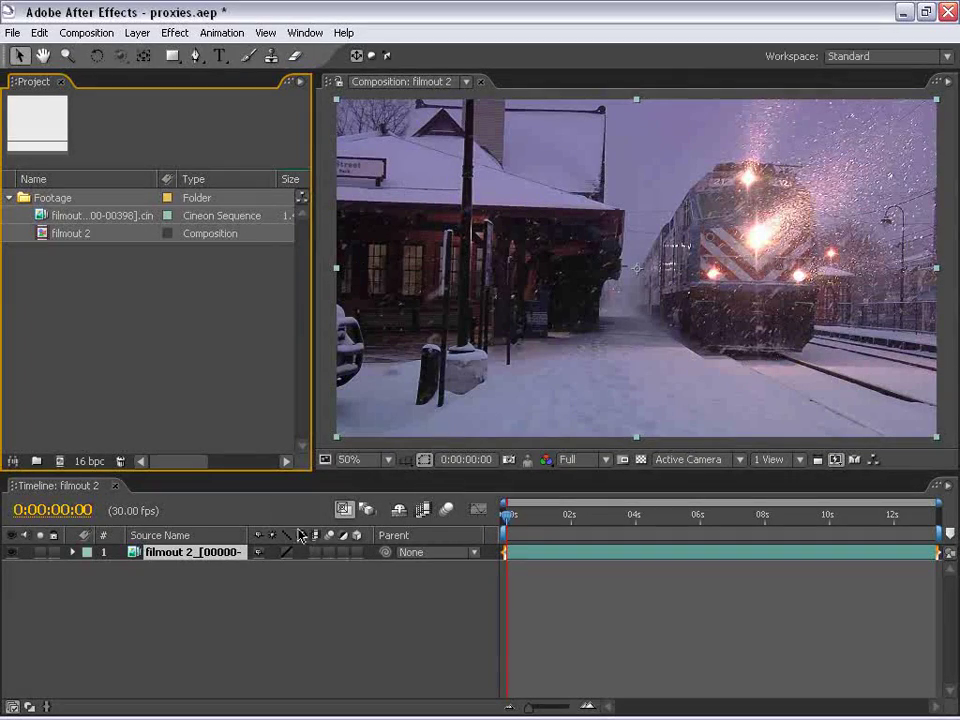
# Examine the composition's image detail at 100% and 200% in an enlarged viewer, then restore the 50% view with the layer deselected.
pyautogui.click(352, 462)
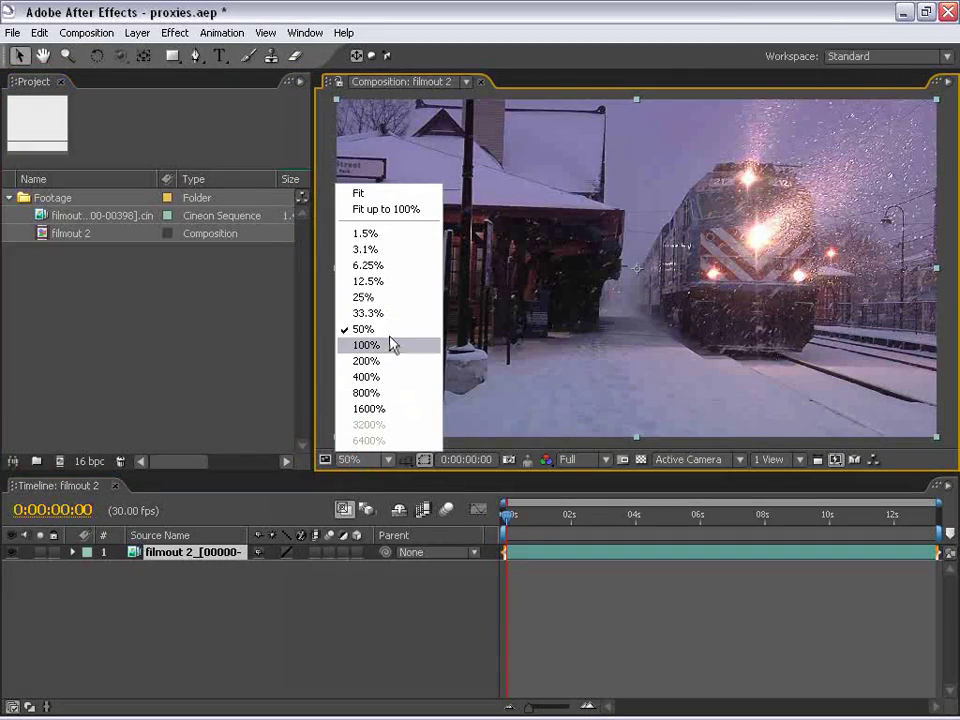
pyautogui.click(389, 342)
pyautogui.press('`')
pyautogui.press('.')
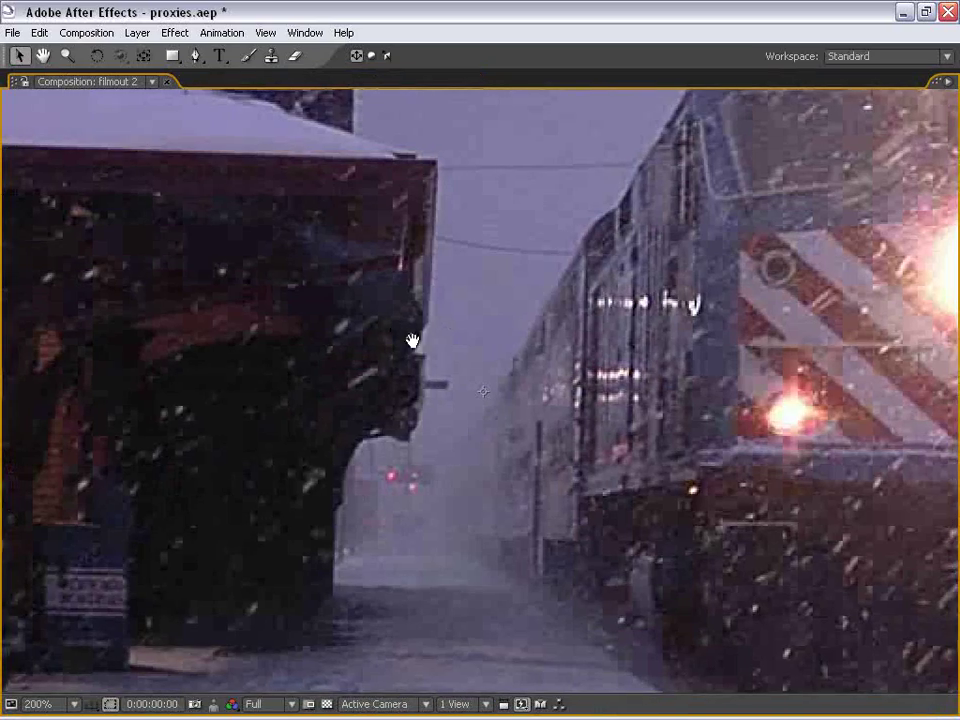
pyautogui.moveTo(170, 374); pyautogui.dragTo(297, 374)
pyautogui.press(',')
pyautogui.moveTo(527, 343); pyautogui.dragTo(347, 343)
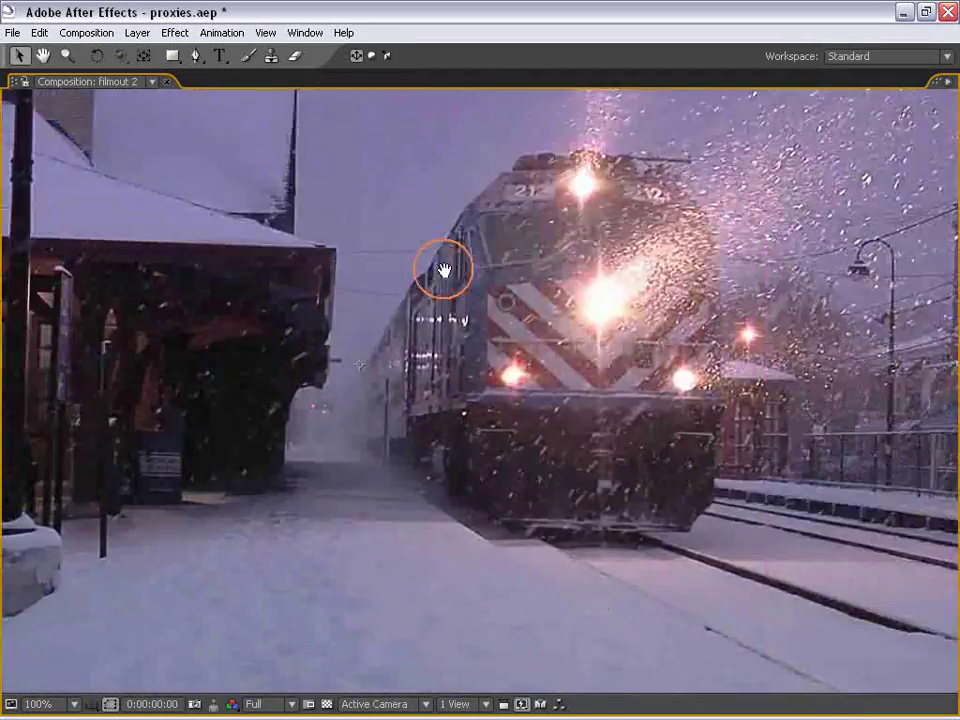
pyautogui.moveTo(443, 268); pyautogui.dragTo(639, 268)
pyautogui.press('`')
pyautogui.press(',')
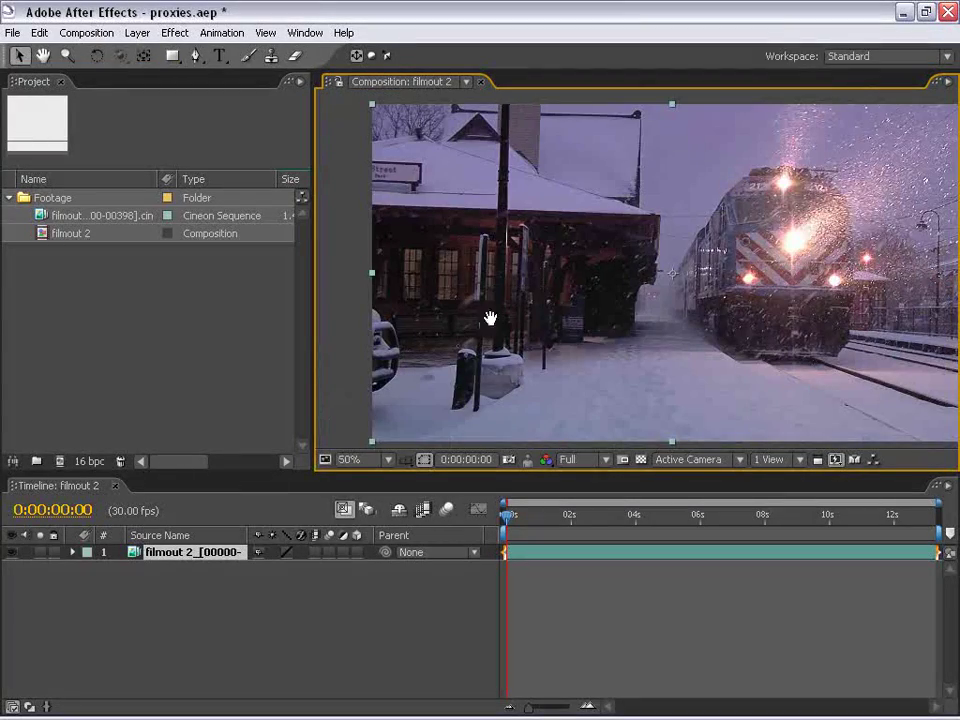
pyautogui.moveTo(489, 317); pyautogui.dragTo(455, 315)
pyautogui.moveTo(608, 312); pyautogui.dragTo(603, 309)
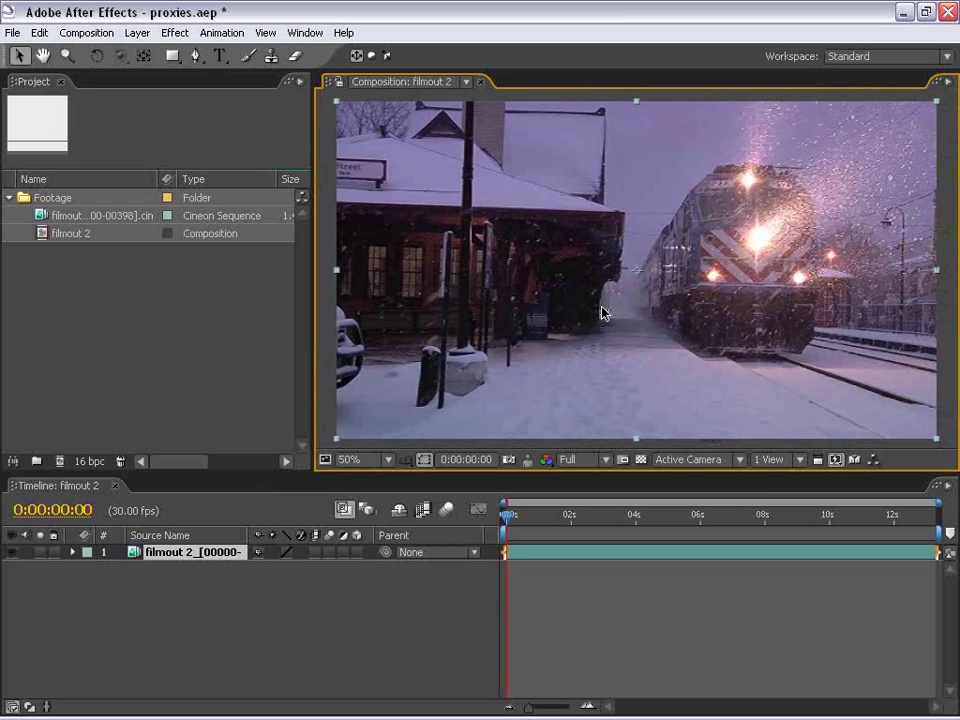
pyautogui.click(639, 615)
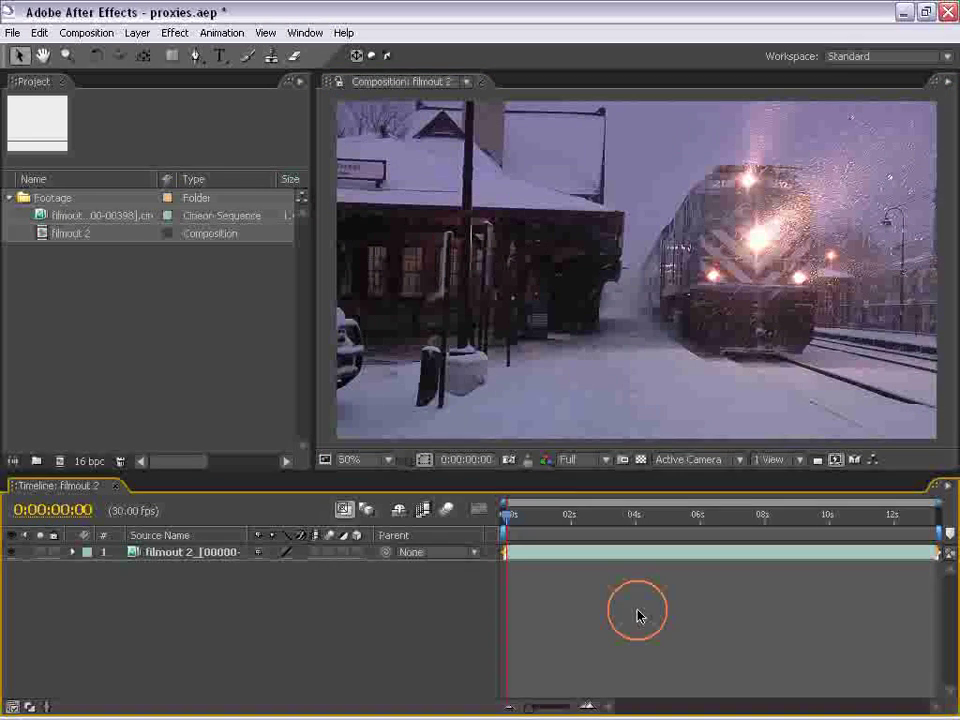
pyautogui.moveTo(572, 198); pyautogui.dragTo(567, 197)
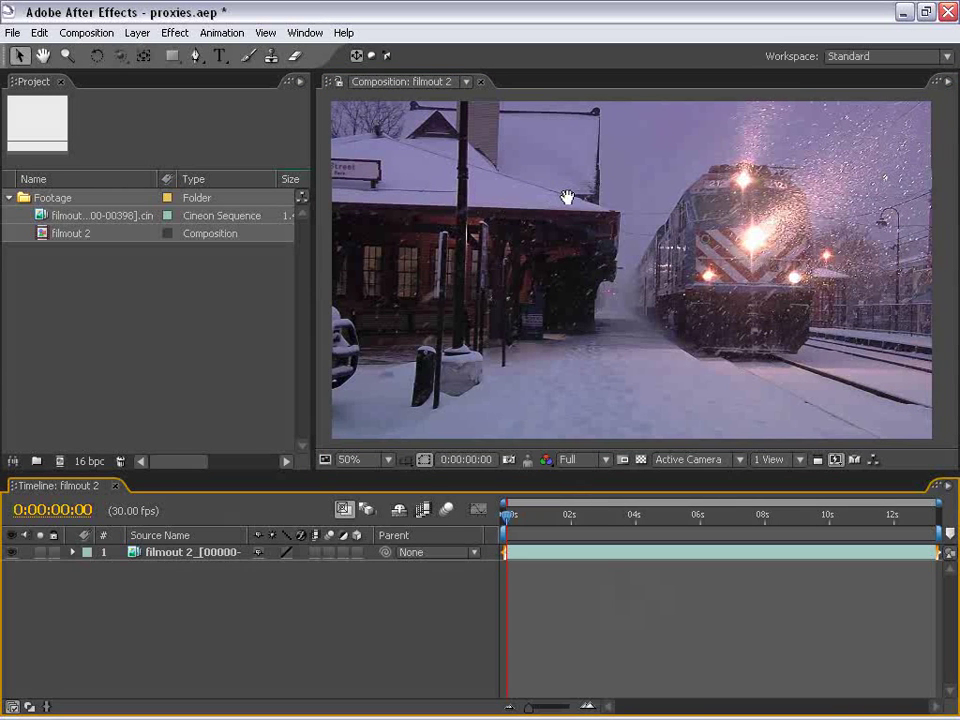
# Compare the composition's frame size with the HDTV 1080/24 preset in its settings without applying the change.
pyautogui.click(86, 33)
pyautogui.click(105, 77)
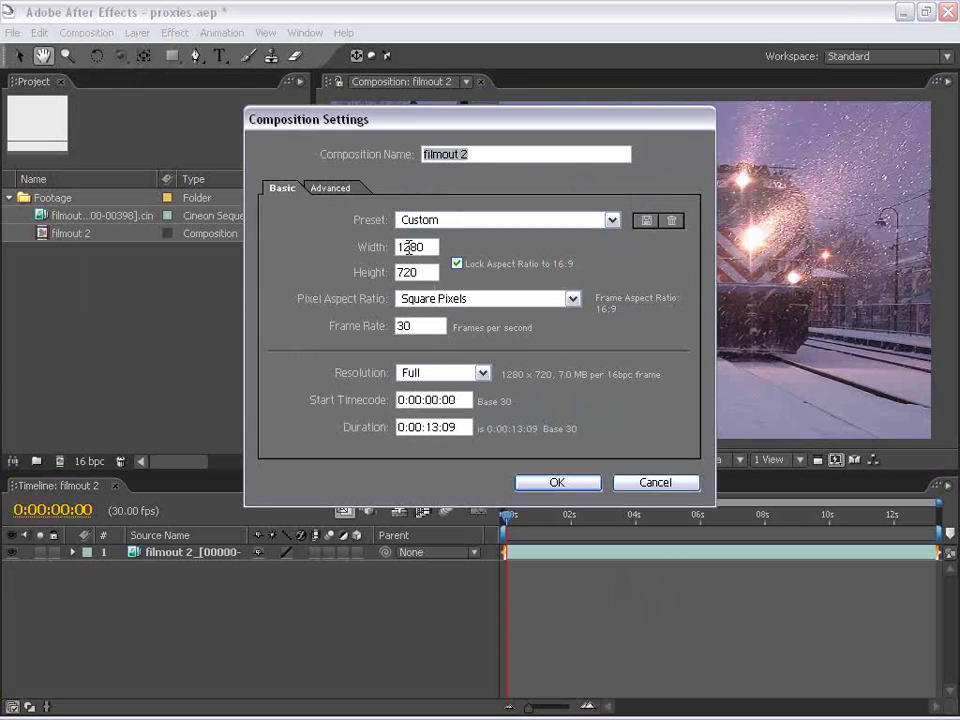
pyautogui.moveTo(428, 249); pyautogui.dragTo(360, 256)
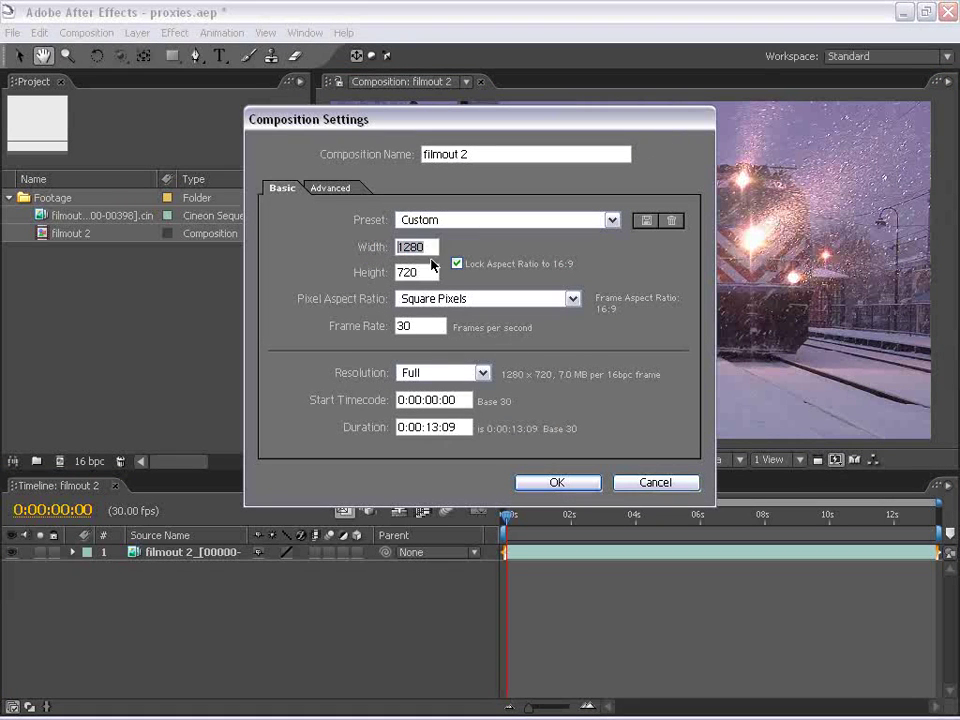
pyautogui.moveTo(428, 272); pyautogui.dragTo(388, 278)
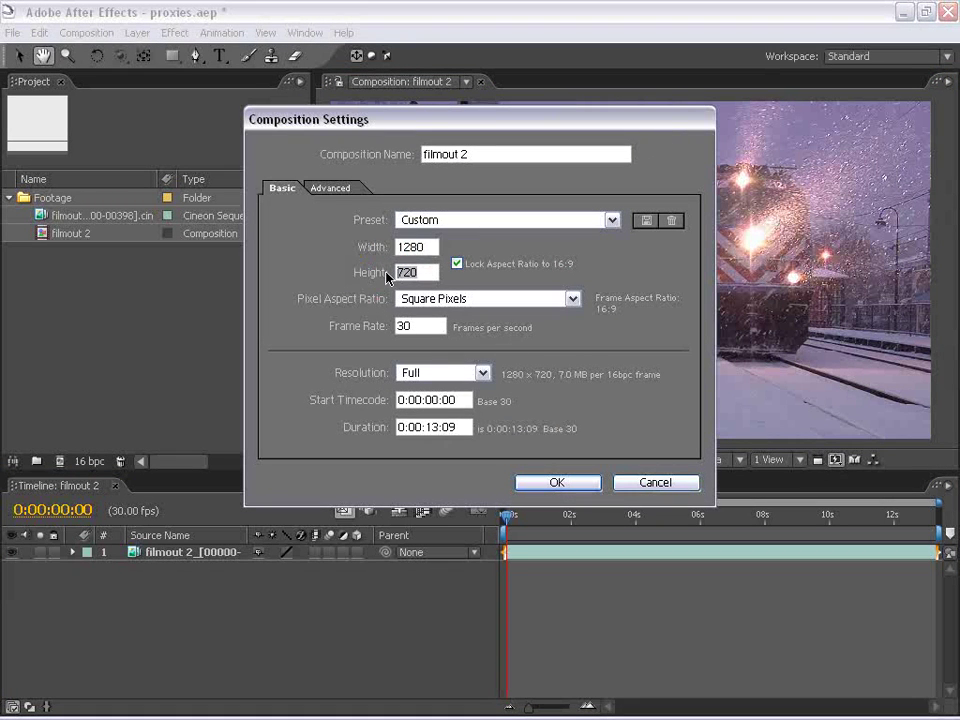
pyautogui.click(410, 219)
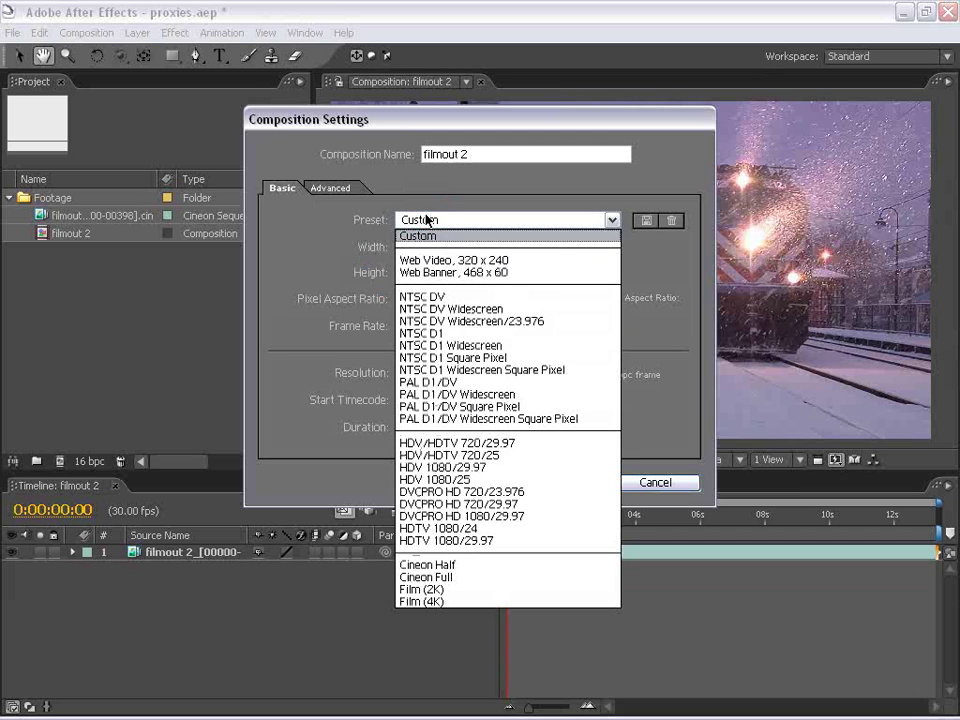
pyautogui.click(425, 530)
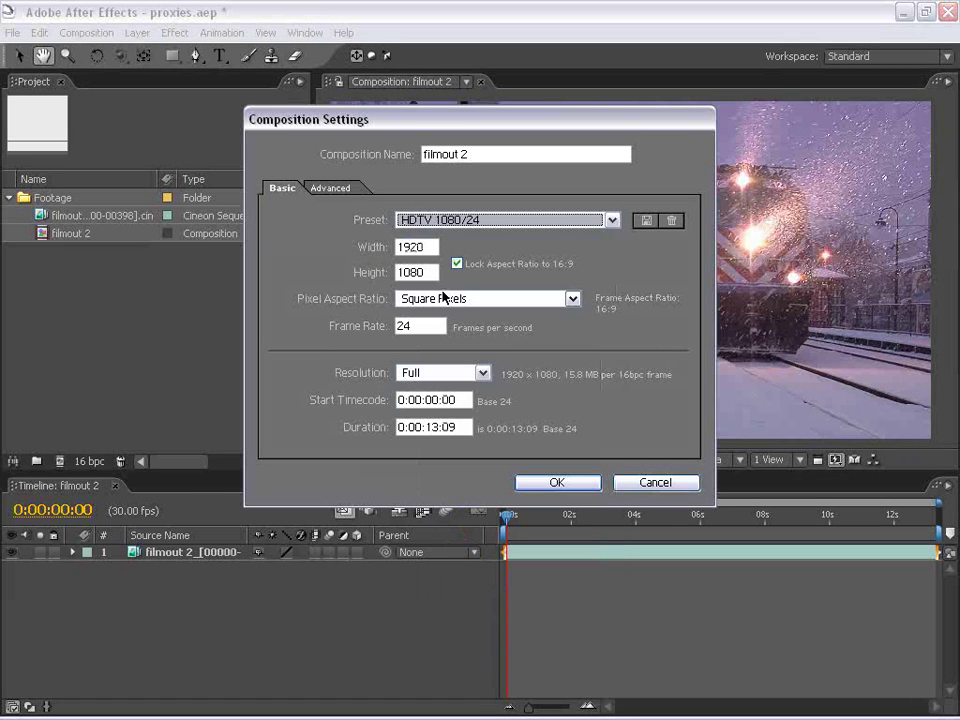
pyautogui.moveTo(414, 246); pyautogui.dragTo(381, 258)
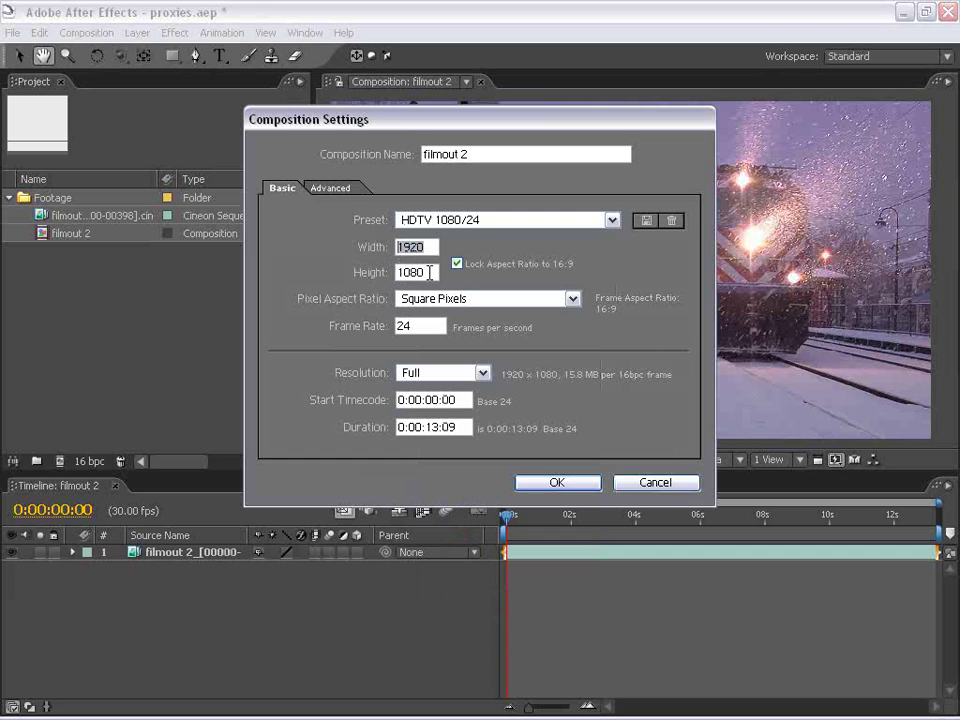
pyautogui.click(645, 484)
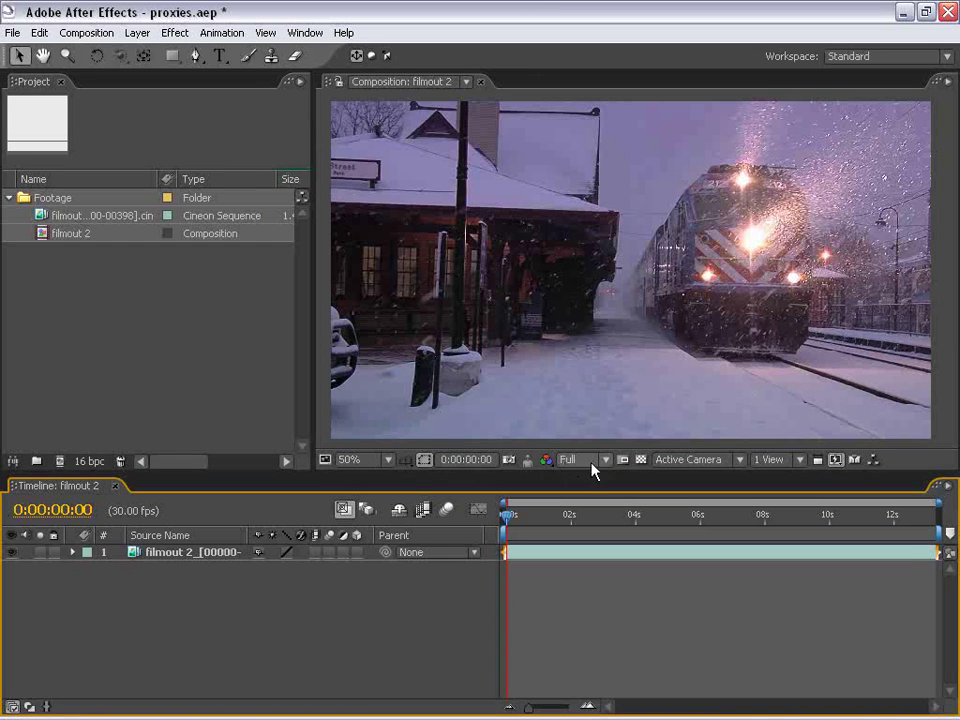
# Set the composition's preview resolution to Half.
pyautogui.click(574, 461)
pyautogui.click(582, 497)
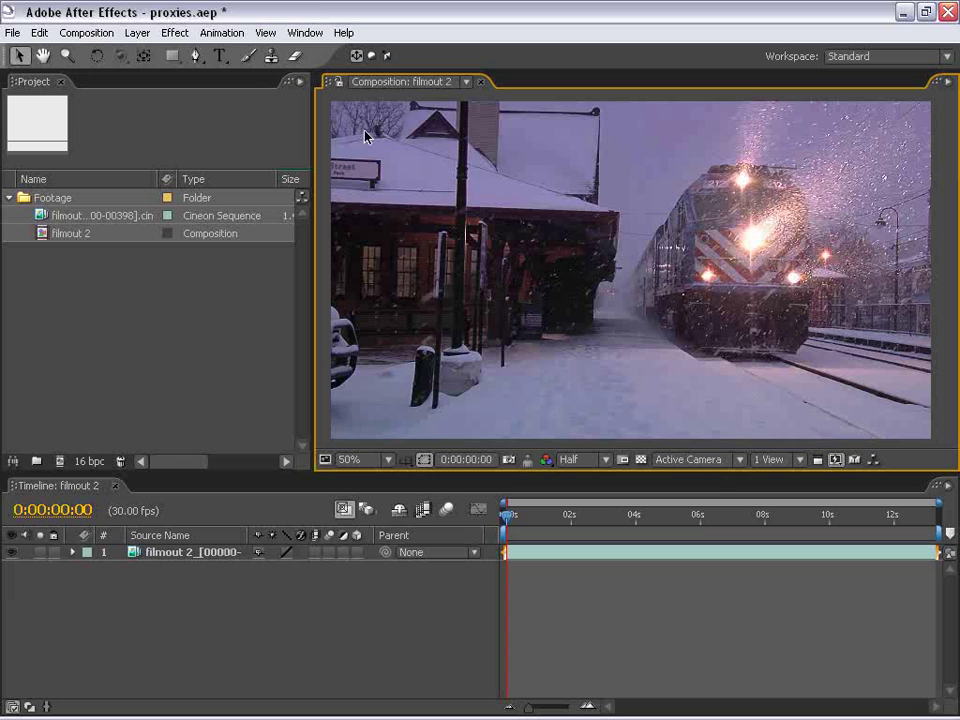
# Review the Cineon sequence's size and scrub its footage through to the last frame, then return the composition to its first frame.
pyautogui.moveTo(315, 144); pyautogui.dragTo(377, 144)
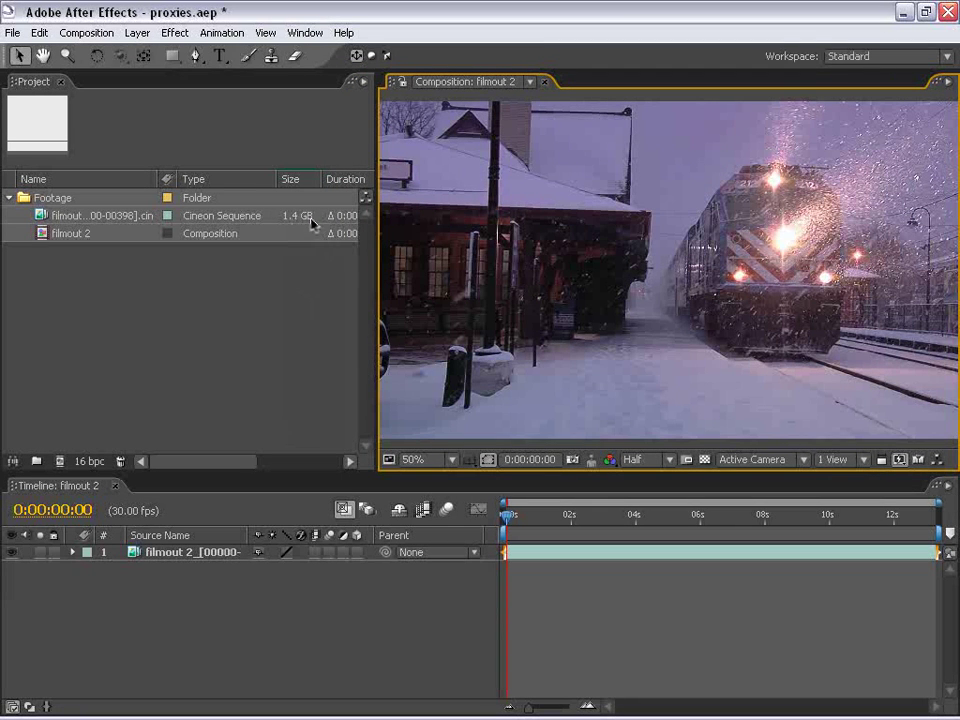
pyautogui.click(42, 220)
pyautogui.doubleClick(42, 218)
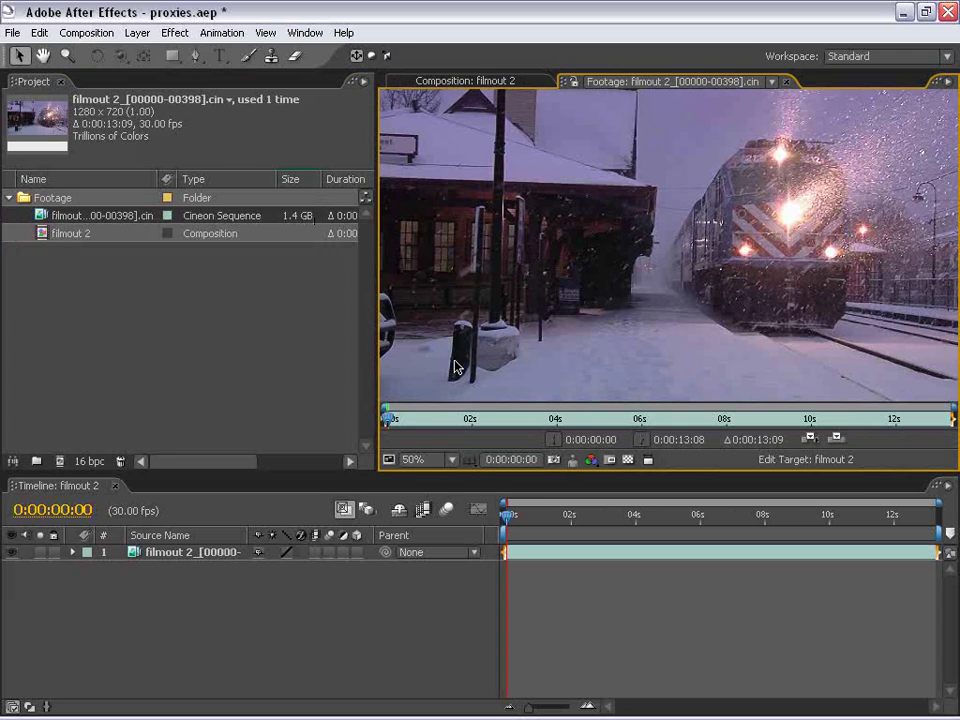
pyautogui.moveTo(418, 426); pyautogui.dragTo(937, 425)
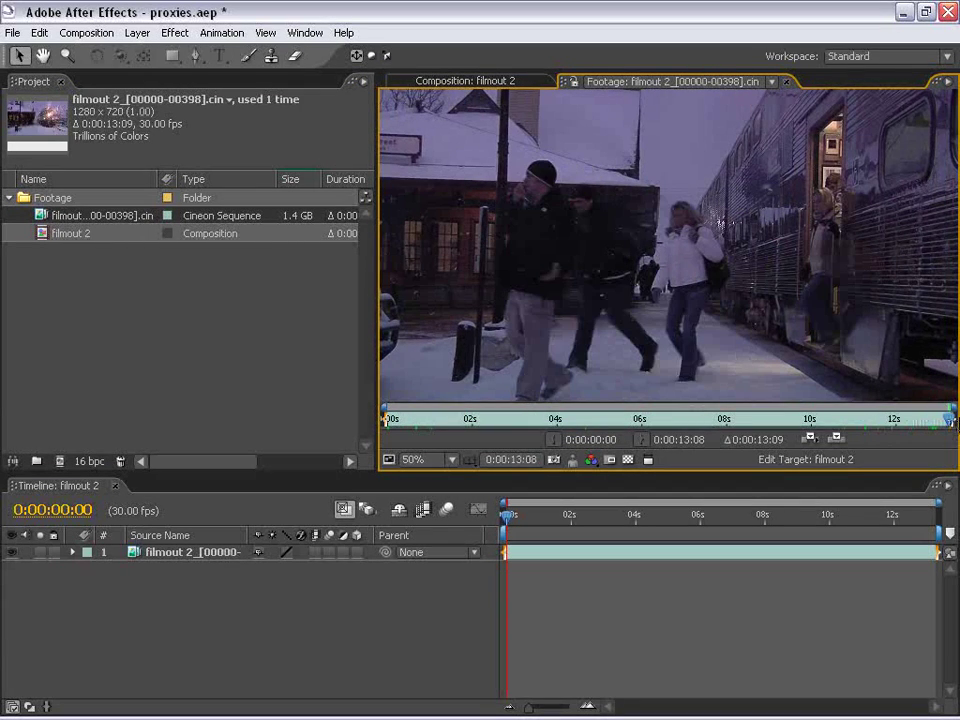
pyautogui.click(786, 81)
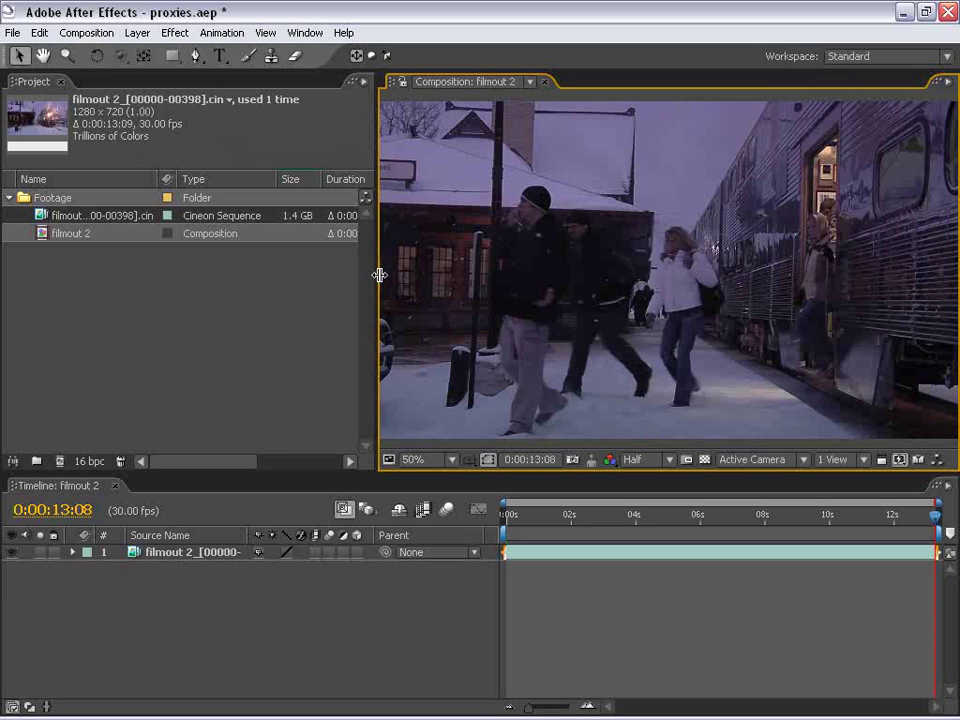
pyautogui.moveTo(376, 274); pyautogui.dragTo(317, 274)
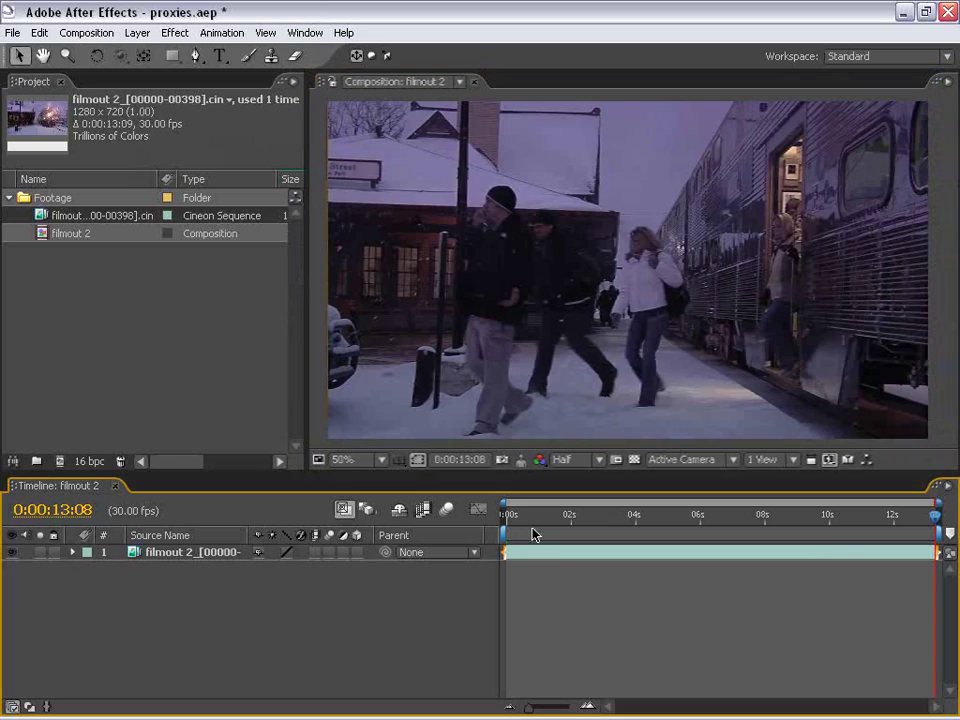
pyautogui.click(532, 518)
pyautogui.moveTo(666, 537); pyautogui.dragTo(505, 542)
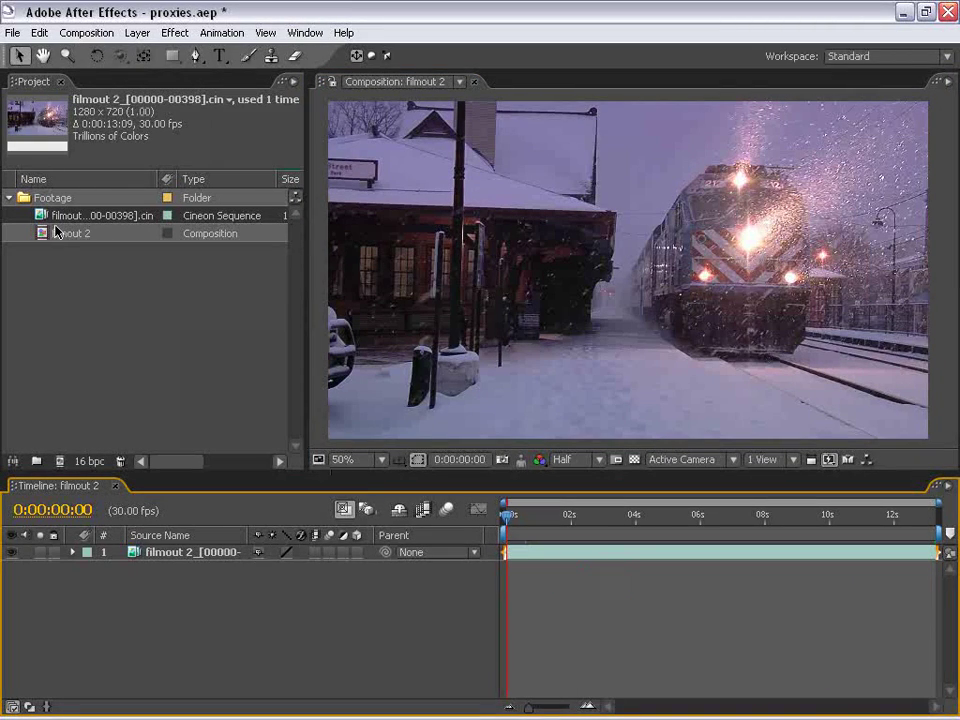
# Create a movie proxy for the filmout Cineon sequence.
pyautogui.click(563, 229)
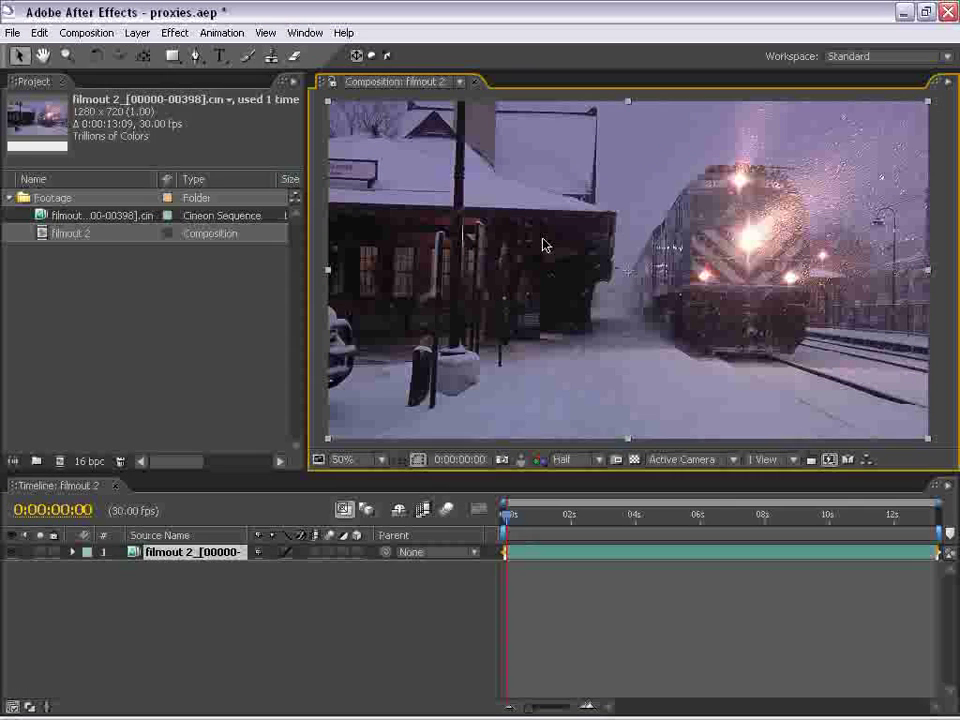
pyautogui.click(119, 313)
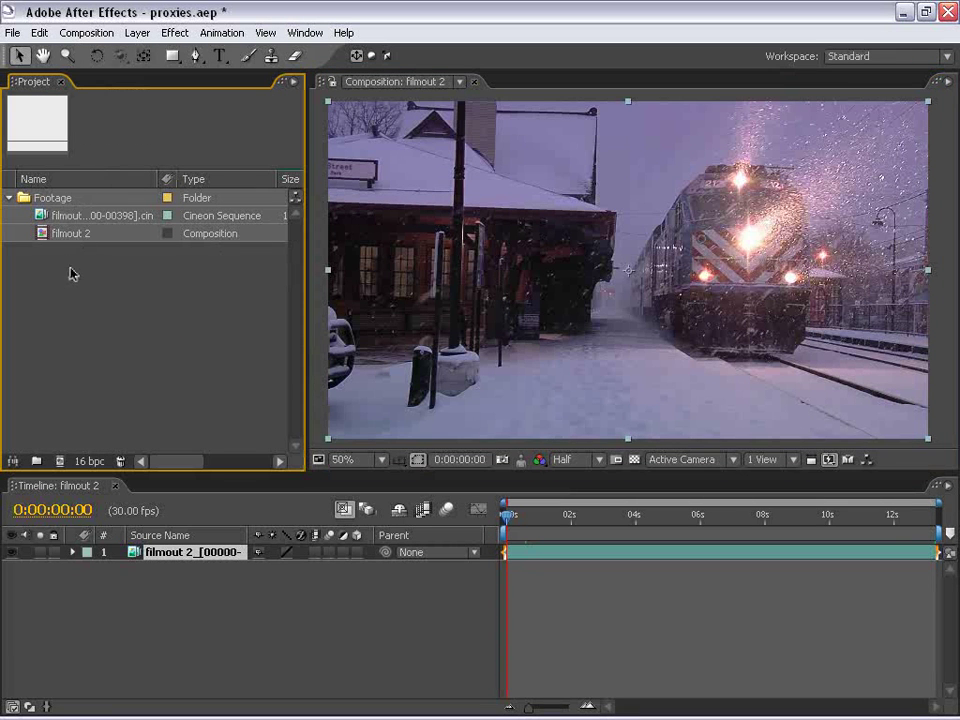
pyautogui.rightClick(77, 220)
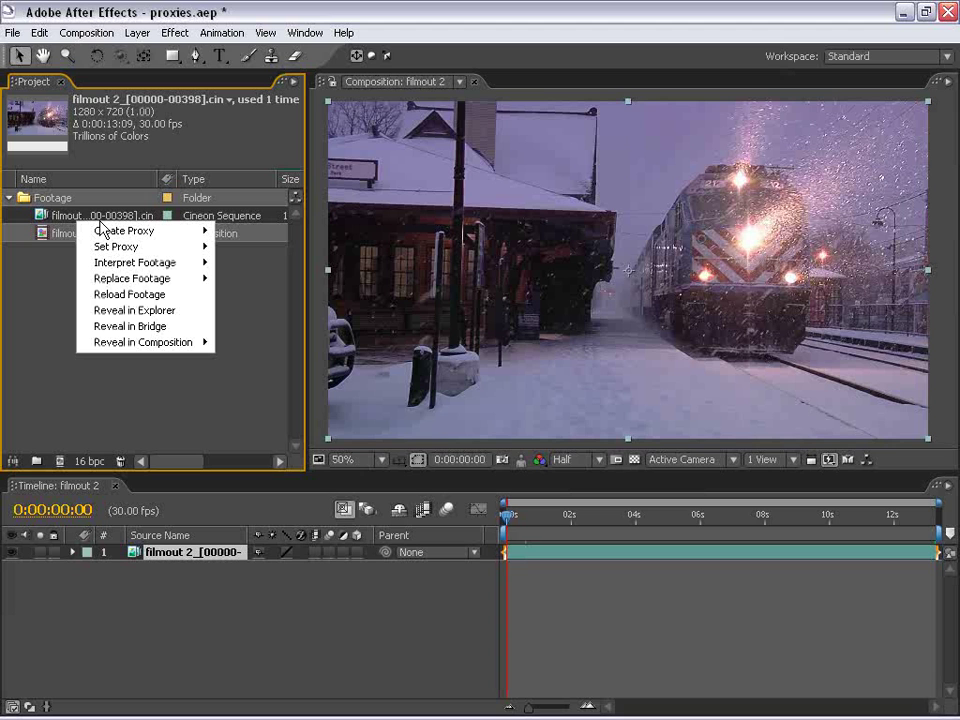
pyautogui.moveTo(110, 231)
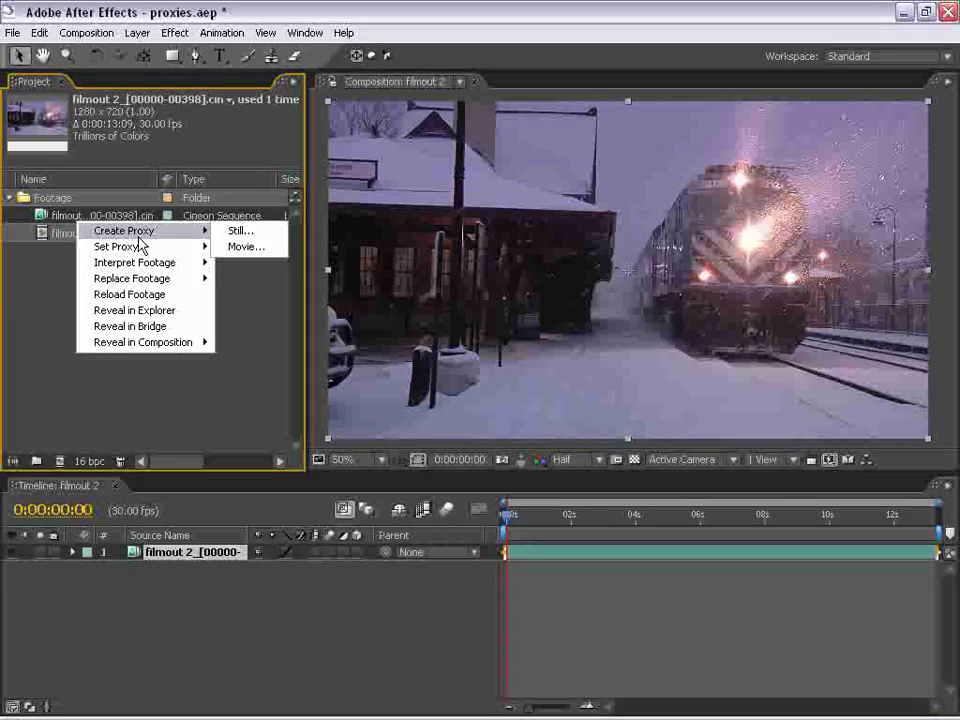
pyautogui.click(232, 247)
pyautogui.moveTo(251, 145); pyautogui.dragTo(280, 130)
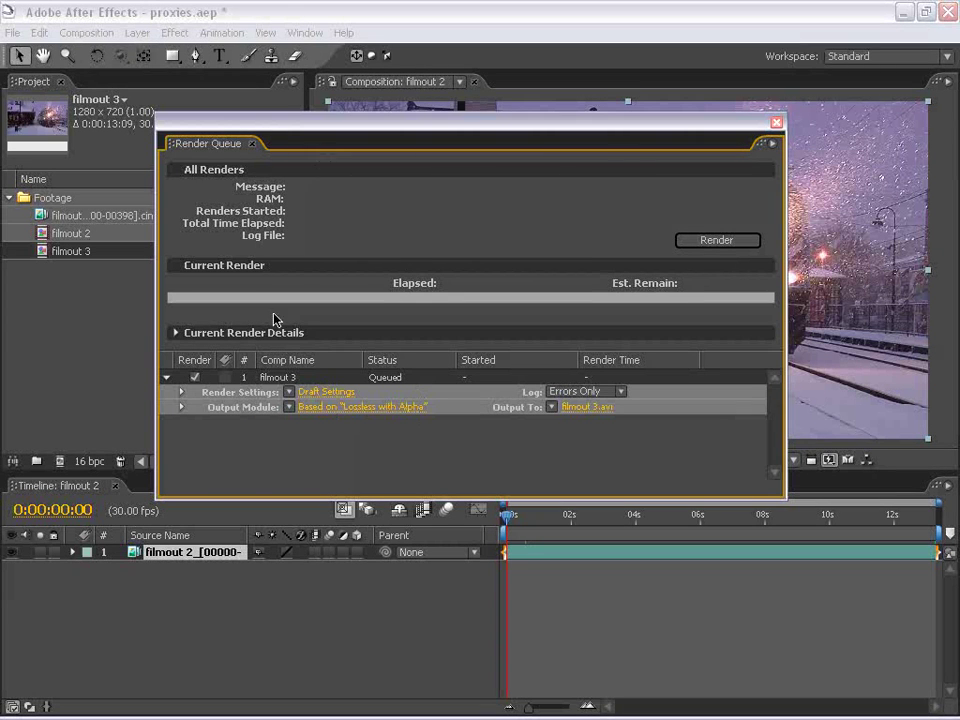
# Set the proxy render's output format to QuickTime Movie.
pyautogui.click(333, 410)
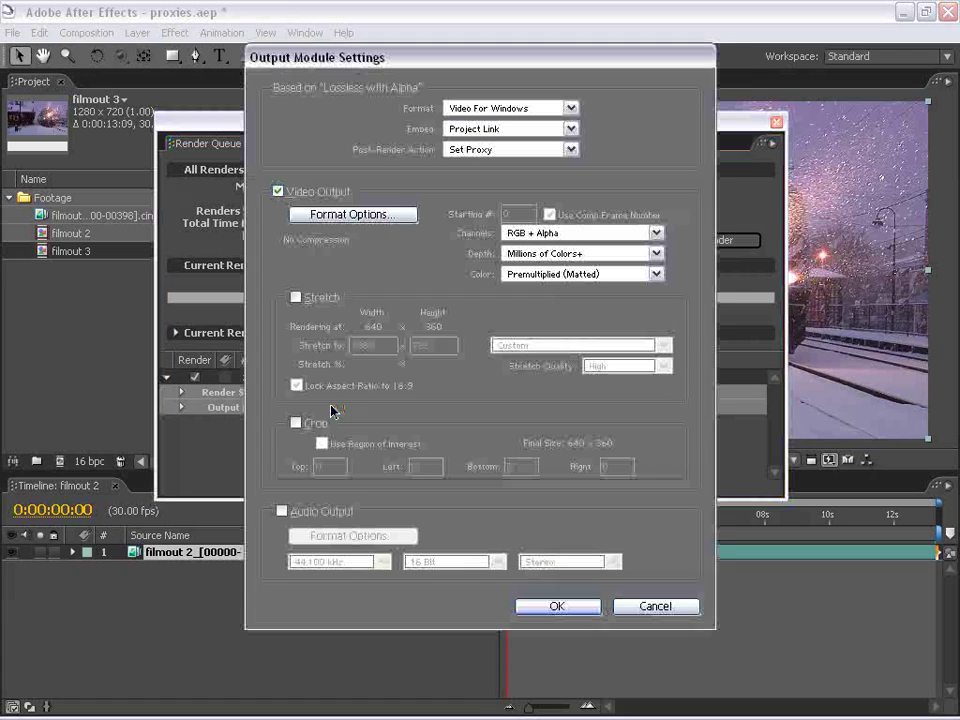
pyautogui.moveTo(334, 22); pyautogui.dragTo(367, 72)
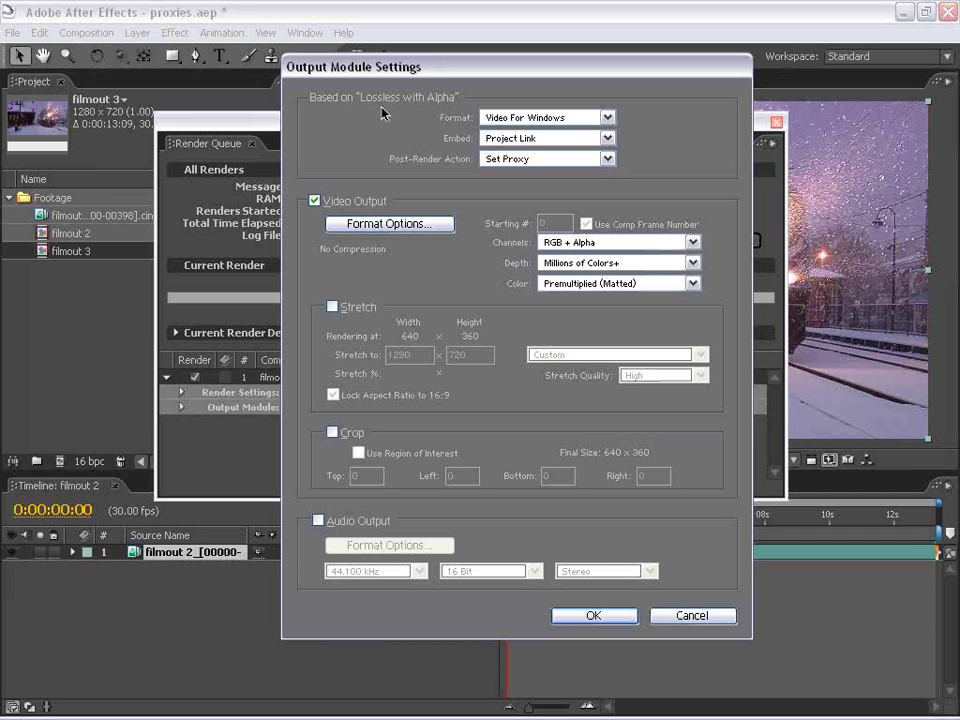
pyautogui.click(533, 117)
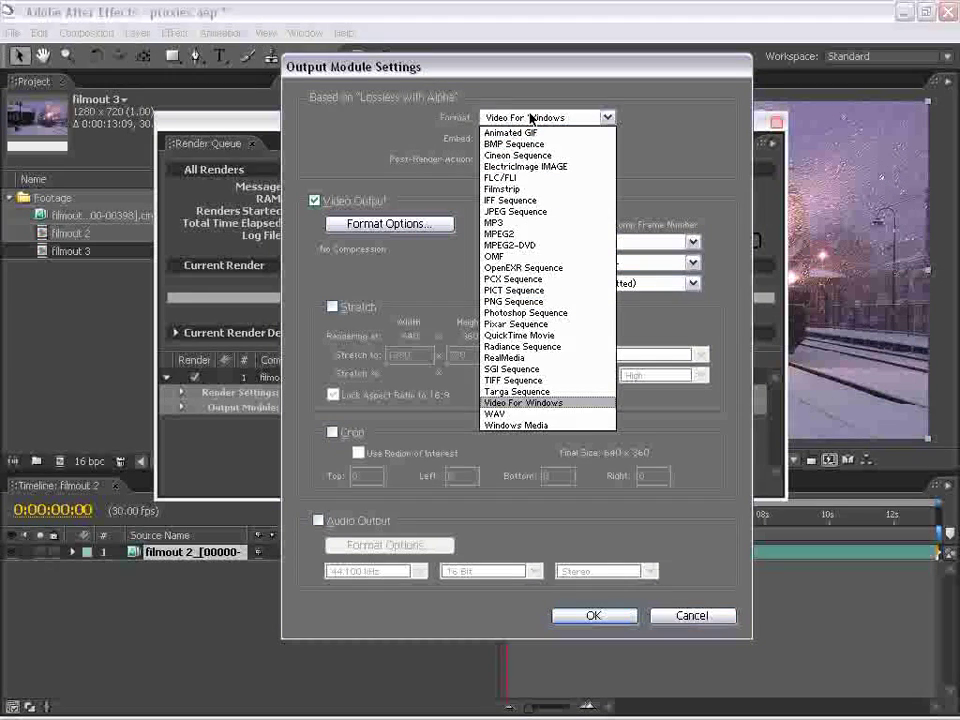
pyautogui.click(506, 335)
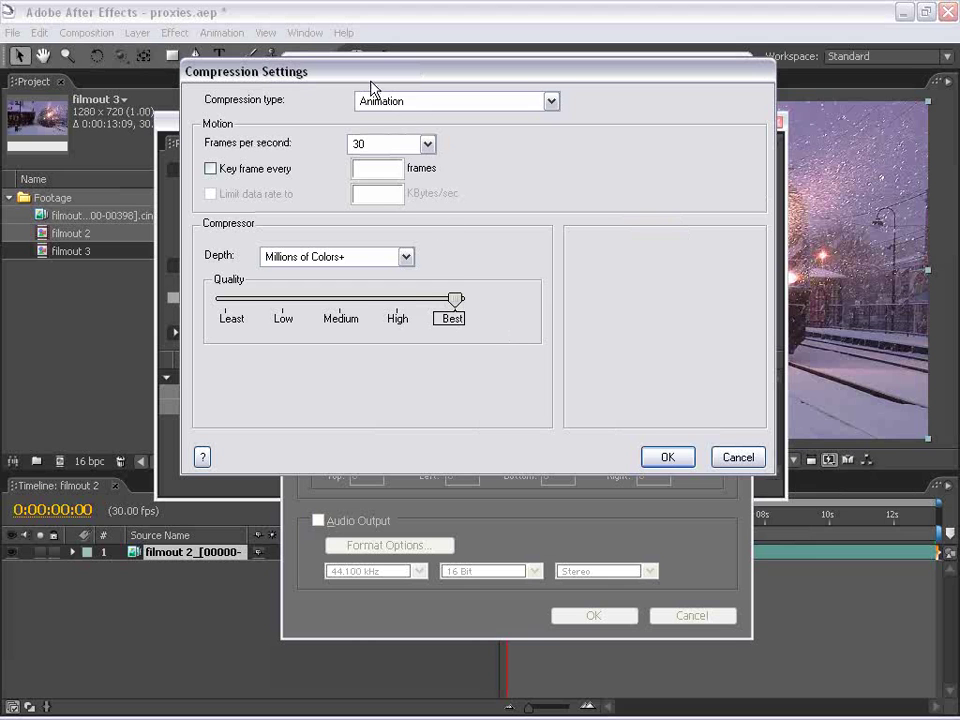
# Set the proxy movie's video compression to Photo - JPEG at quality 93 and 30 frames per second.
pyautogui.click(405, 99)
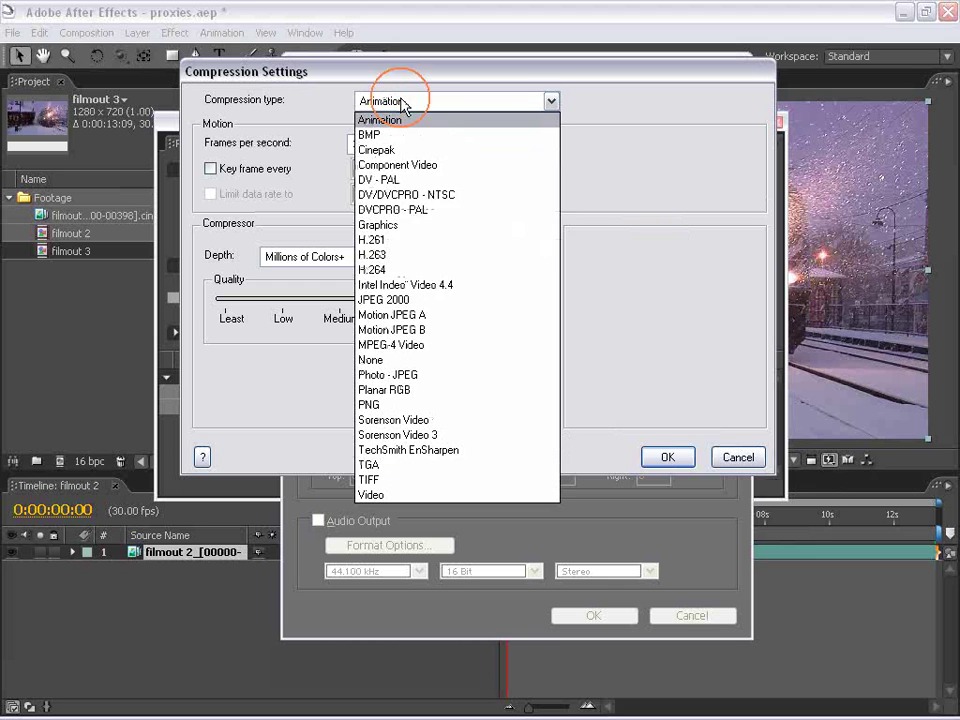
pyautogui.click(403, 375)
pyautogui.moveTo(454, 298); pyautogui.dragTo(443, 302)
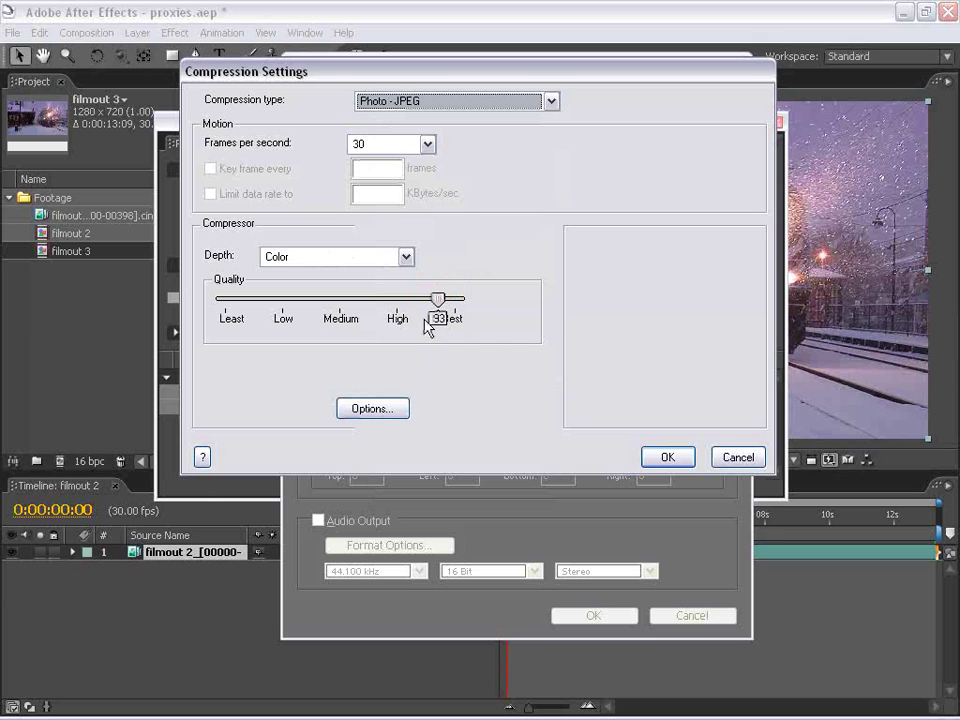
pyautogui.click(668, 458)
# Accept the output module settings with audio output off and render the proxy to filmout 3.mov.
pyautogui.click(318, 521)
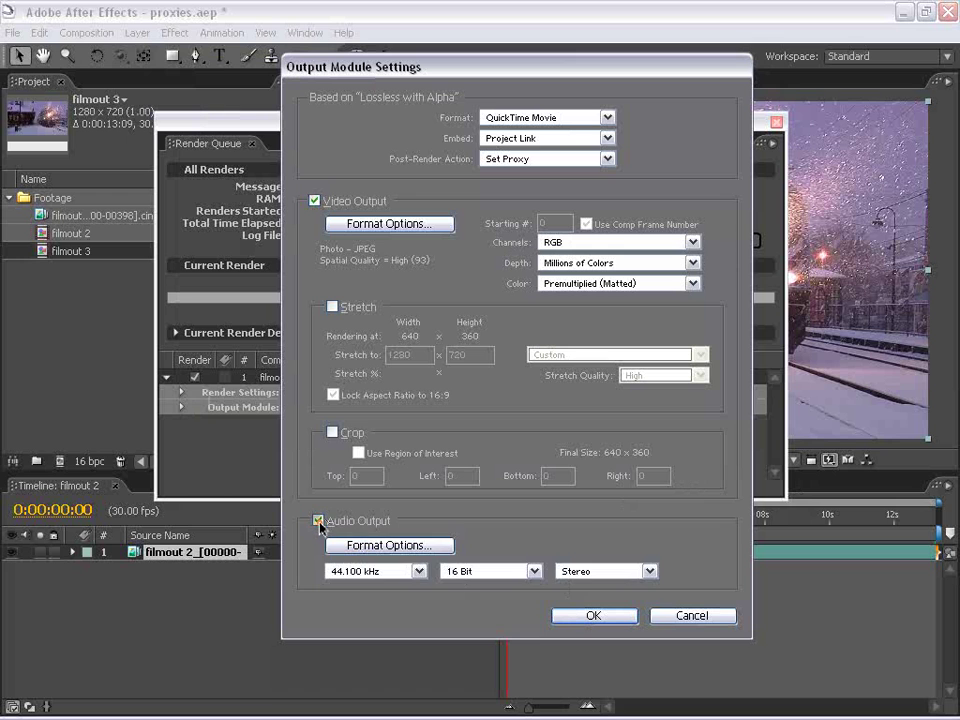
pyautogui.click(318, 521)
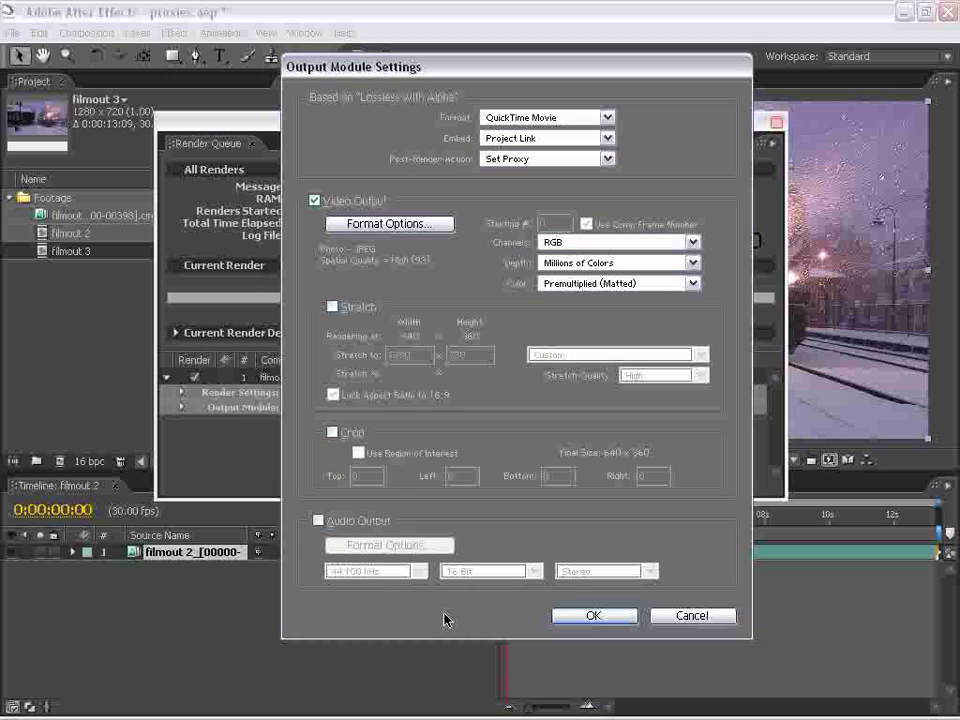
pyautogui.click(593, 616)
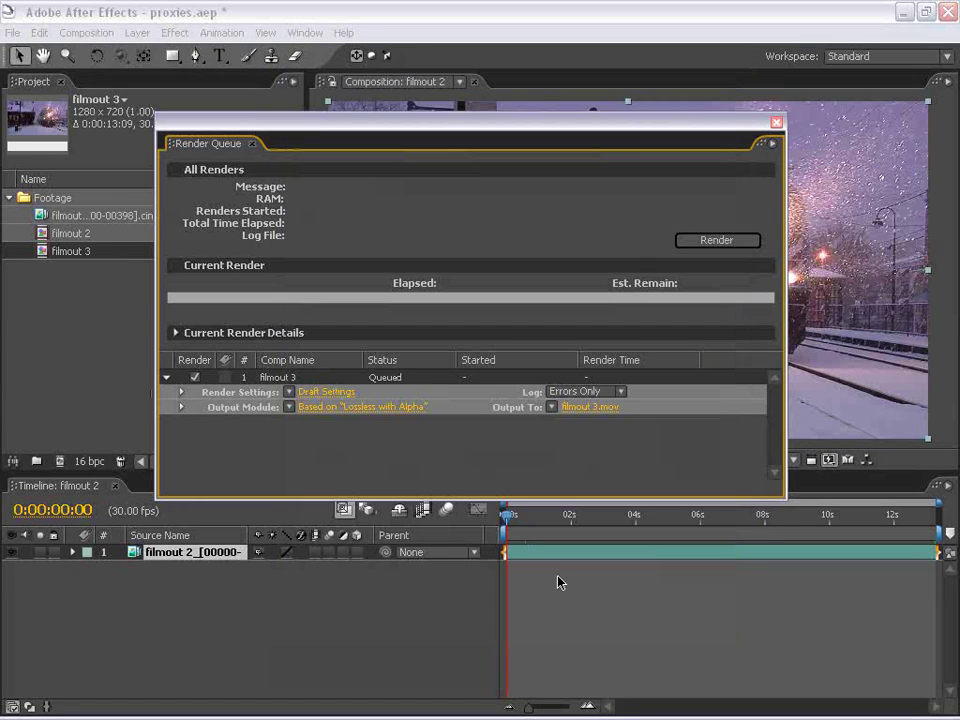
pyautogui.click(720, 243)
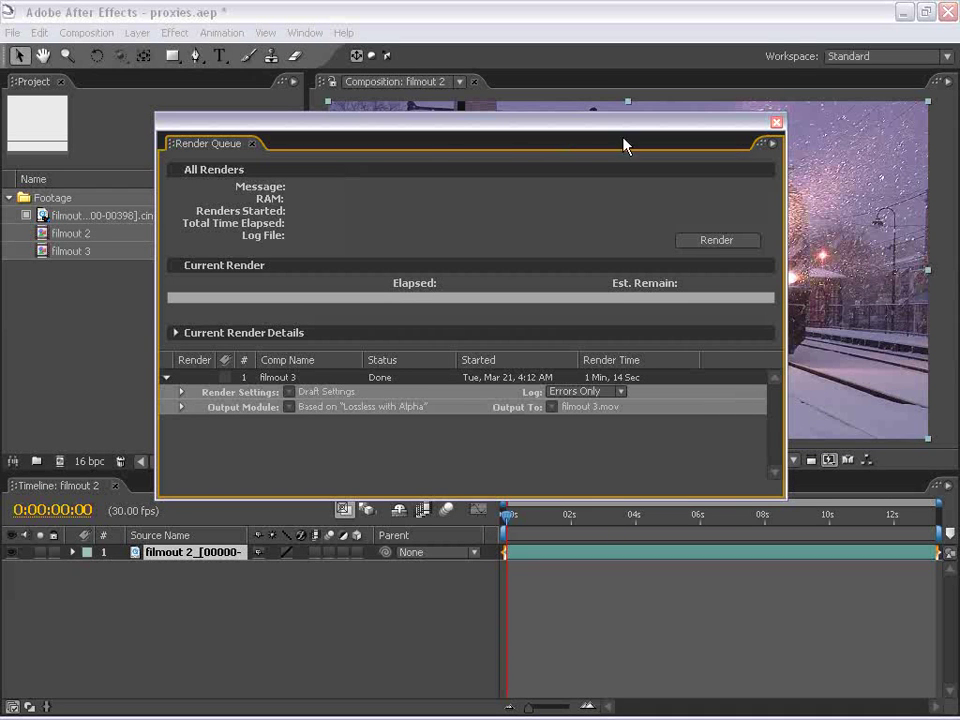
# Close the Render Queue and show the Cineon sequence's proxy information together with its size, duration and file path.
pyautogui.click(75, 216)
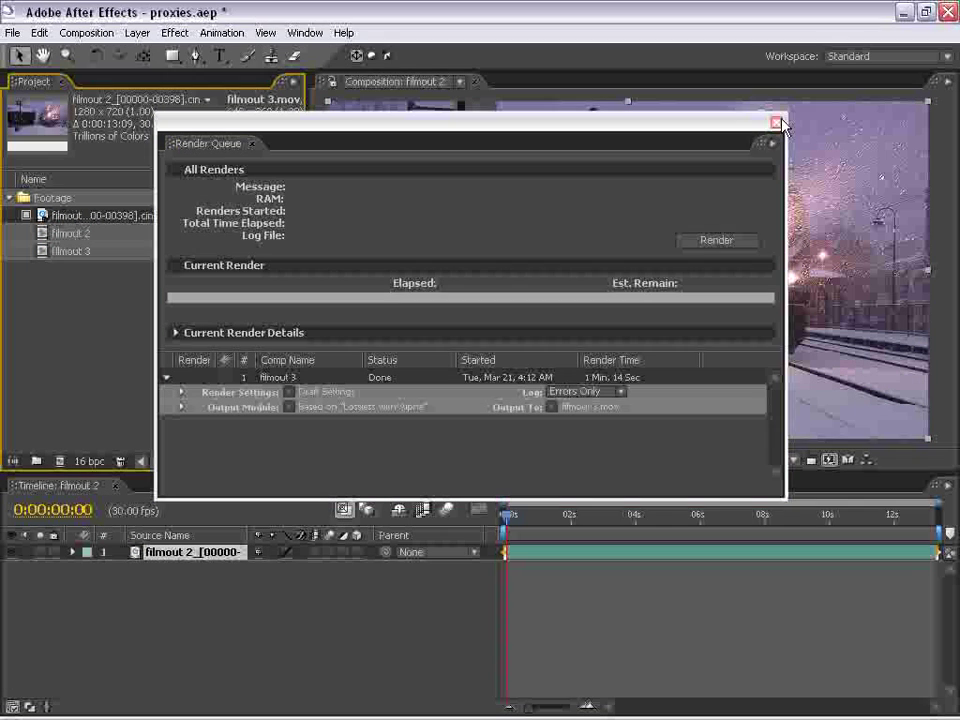
pyautogui.click(699, 133)
pyautogui.click(769, 124)
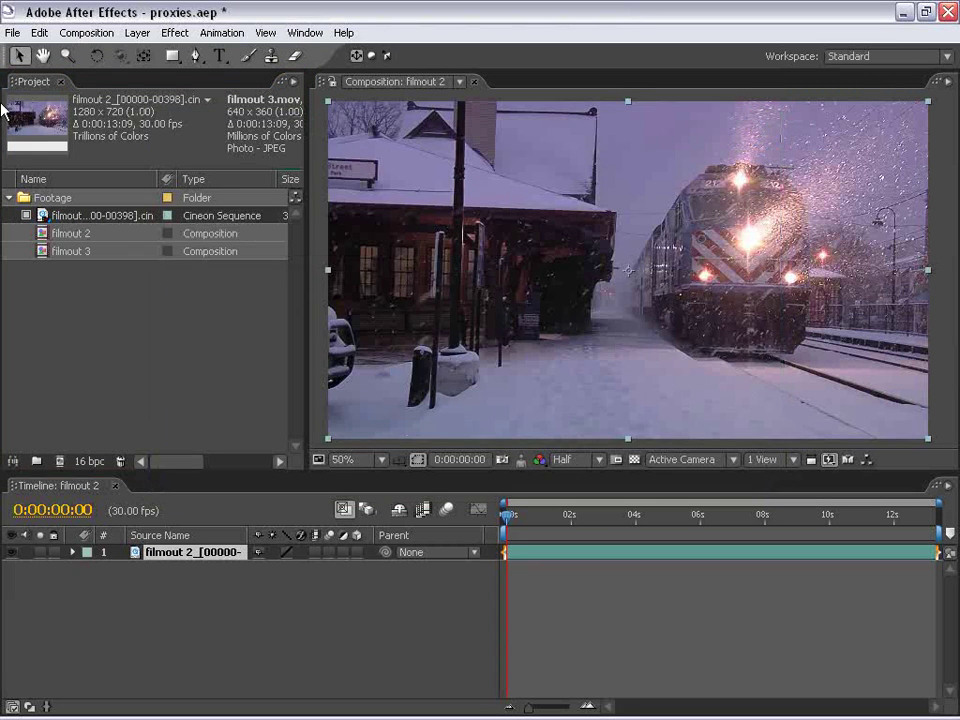
pyautogui.click(311, 241)
pyautogui.moveTo(308, 216); pyautogui.dragTo(566, 229)
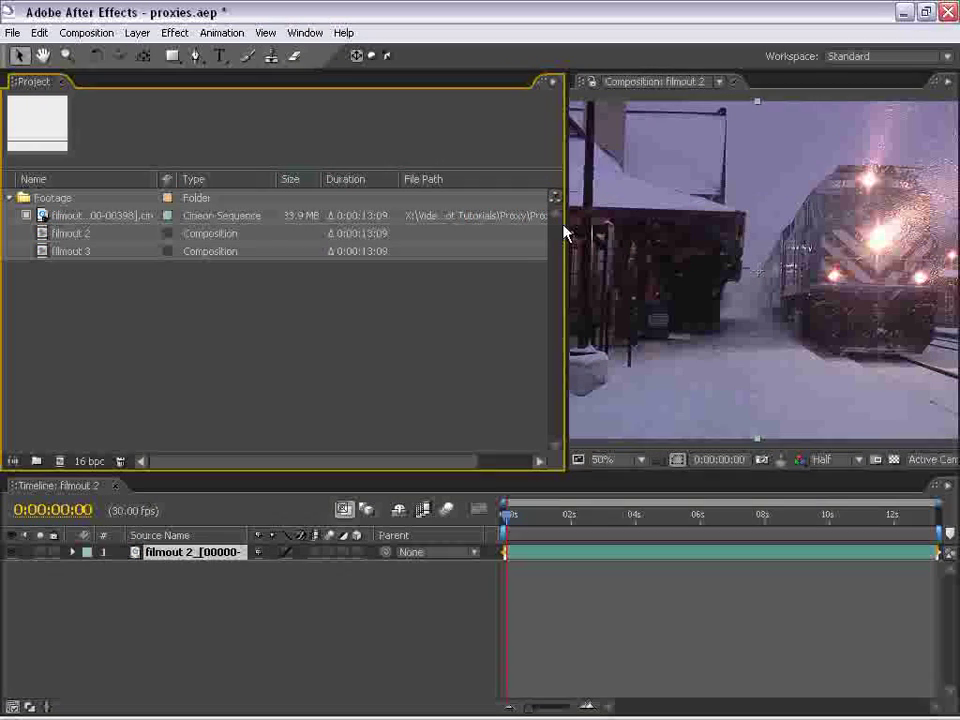
pyautogui.click(100, 215)
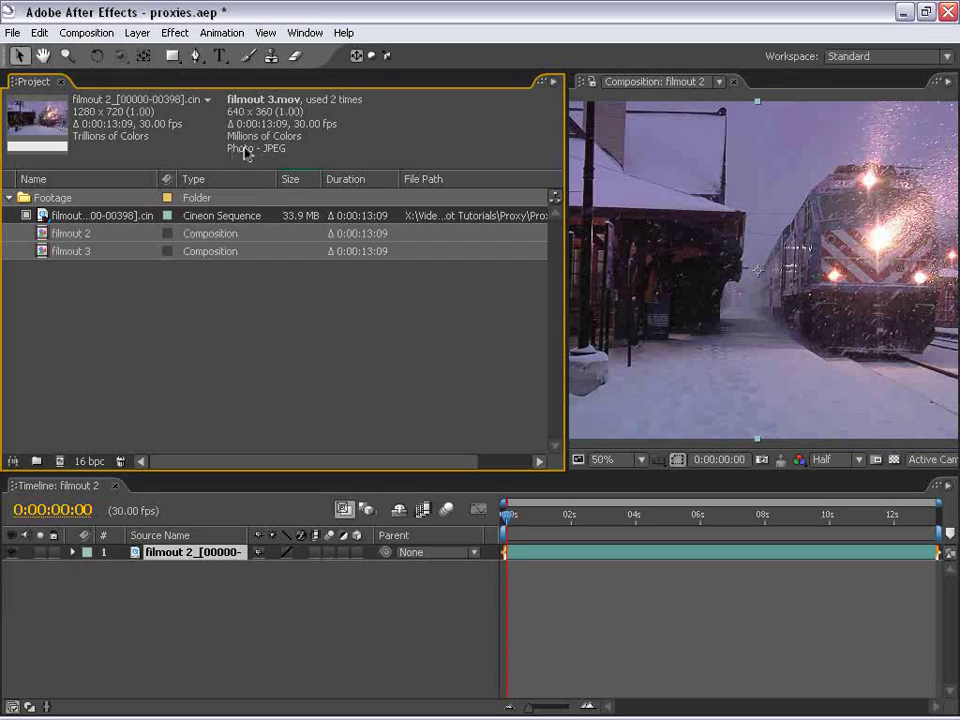
# Compare the Cineon sequence's file size and dimensions with its proxy switched off and back on.
pyautogui.click(92, 300)
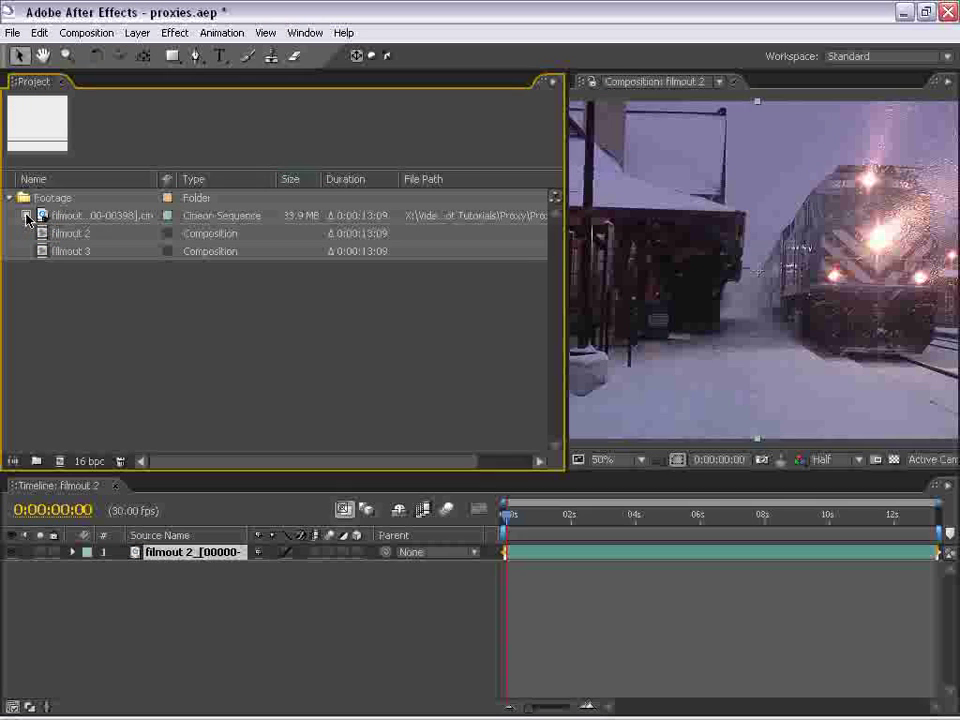
pyautogui.click(26, 216)
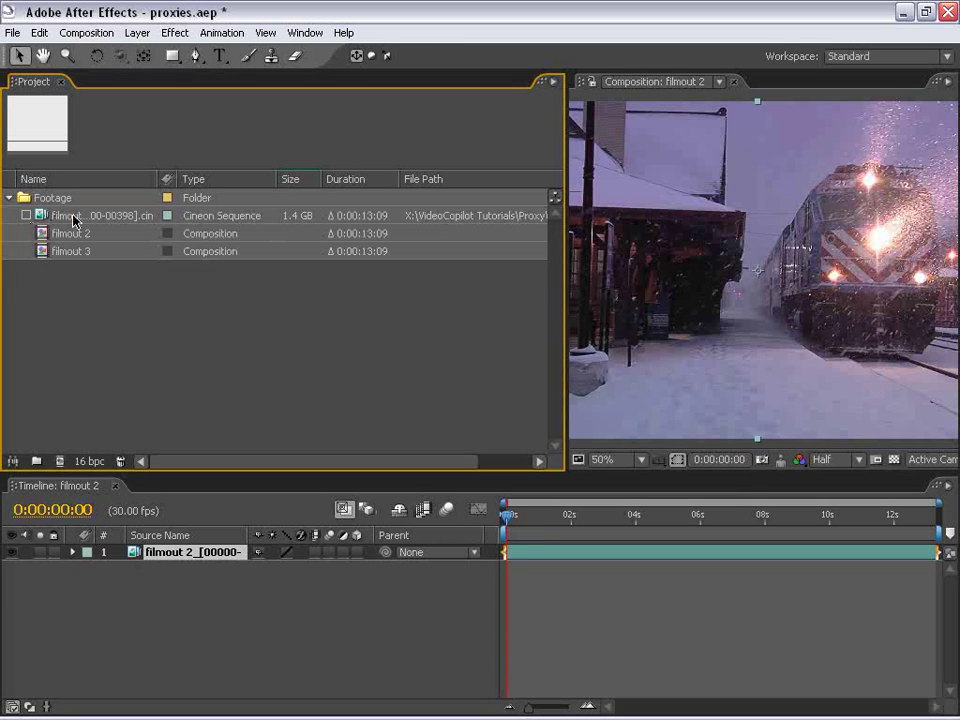
pyautogui.click(73, 219)
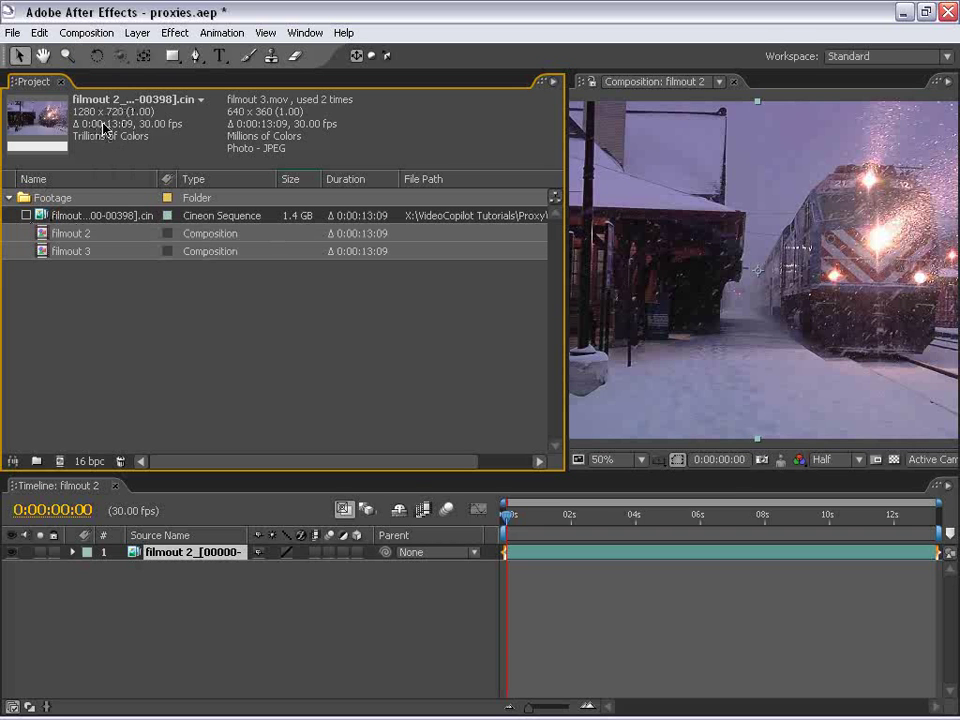
pyautogui.click(26, 216)
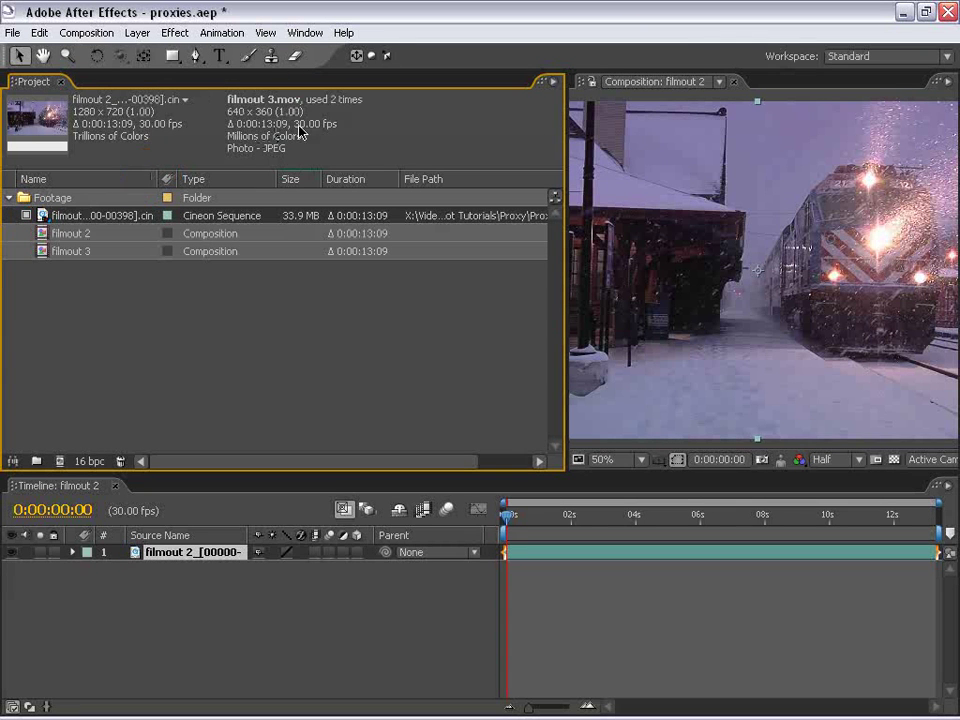
pyautogui.moveTo(565, 197); pyautogui.dragTo(342, 281)
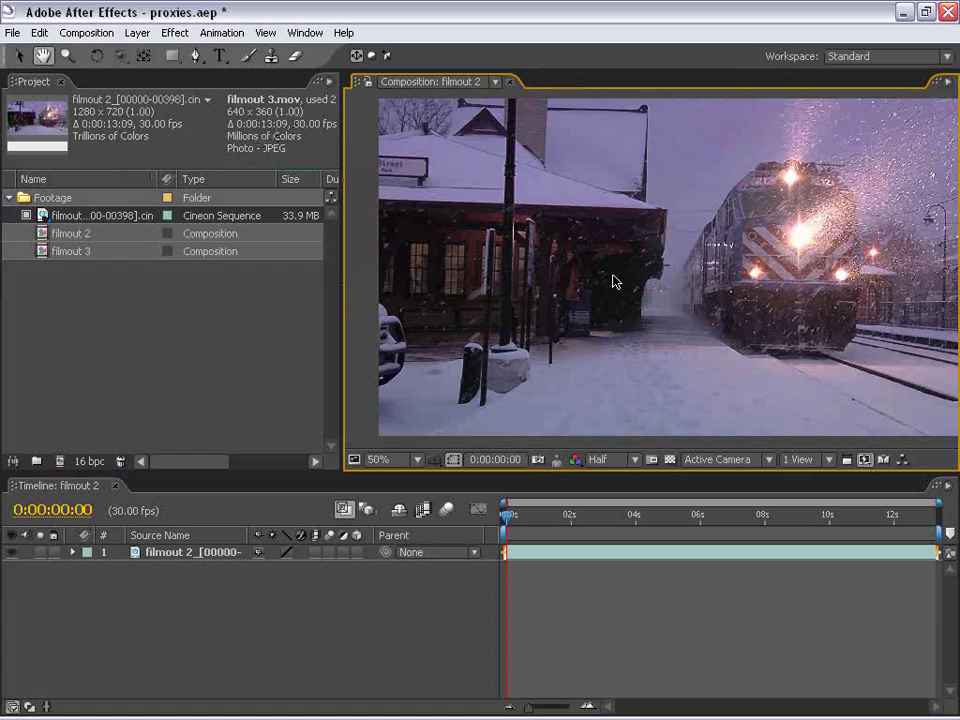
# Set the composition's preview resolution to Full and inspect the proxy image of the train at 100% magnification.
pyautogui.click(603, 459)
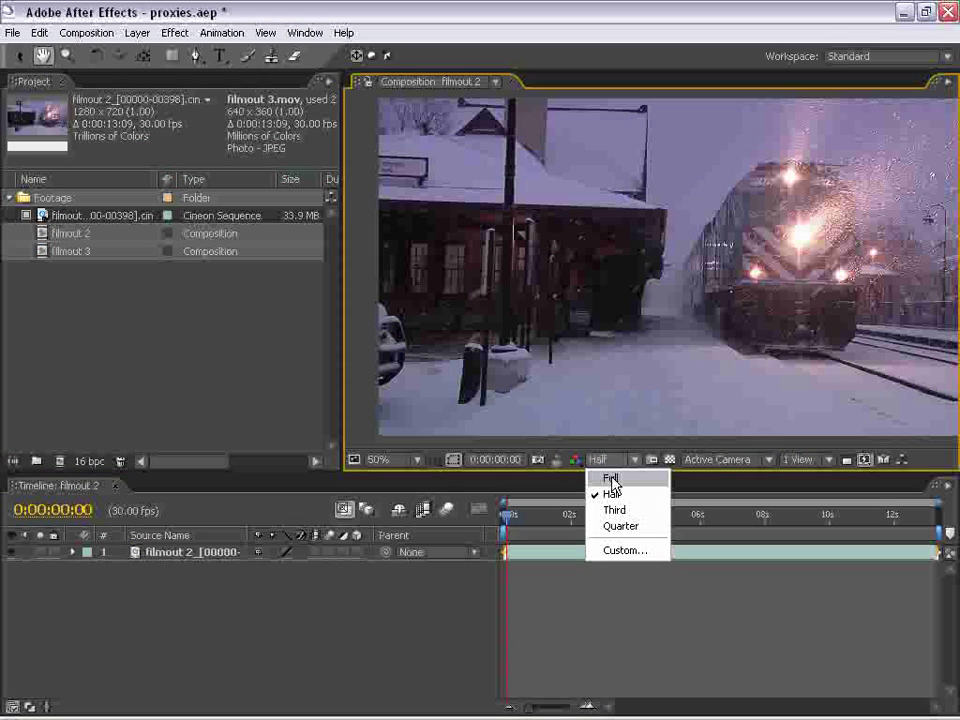
pyautogui.click(611, 480)
pyautogui.scroll(2, 600, 300)
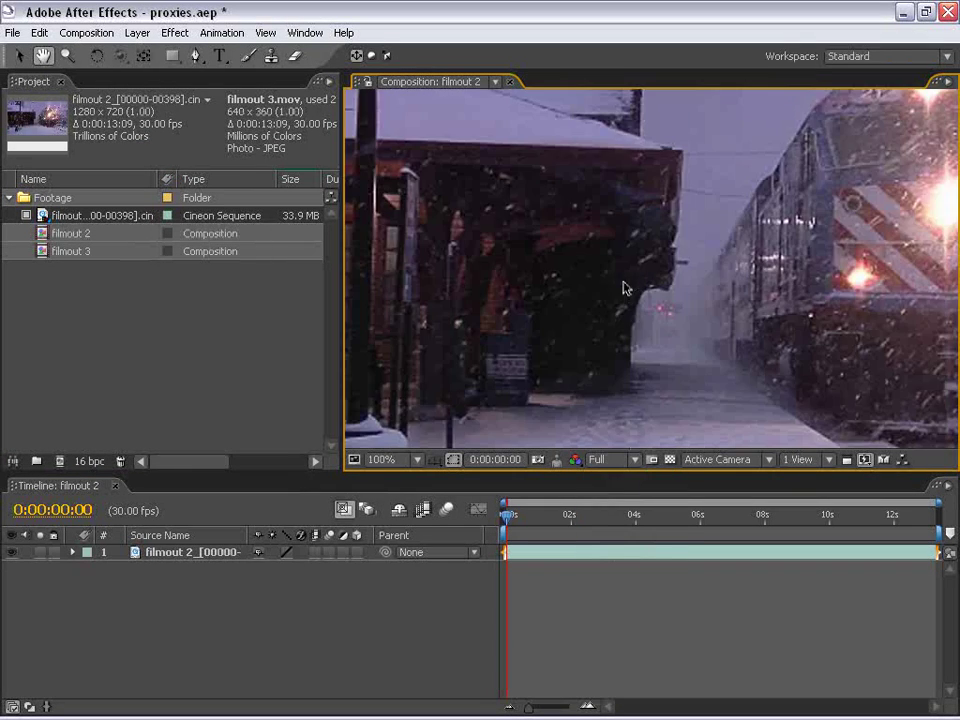
pyautogui.moveTo(666, 176); pyautogui.dragTo(646, 275)
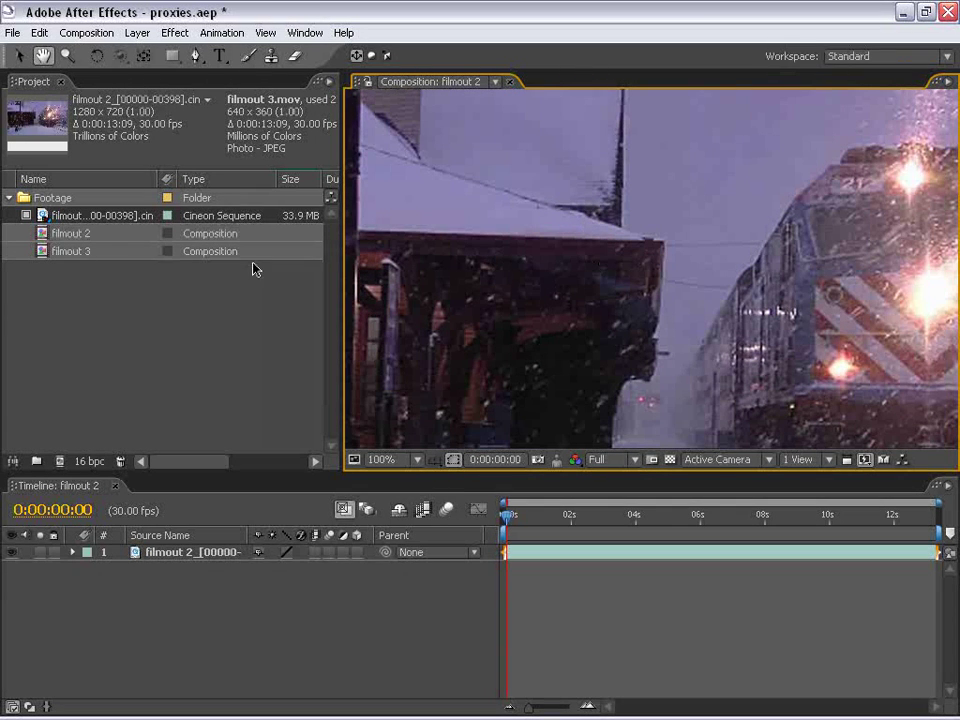
pyautogui.moveTo(709, 364); pyautogui.dragTo(634, 279)
pyautogui.moveTo(786, 261); pyautogui.dragTo(677, 259)
pyautogui.moveTo(618, 279); pyautogui.dragTo(647, 274)
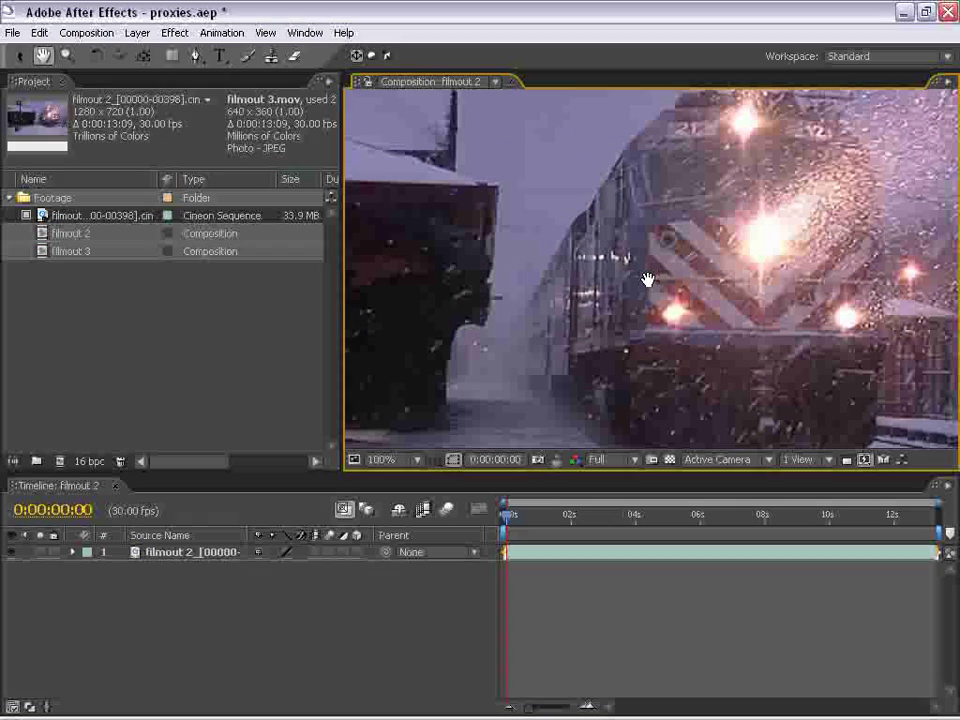
# Compare the train's image quality between the original footage and the proxy, leaving the proxy enabled.
pyautogui.click(26, 215)
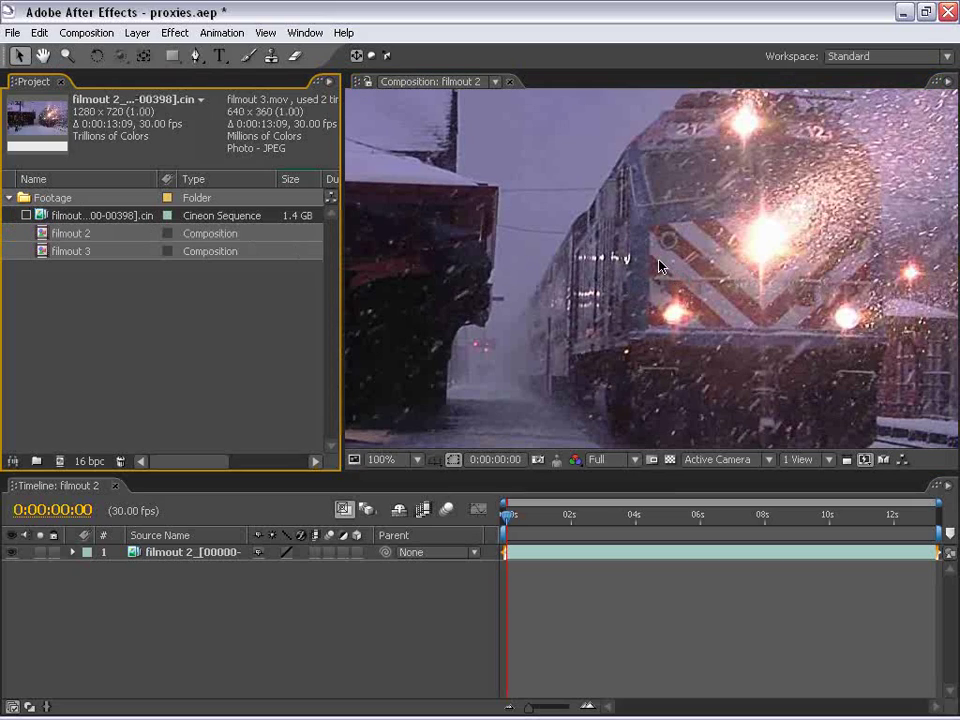
pyautogui.moveTo(765, 268); pyautogui.dragTo(671, 292)
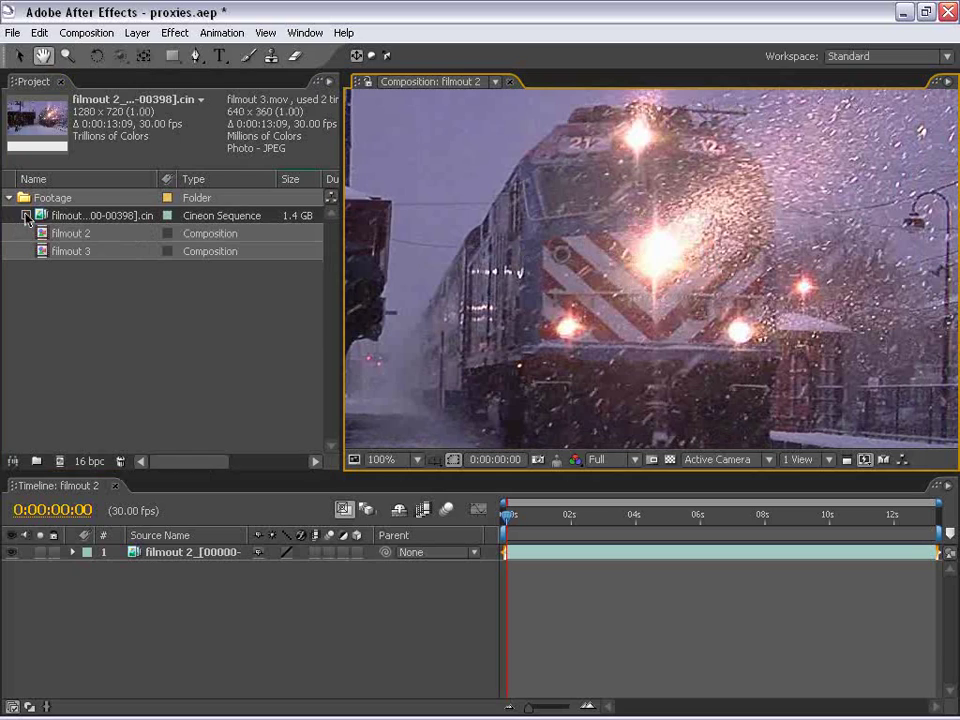
pyautogui.click(26, 215)
pyautogui.click(26, 215)
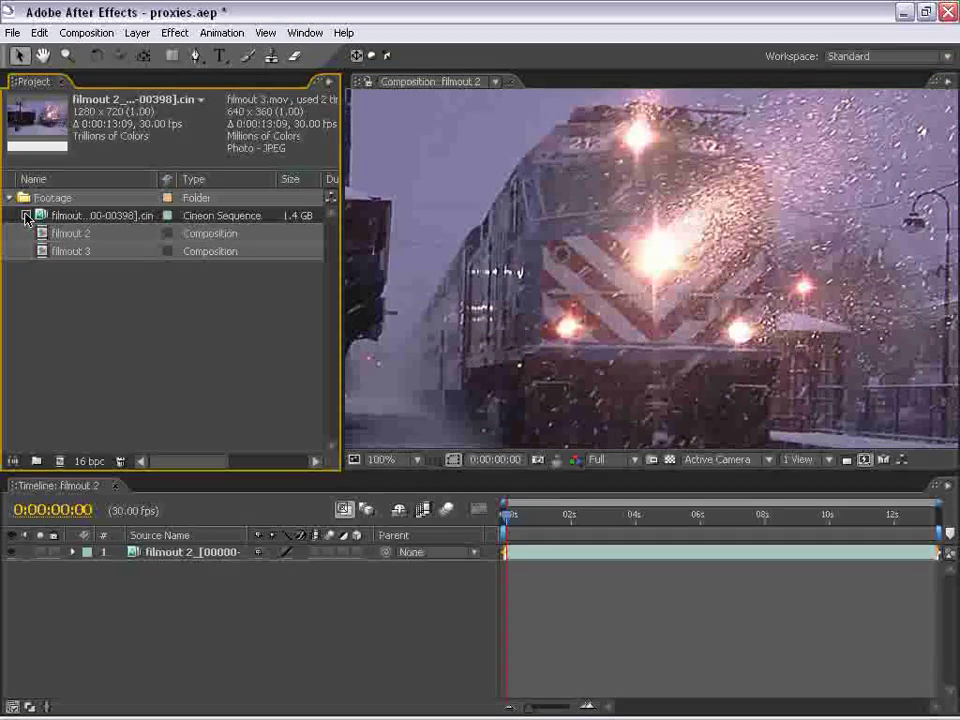
pyautogui.click(26, 215)
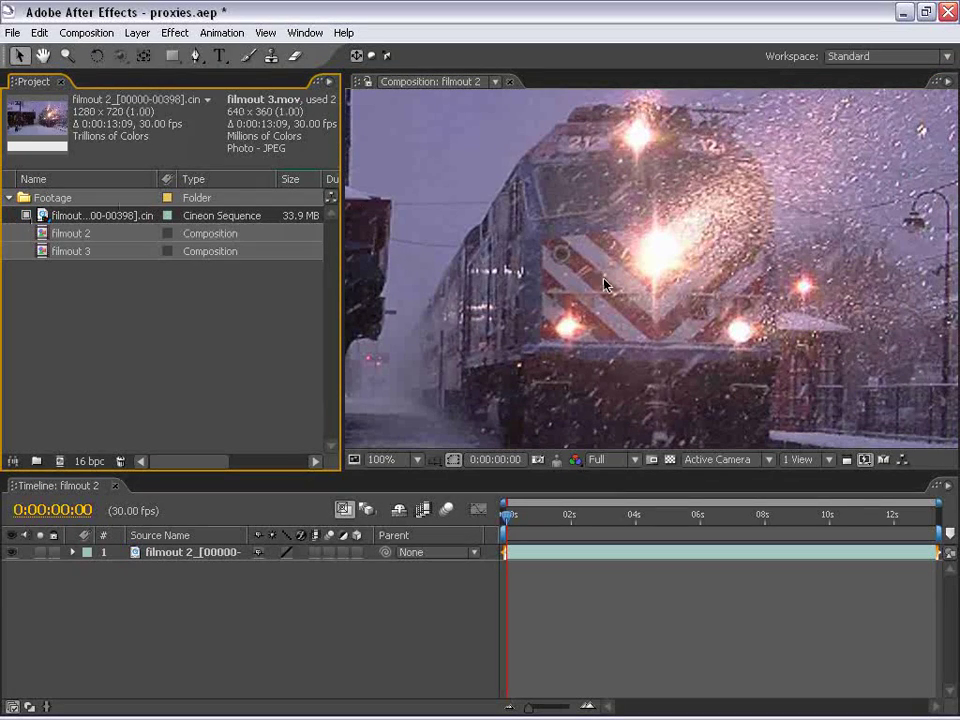
# Scrub the composition with the proxy active at 50% magnification, return to the first frame and select the footage layer.
pyautogui.scroll(-2, 611, 243)
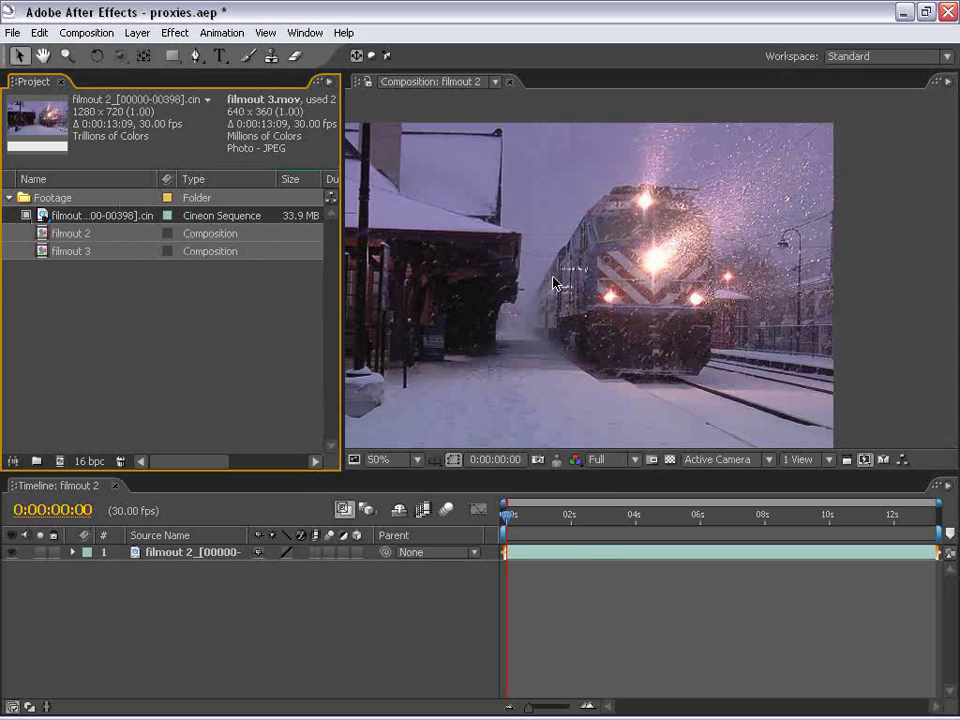
pyautogui.moveTo(555, 516); pyautogui.dragTo(489, 540)
pyautogui.moveTo(484, 274); pyautogui.dragTo(615, 298)
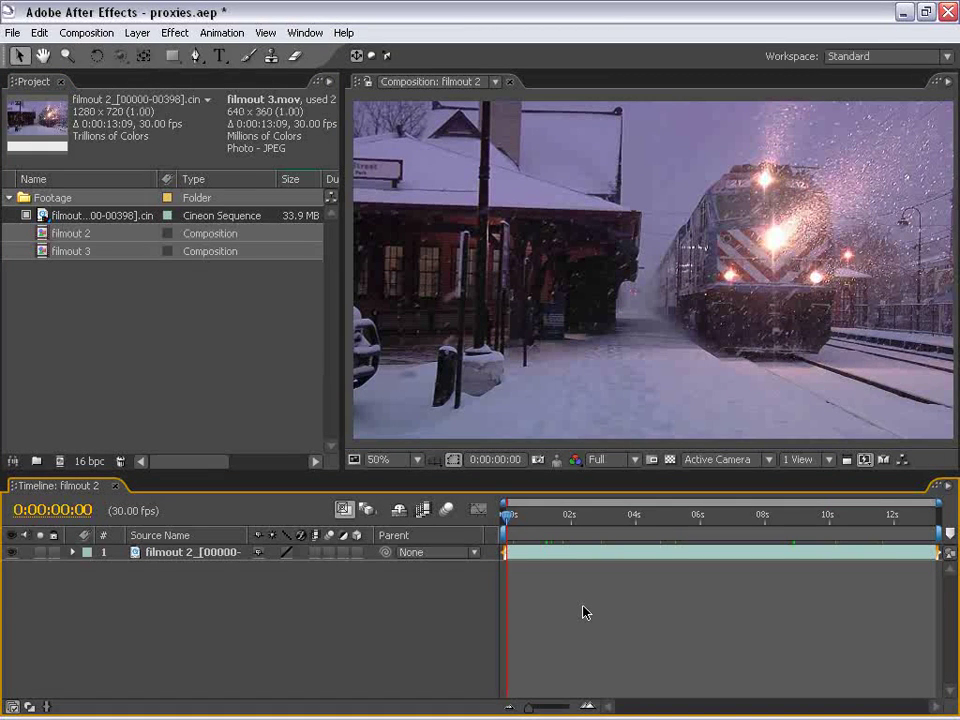
pyautogui.click(519, 210)
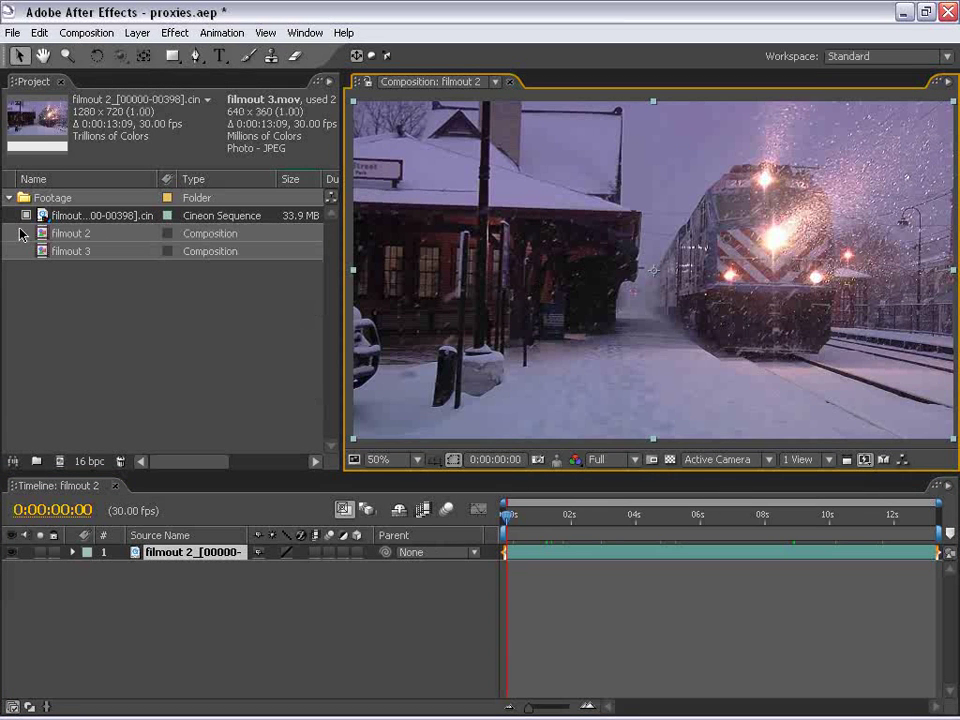
# Turn off the Cineon sequence's proxy, check the original footage in the composition and deselect its layer.
pyautogui.click(25, 216)
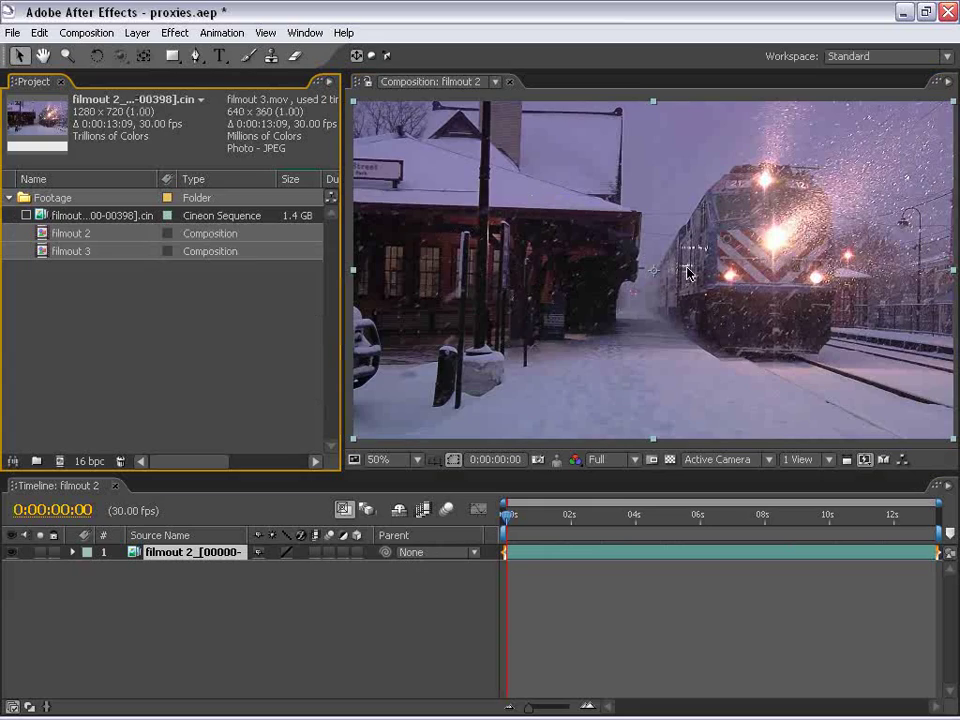
pyautogui.scroll(1, 687, 272)
pyautogui.scroll(-1, 654, 289)
pyautogui.press('h')
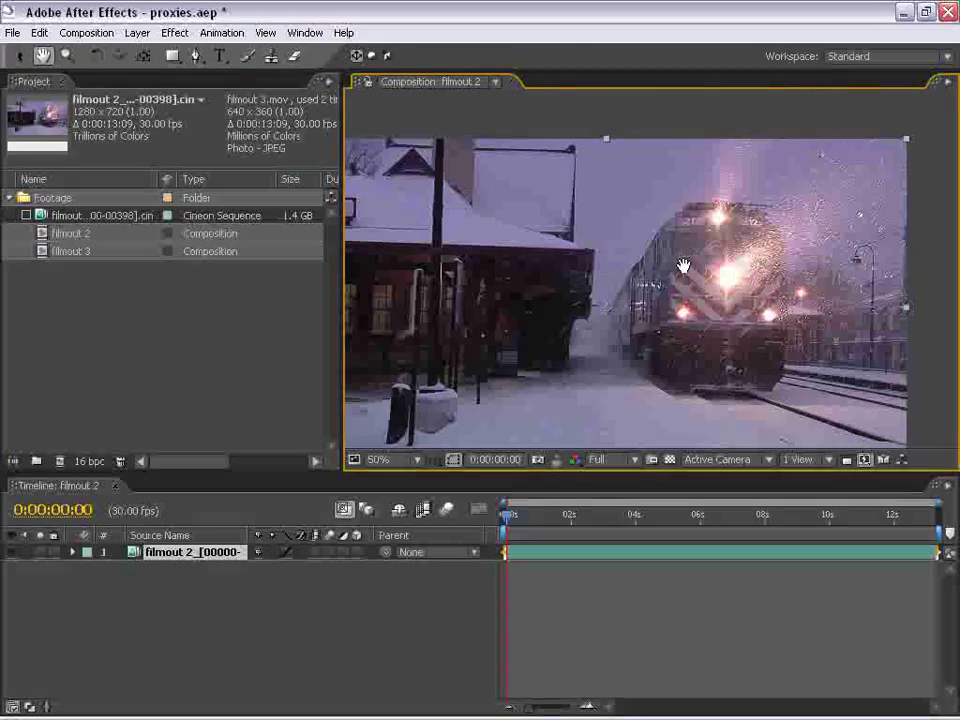
pyautogui.click(587, 623)
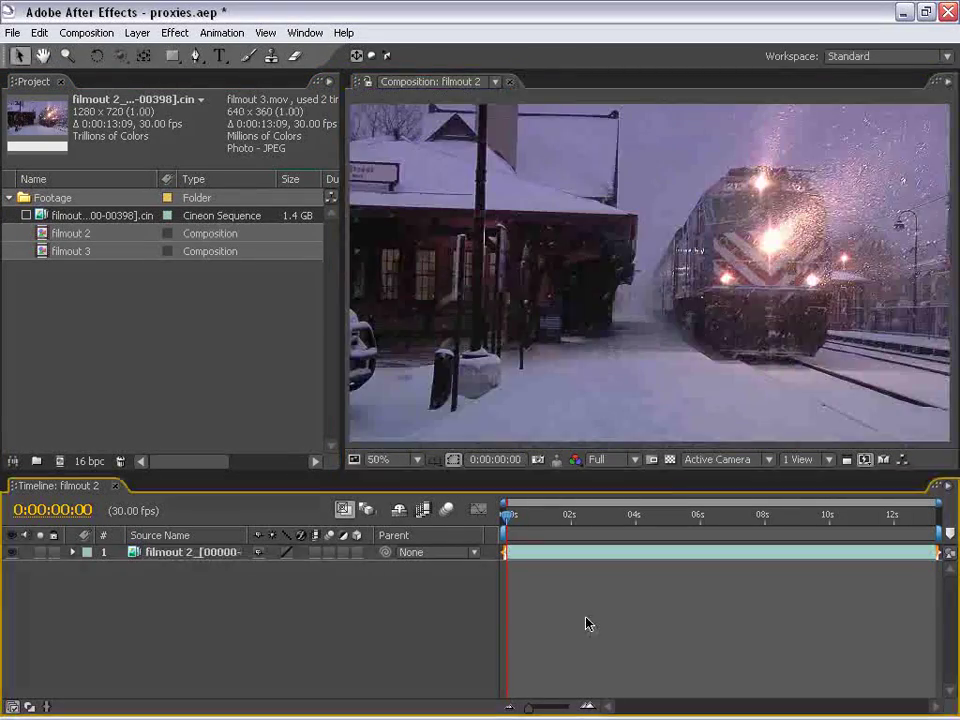
# Import the filmout 2 Cineon sequence again, starting from filmout 2_00000.cin.
pyautogui.click(285, 218)
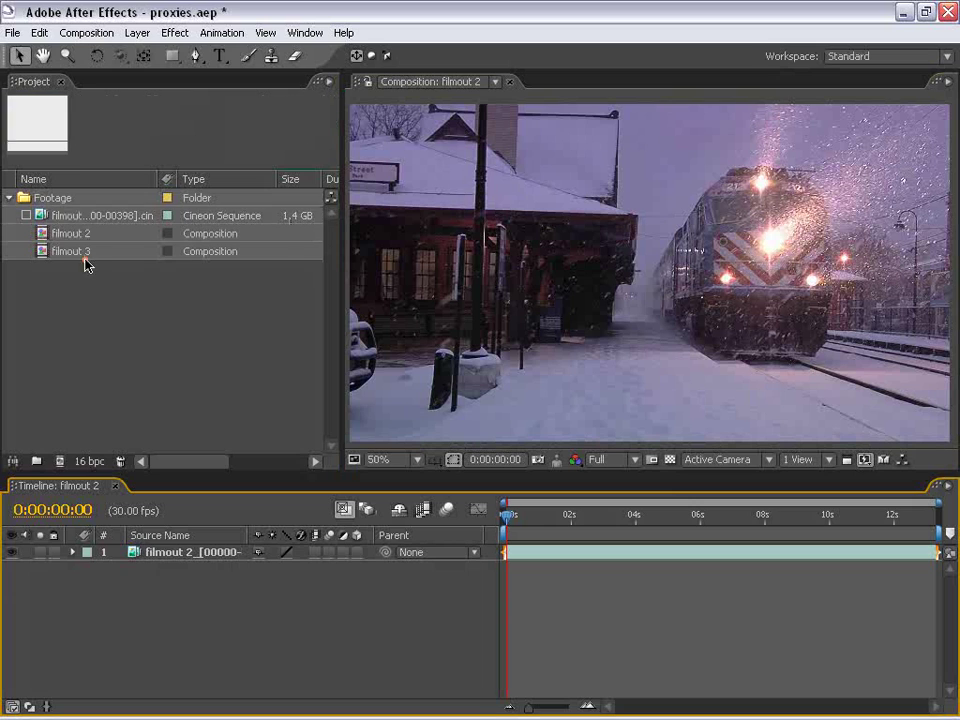
pyautogui.click(64, 214)
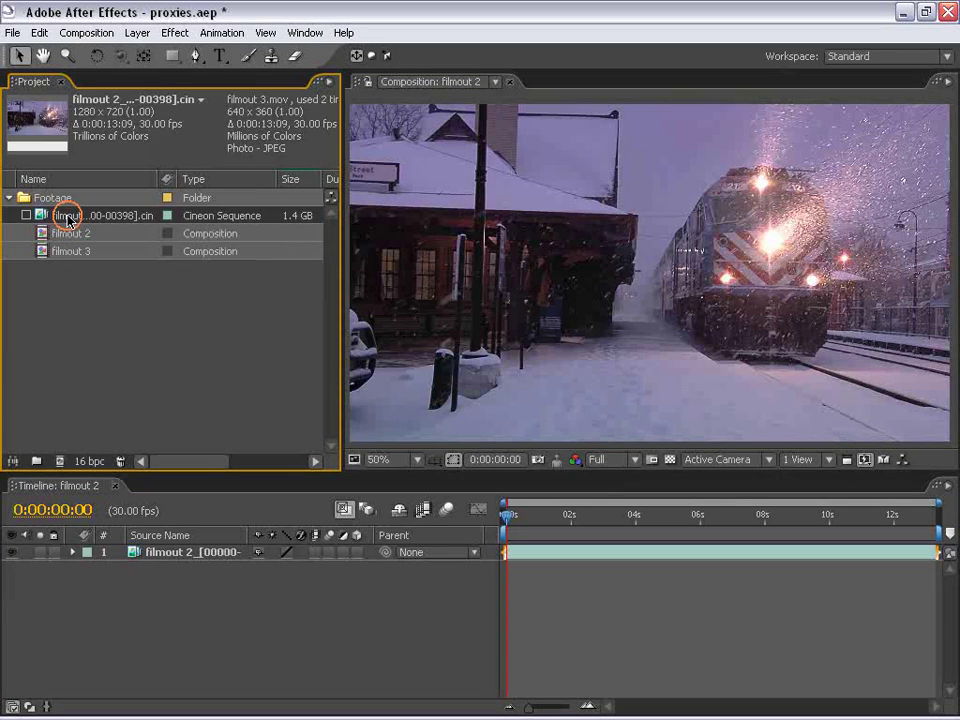
pyautogui.click(122, 336)
pyautogui.doubleClick(146, 327)
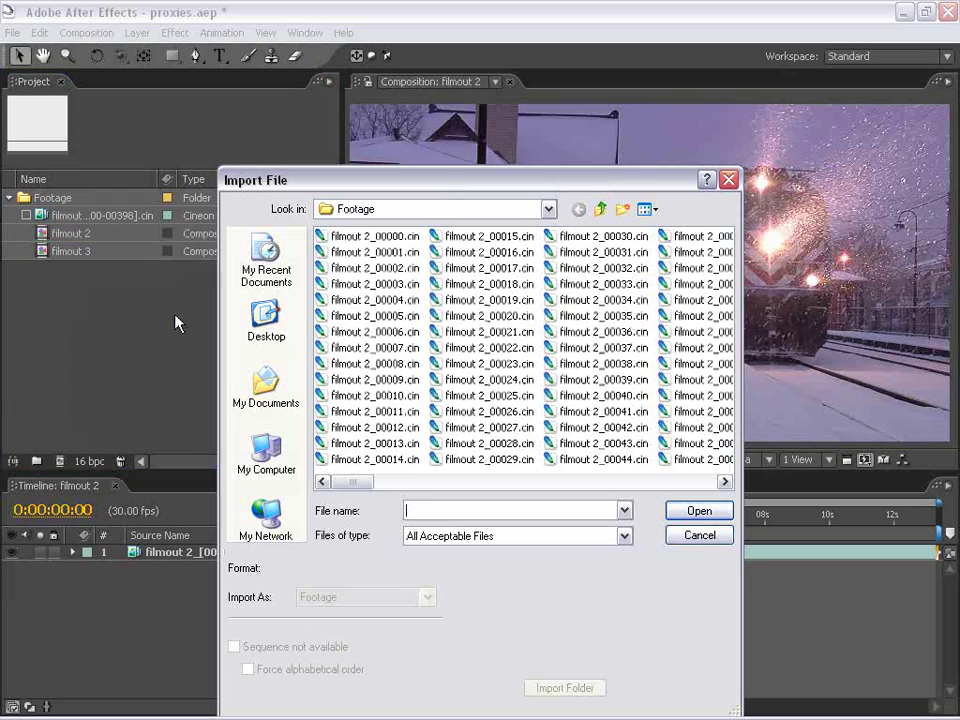
pyautogui.click(334, 240)
pyautogui.click(717, 511)
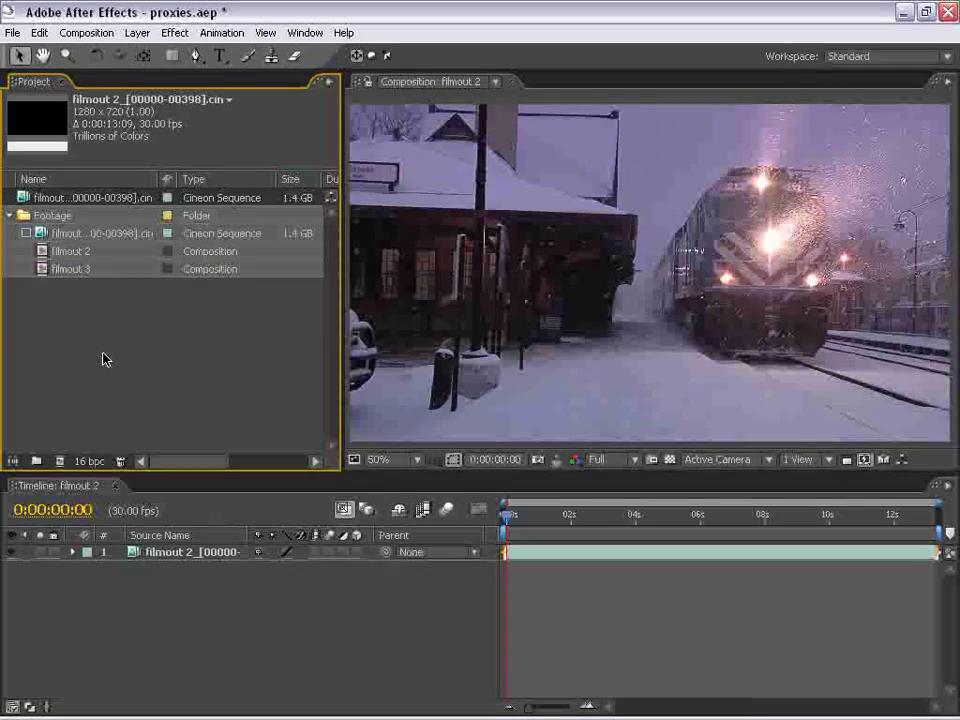
# Duplicate the newly imported Cineon sequence twice in the project and reselect the first copy.
pyautogui.click(118, 326)
pyautogui.click(45, 199)
pyautogui.hotkey('ctrl', 'd')
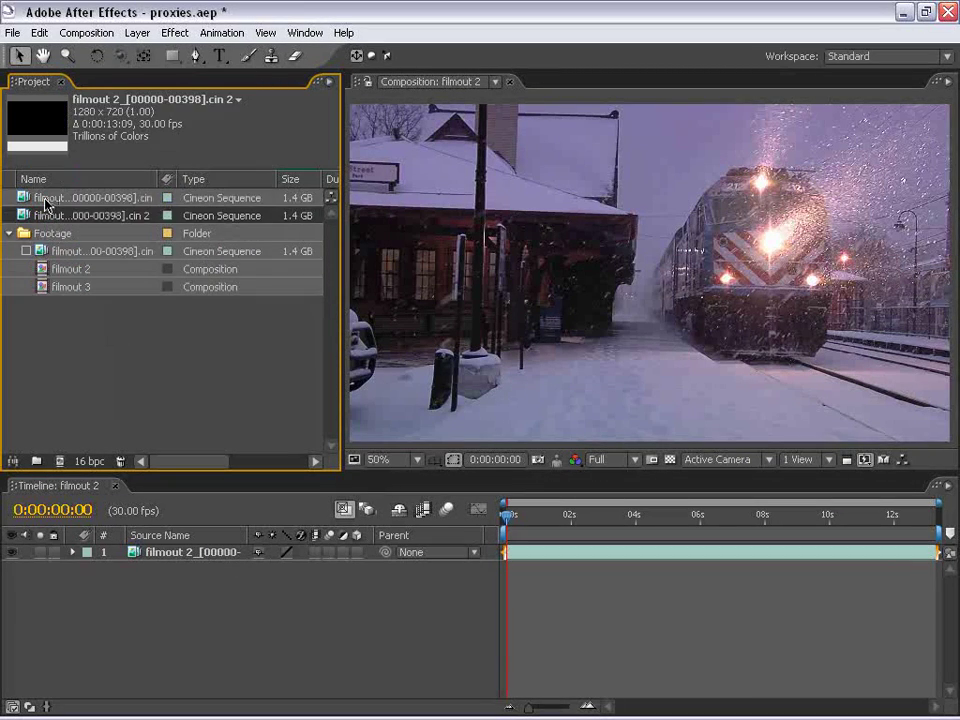
pyautogui.hotkey('ctrl', 'd')
pyautogui.click(128, 398)
pyautogui.click(70, 199)
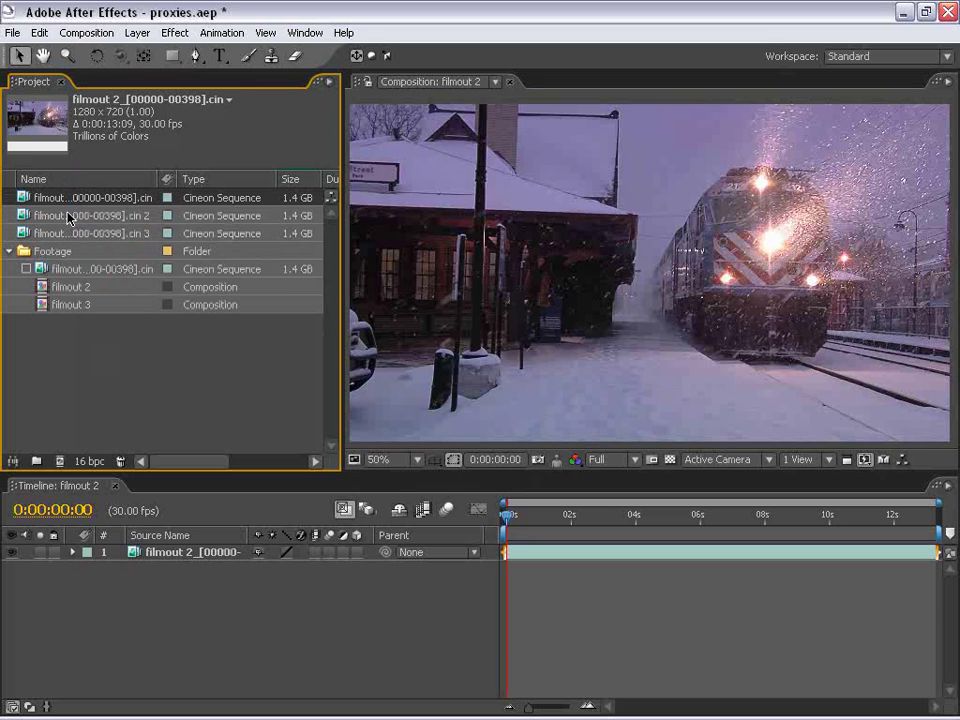
# Rename the three newly added Cineon sequences as 1, 2 and 3.
pyautogui.press('Return')
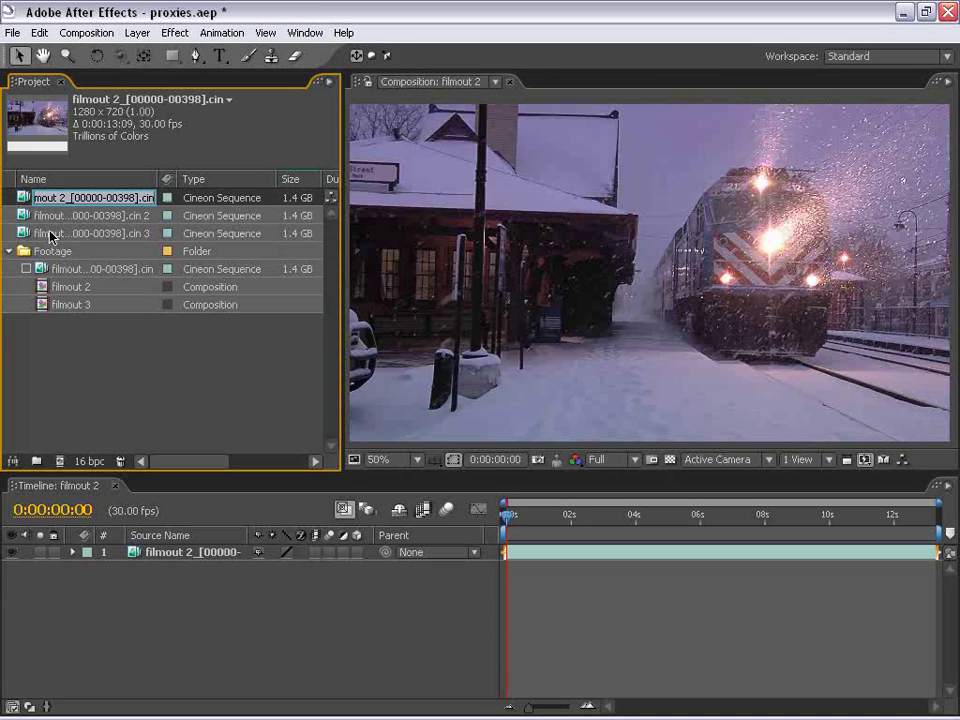
pyautogui.press('BackSpace')
pyautogui.write('1')
pyautogui.click(45, 214)
pyautogui.press('Return')
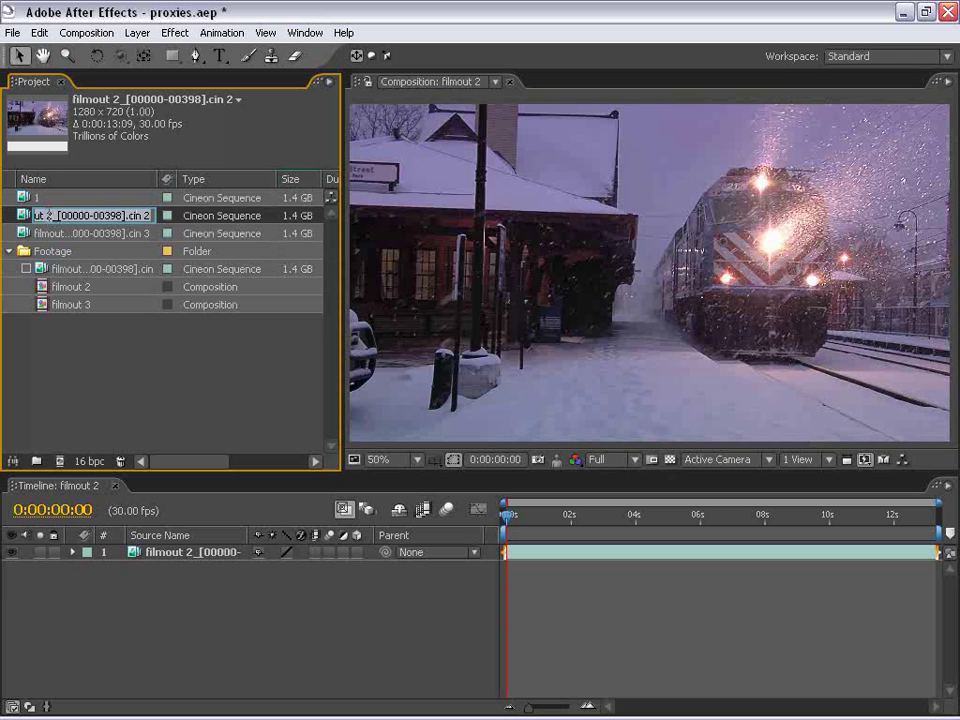
pyautogui.write('2')
pyautogui.click(44, 236)
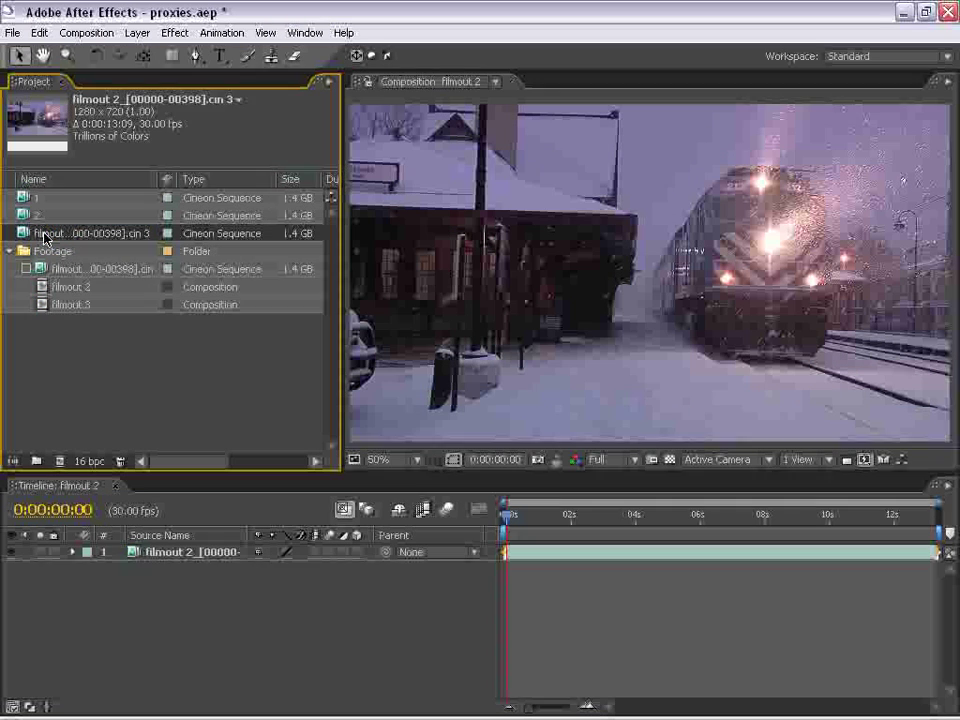
pyautogui.click(43, 251)
pyautogui.click(41, 236)
pyautogui.press('Return')
pyautogui.write('3')
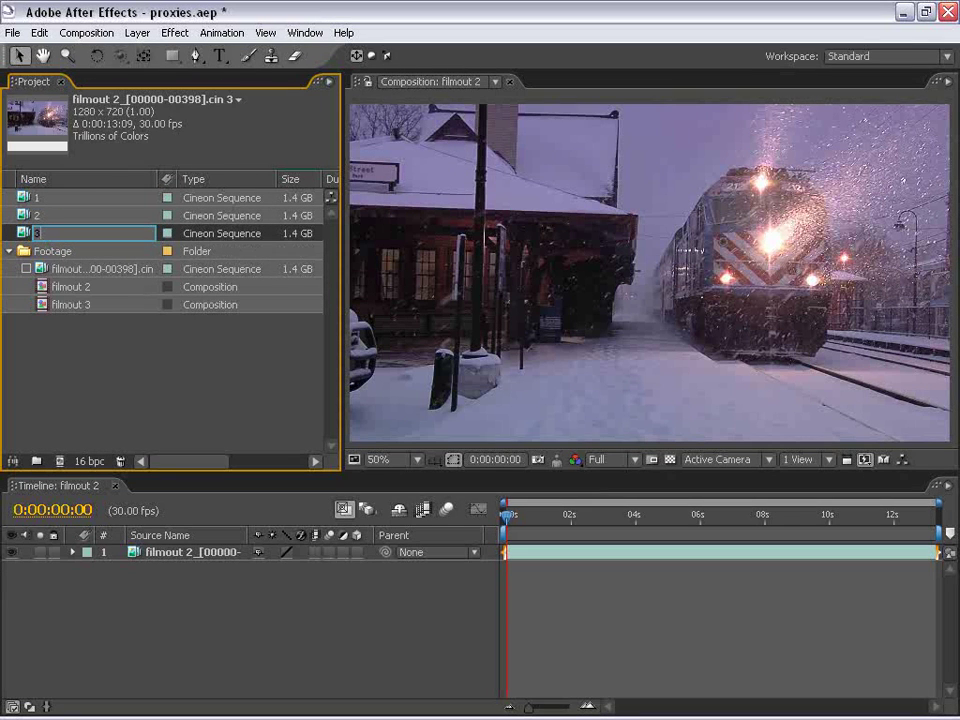
pyautogui.click(101, 332)
# Review the Set Proxy options for sequence 1 and the proxy details of the original Cineon sequence.
pyautogui.click(26, 201)
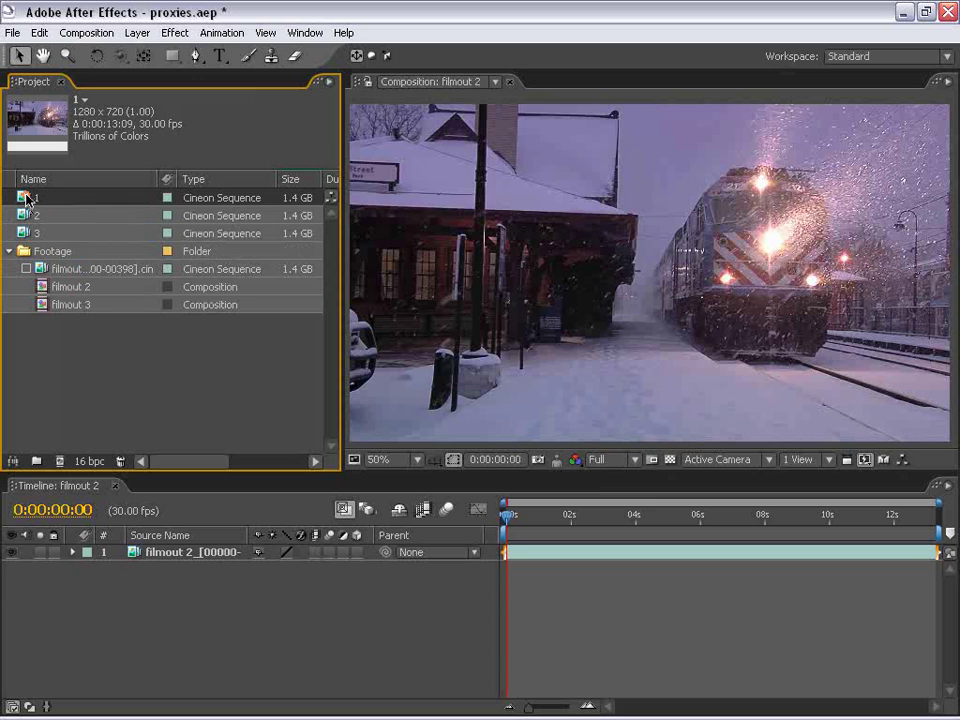
pyautogui.rightClick(26, 200)
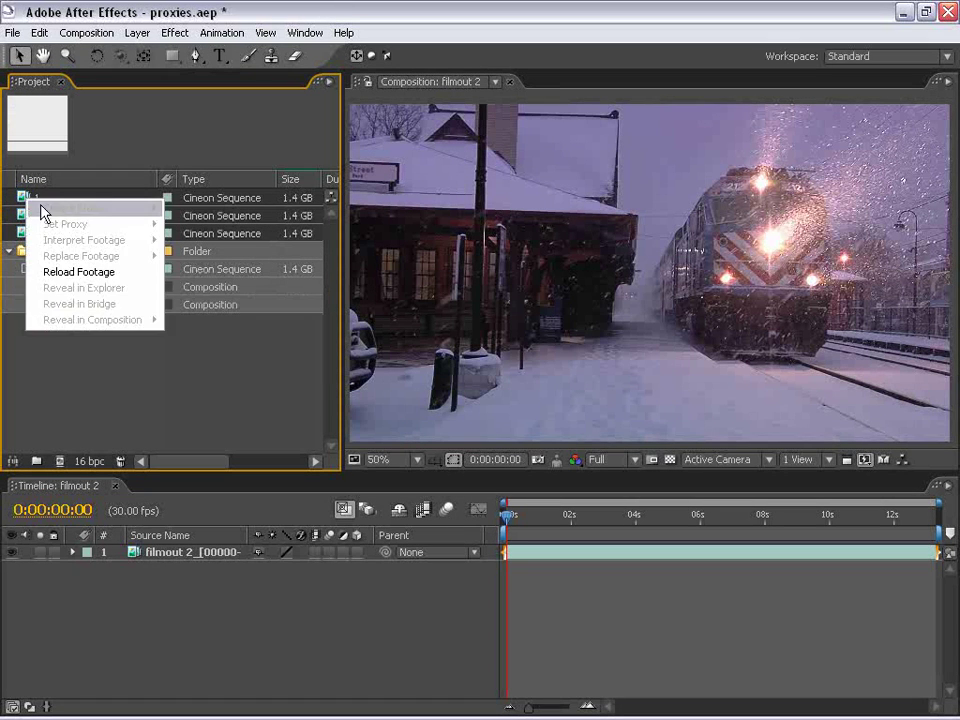
pyautogui.click(125, 385)
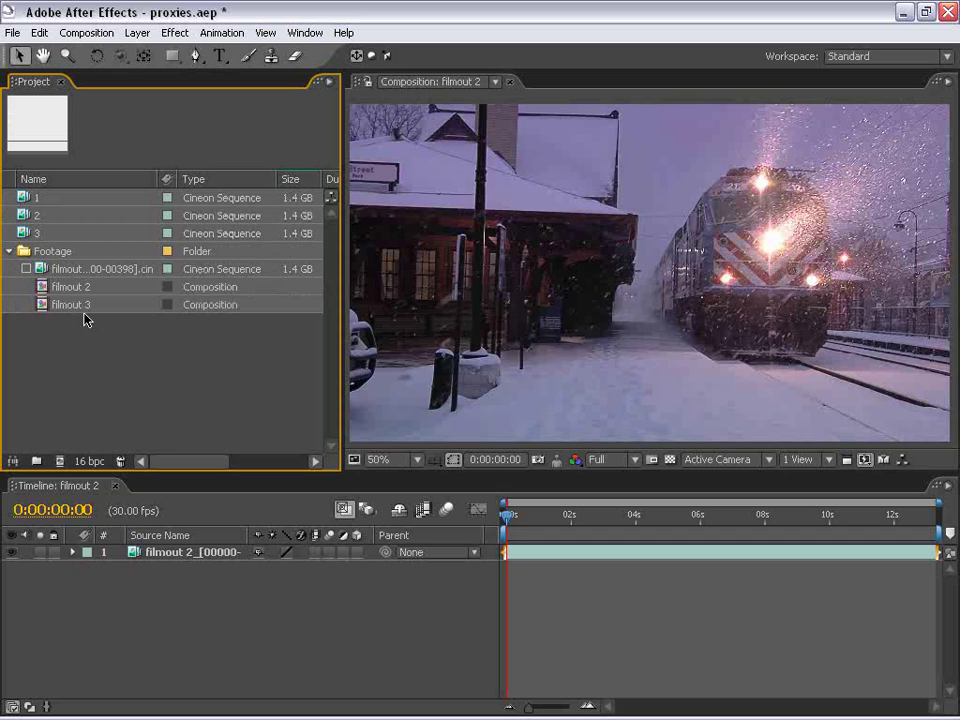
pyautogui.click(34, 197)
pyautogui.click(51, 379)
pyautogui.rightClick(33, 195)
pyautogui.rightClick(22, 196)
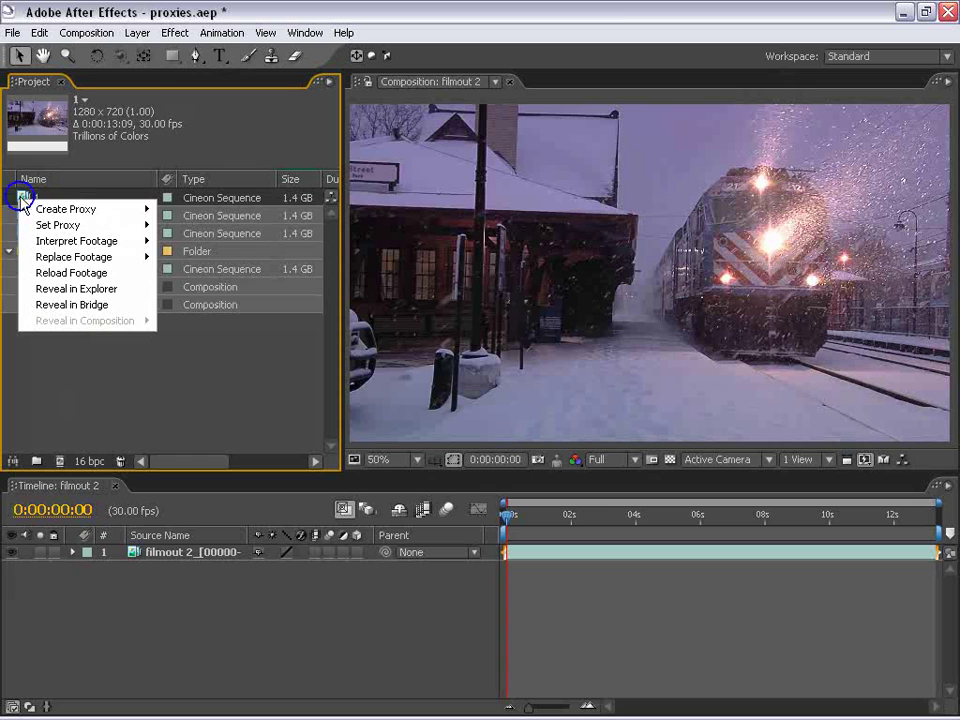
pyautogui.moveTo(36, 223)
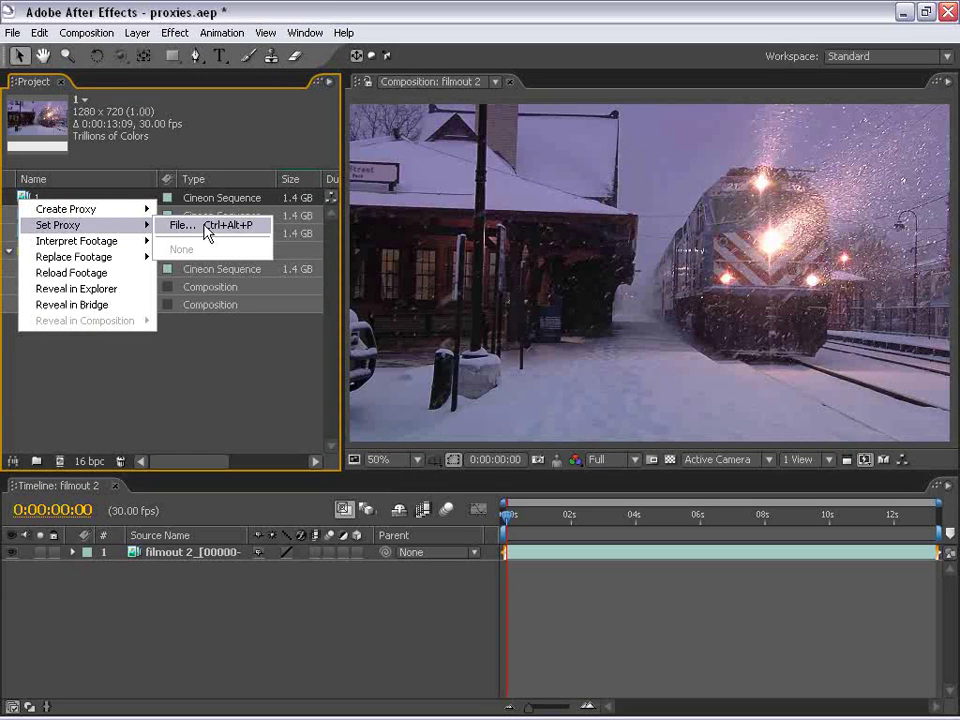
pyautogui.click(221, 369)
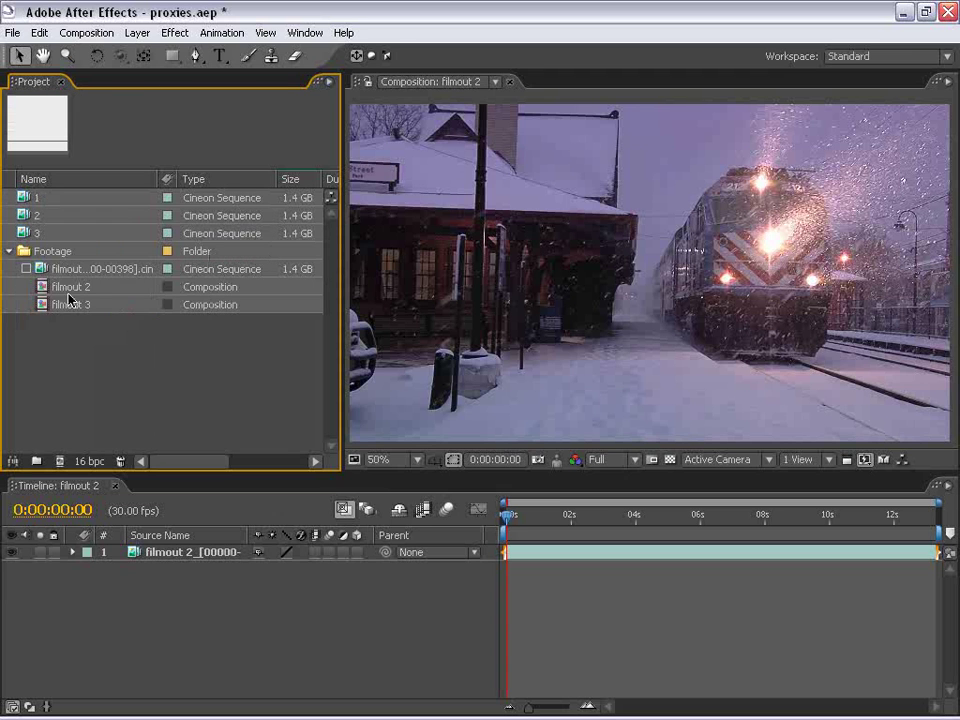
pyautogui.click(71, 270)
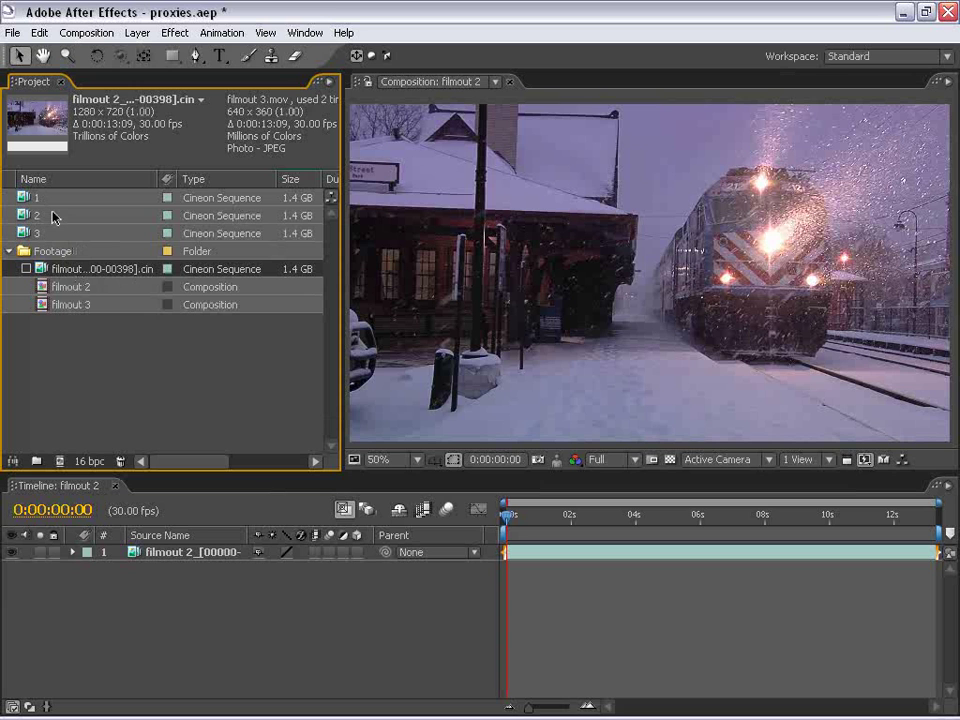
pyautogui.click(94, 360)
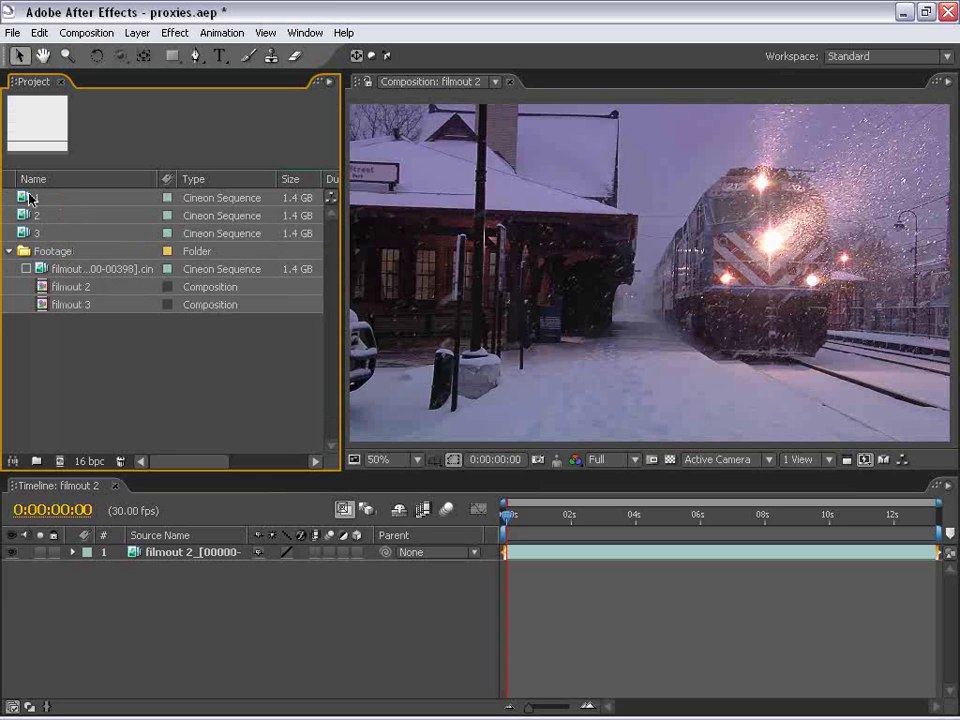
# Create a movie proxy for each of the sequences 1, 2 and 3, adding them to the Render Queue.
pyautogui.rightClick(31, 198)
pyautogui.moveTo(58, 210)
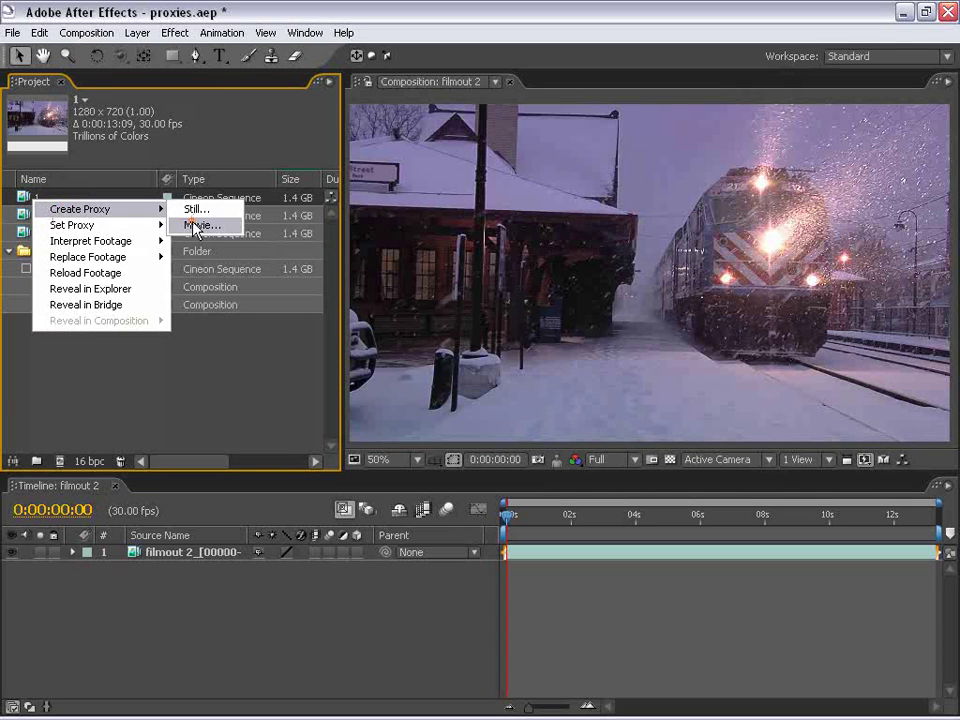
pyautogui.click(197, 224)
pyautogui.rightClick(36, 215)
pyautogui.click(36, 214)
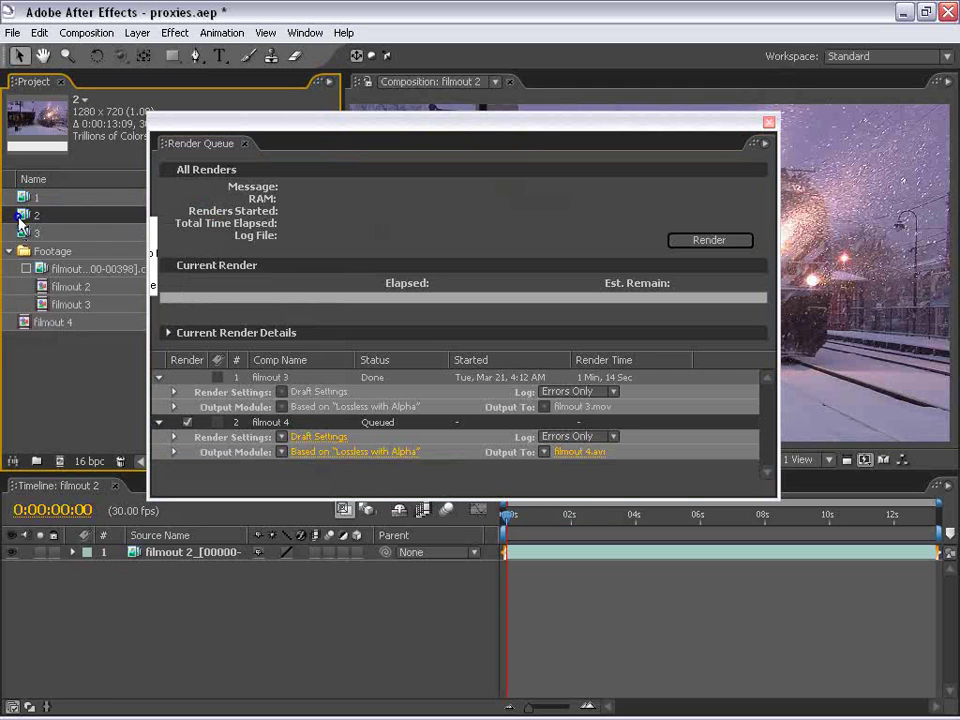
pyautogui.rightClick(30, 215)
pyautogui.moveTo(55, 233)
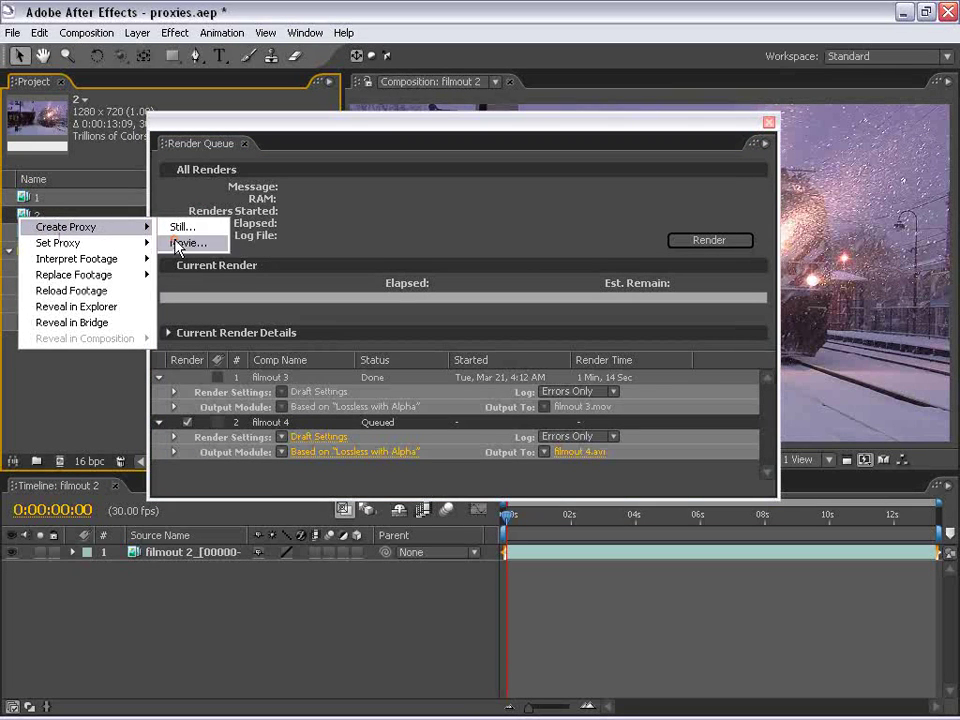
pyautogui.click(184, 243)
pyautogui.rightClick(24, 237)
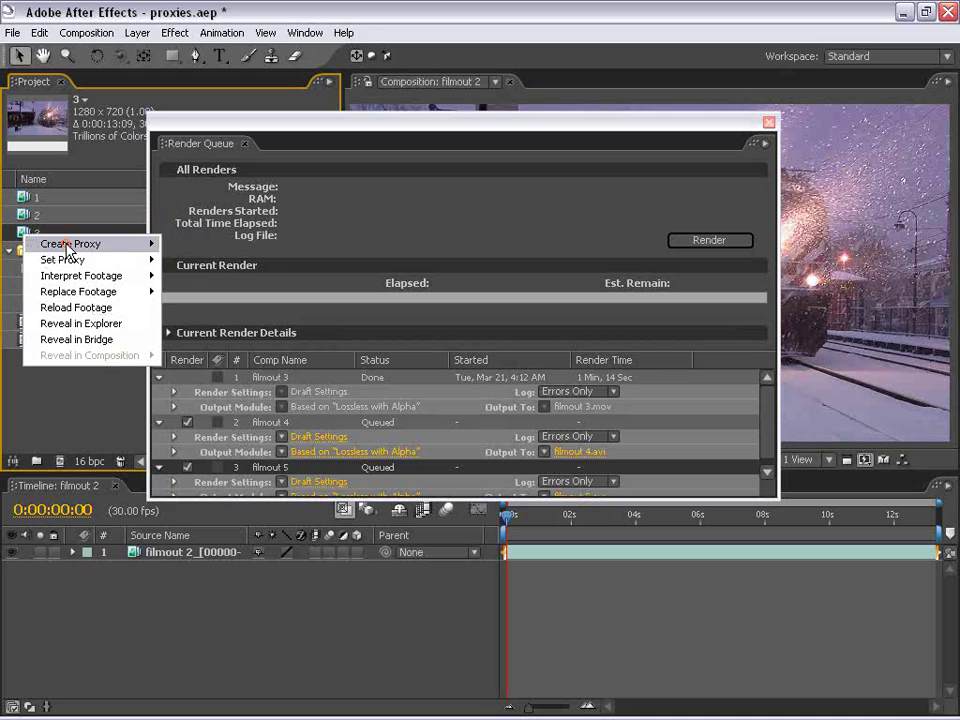
pyautogui.moveTo(110, 243)
pyautogui.click(187, 260)
# Move and enlarge the Render Queue window so all queued items fit, and leave the items deselected.
pyautogui.moveTo(300, 125); pyautogui.dragTo(322, 79)
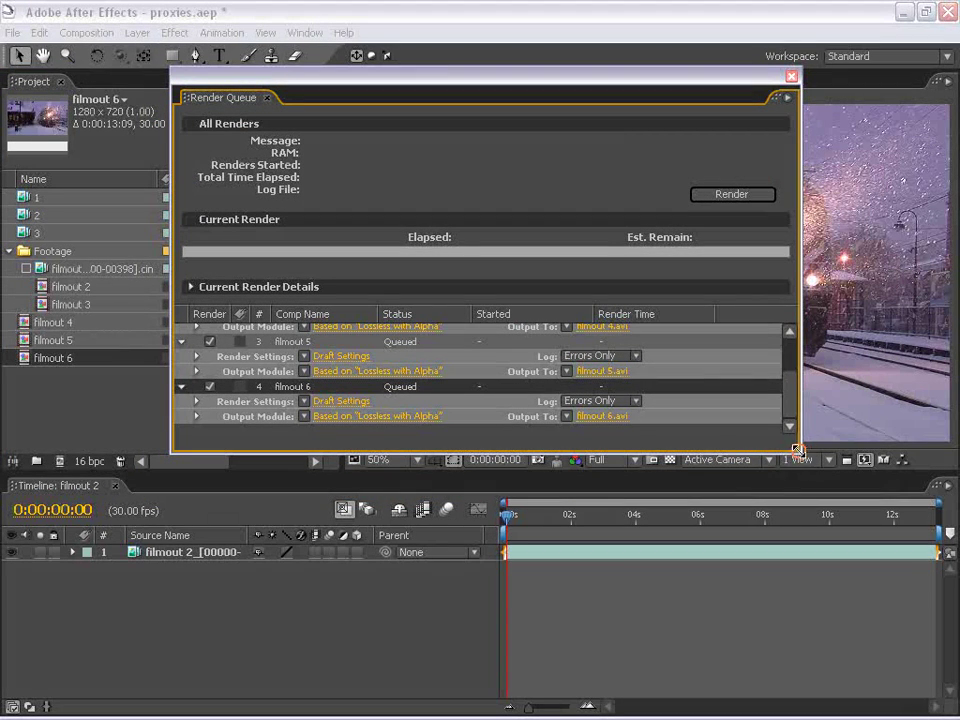
pyautogui.moveTo(803, 452); pyautogui.dragTo(855, 645)
pyautogui.click(290, 380)
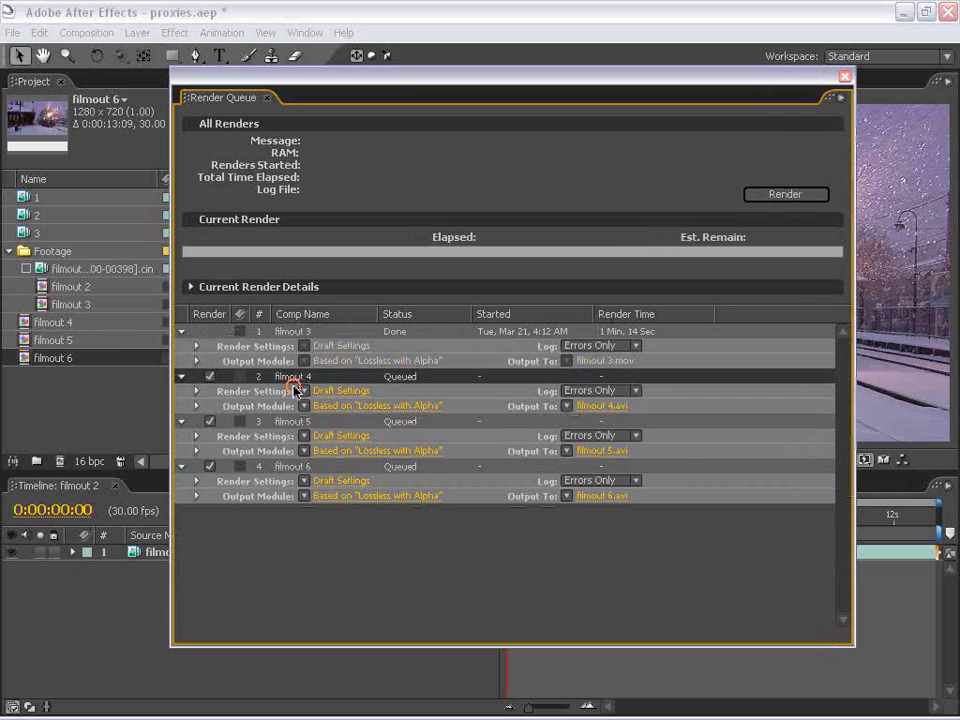
pyautogui.click(297, 421)
pyautogui.click(386, 583)
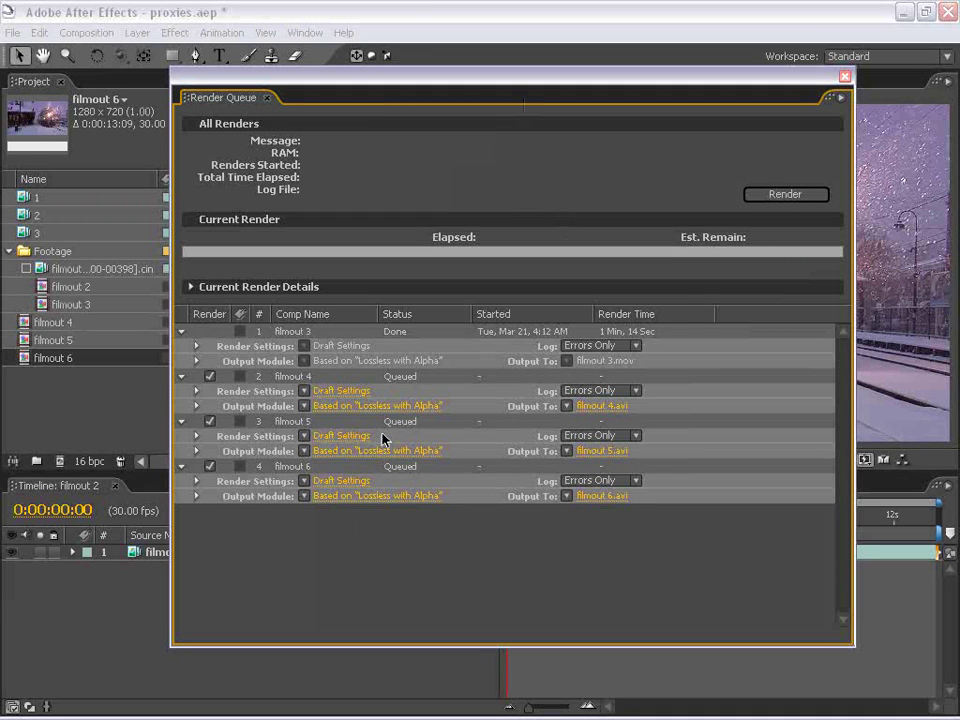
# Set the output module format of the filmout 4 render item to QuickTime Movie.
pyautogui.click(352, 451)
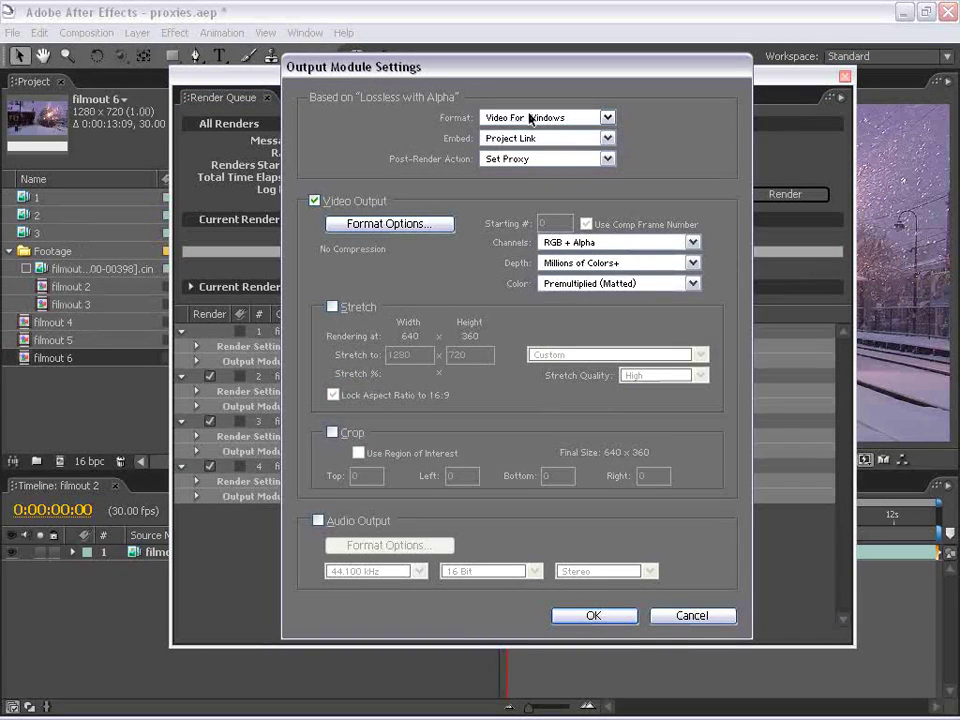
pyautogui.click(662, 616)
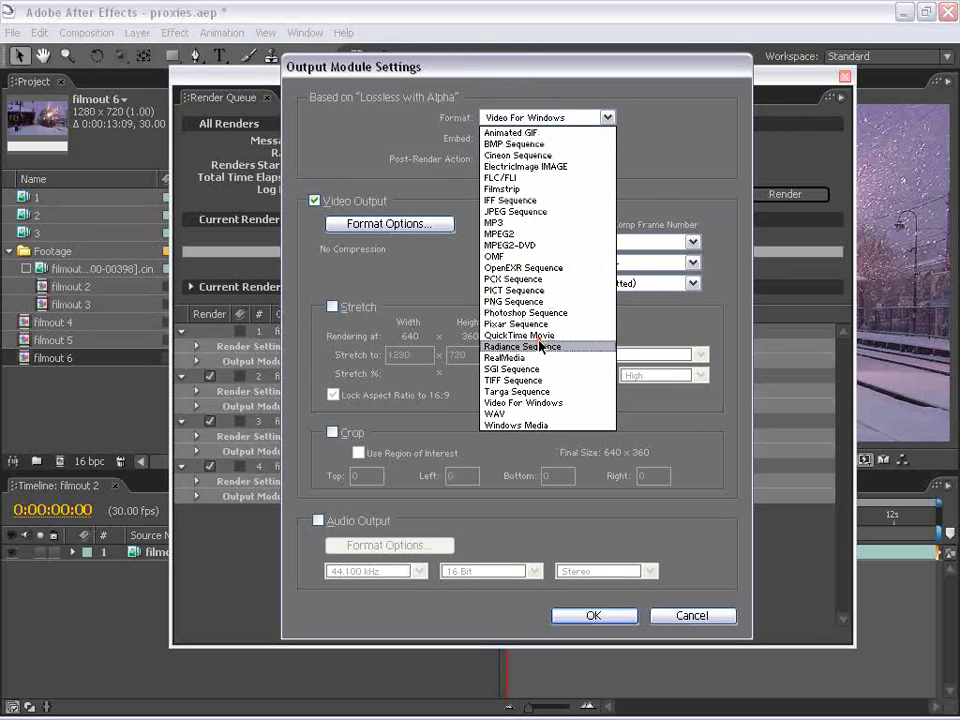
pyautogui.click(540, 338)
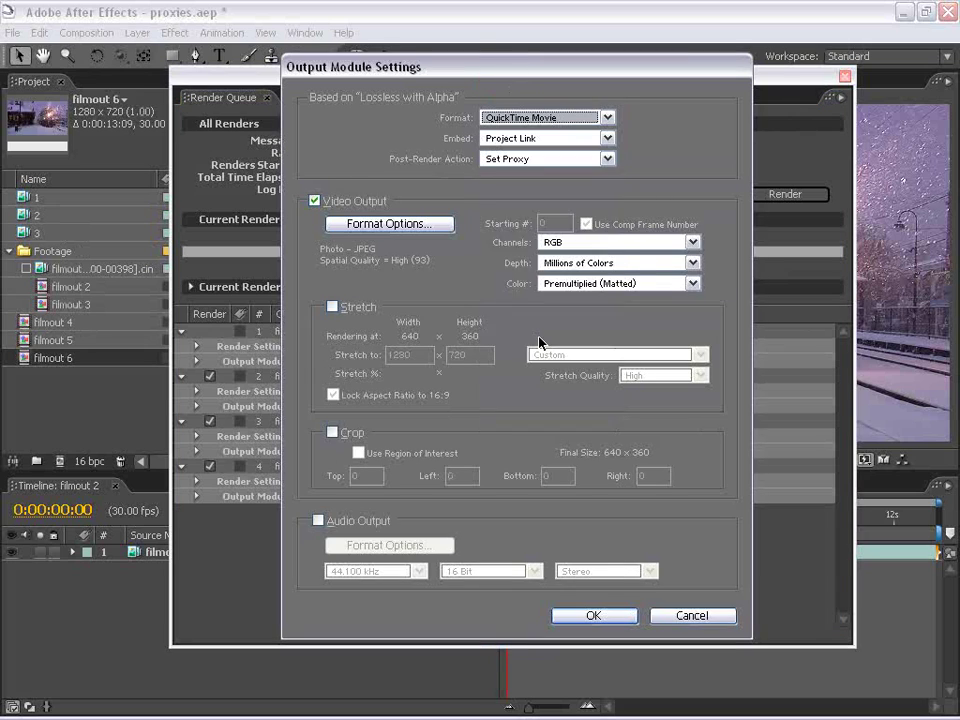
pyautogui.click(593, 615)
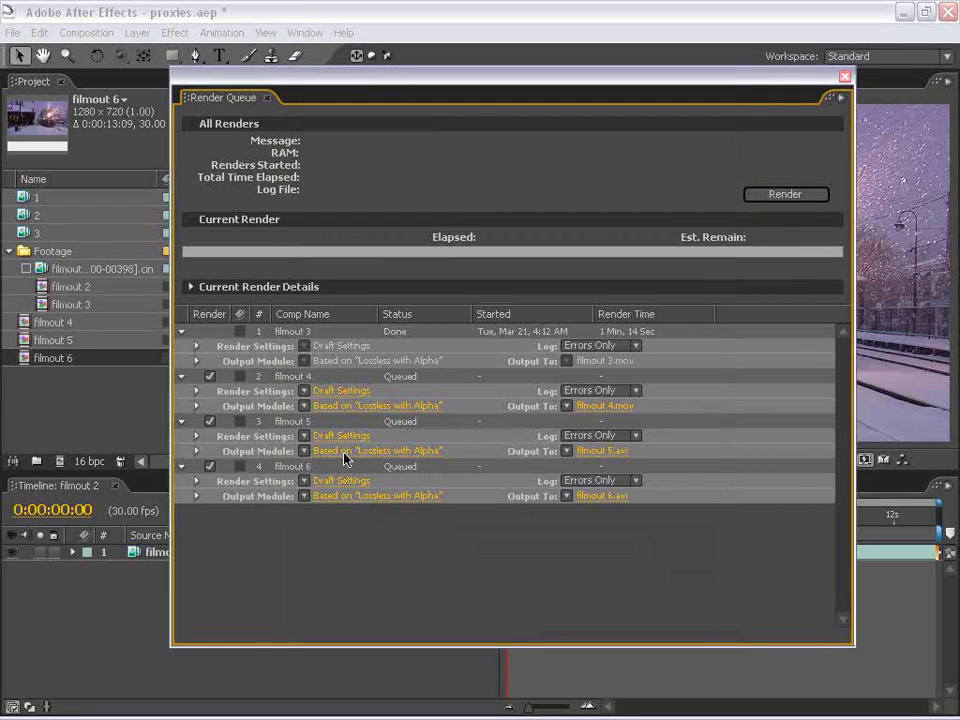
pyautogui.click(344, 458)
pyautogui.click(540, 118)
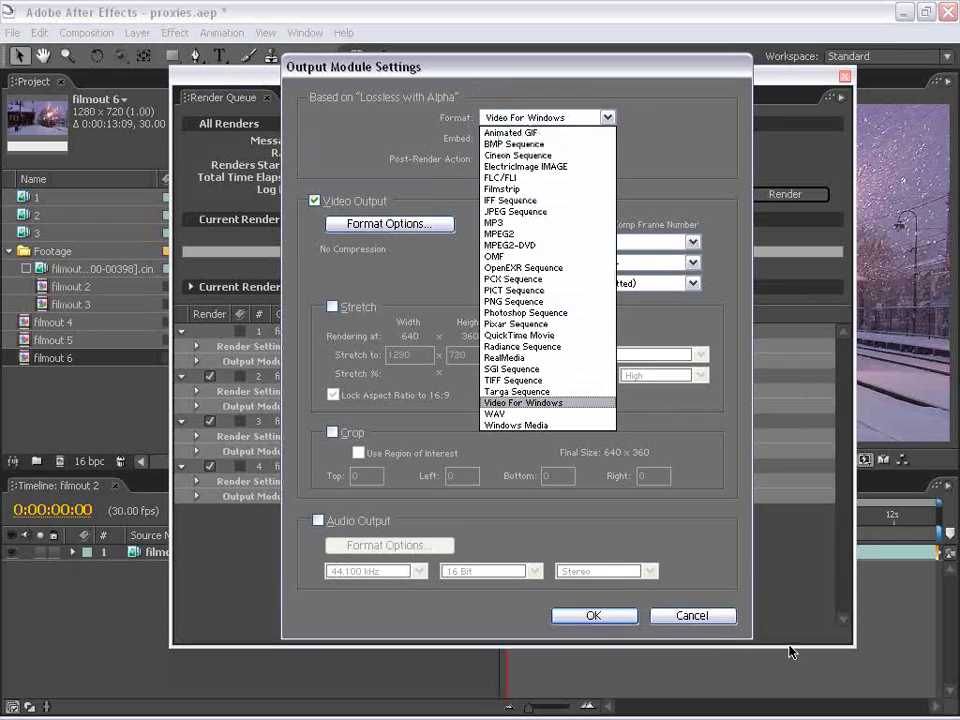
pyautogui.click(694, 615)
pyautogui.click(694, 615)
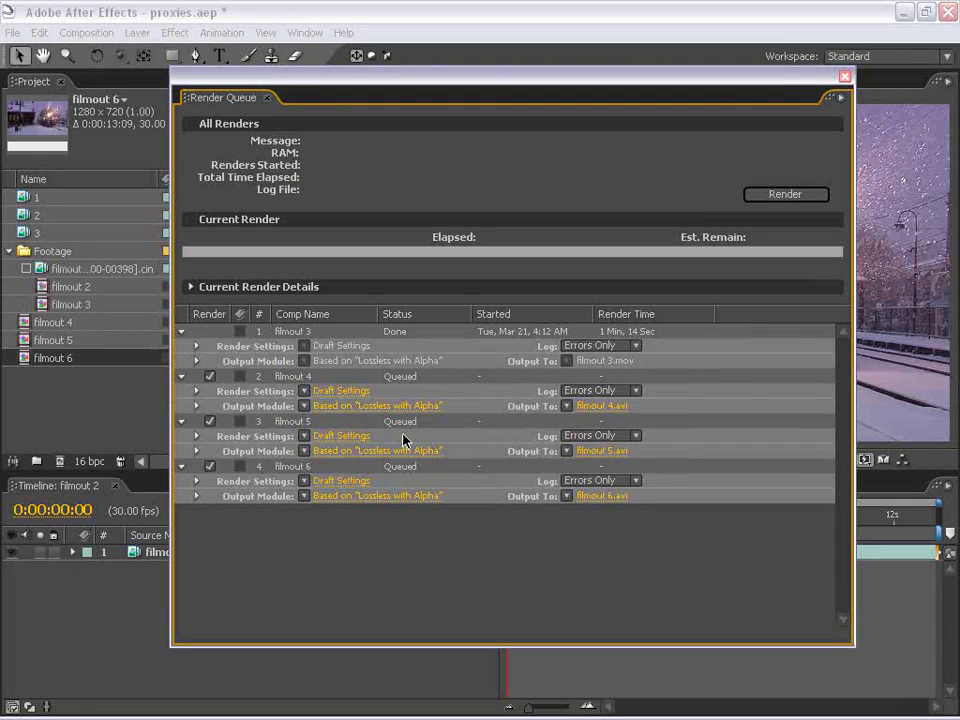
# Create an output module template named SUPER PROXY from the filmout 4 render item, with the format set to QuickTime Movie.
pyautogui.click(304, 406)
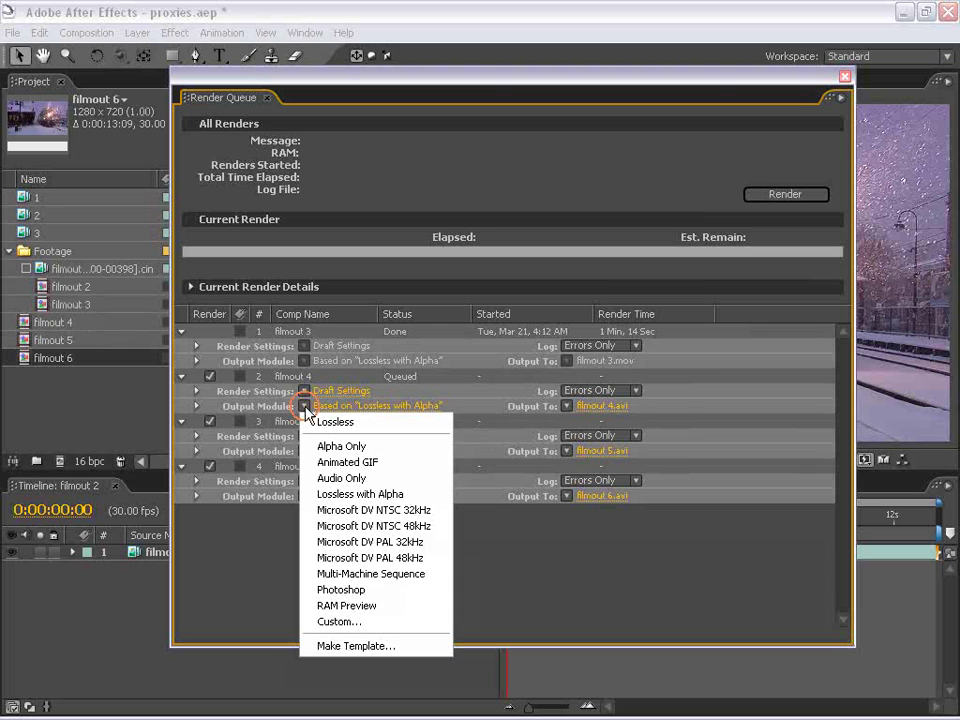
pyautogui.click(330, 646)
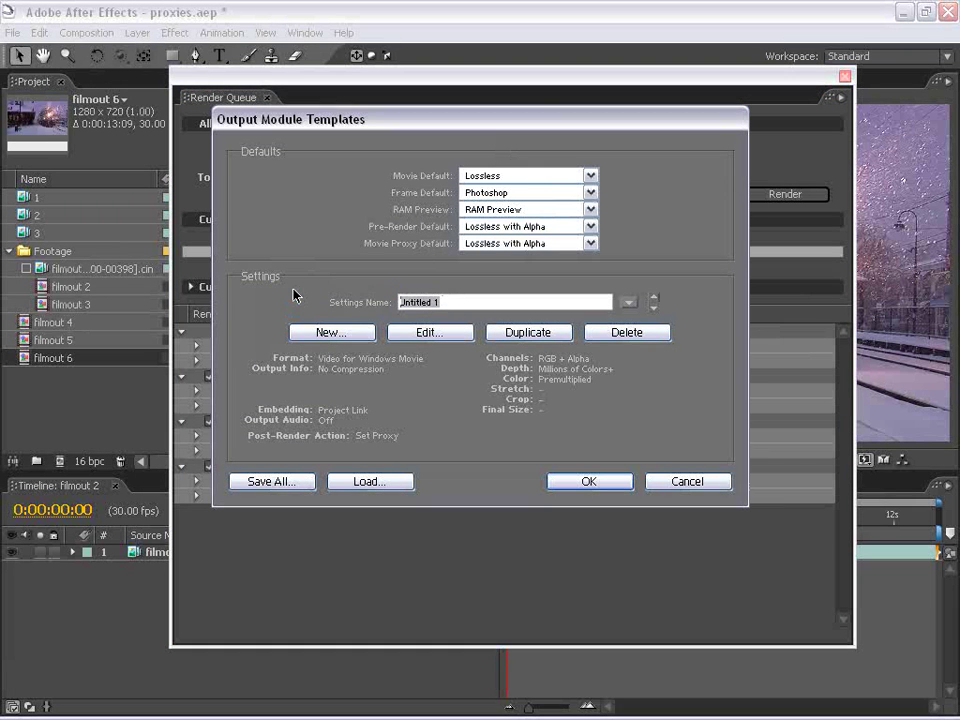
pyautogui.write('SUPER PROXY')
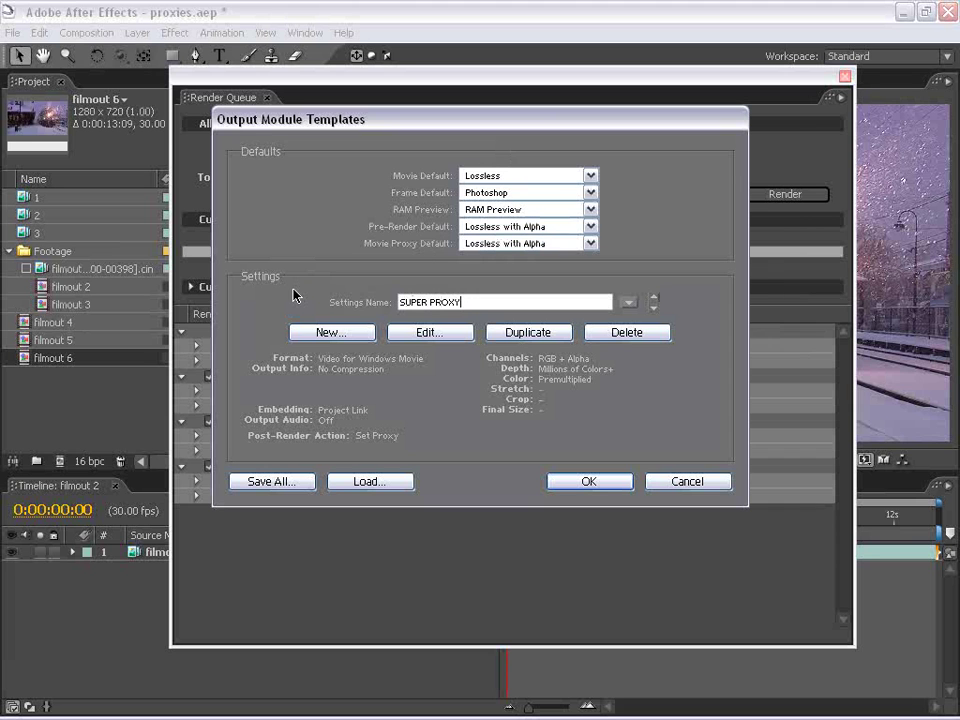
pyautogui.click(430, 332)
pyautogui.click(520, 118)
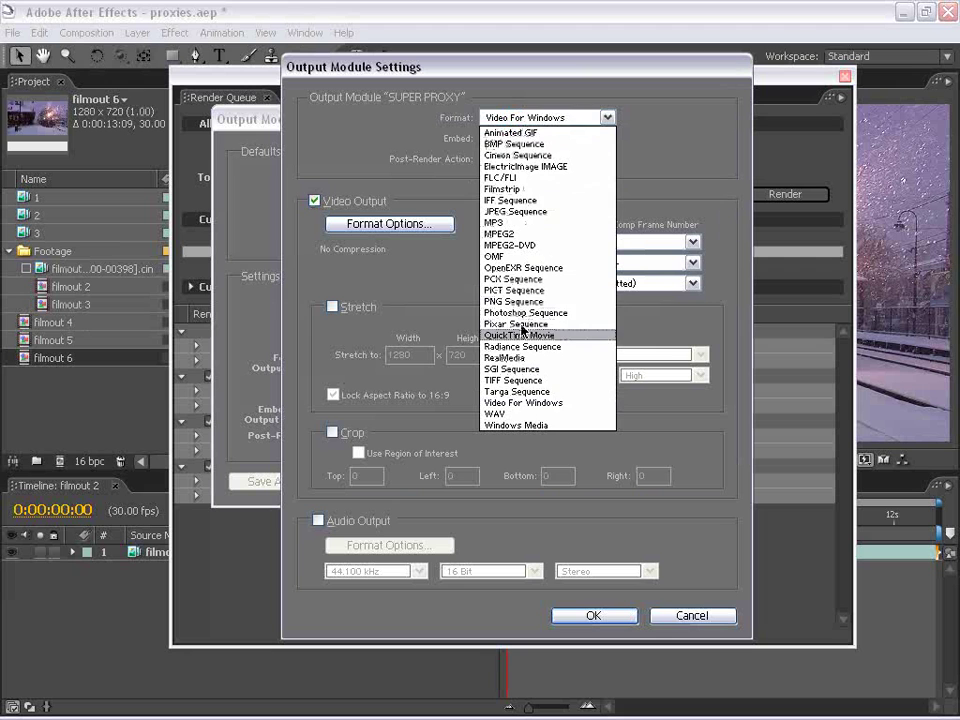
pyautogui.click(540, 452)
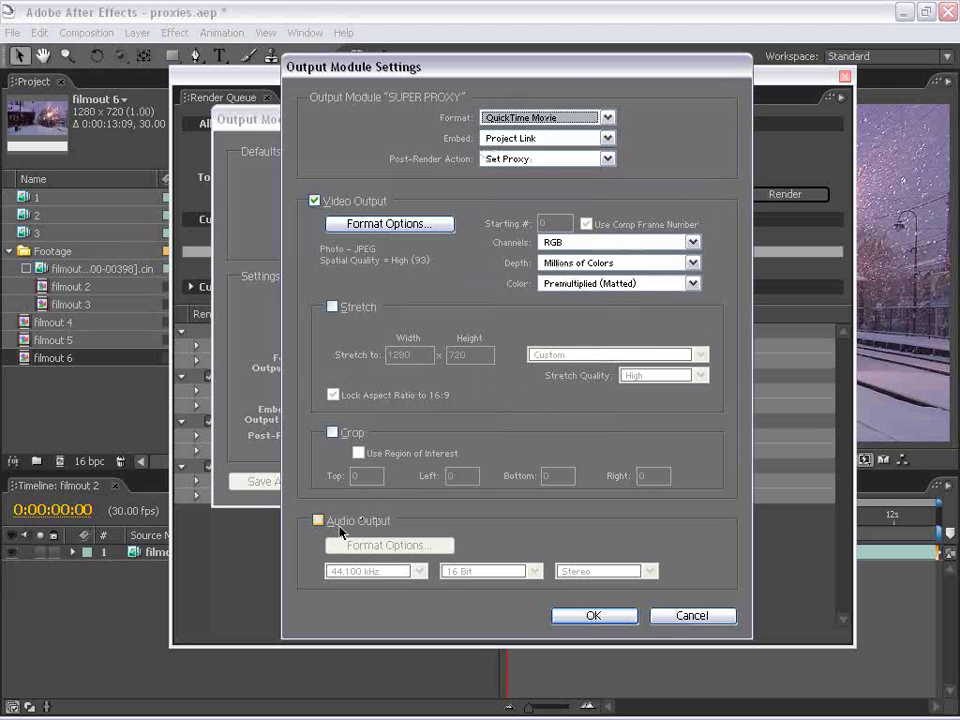
pyautogui.click(596, 615)
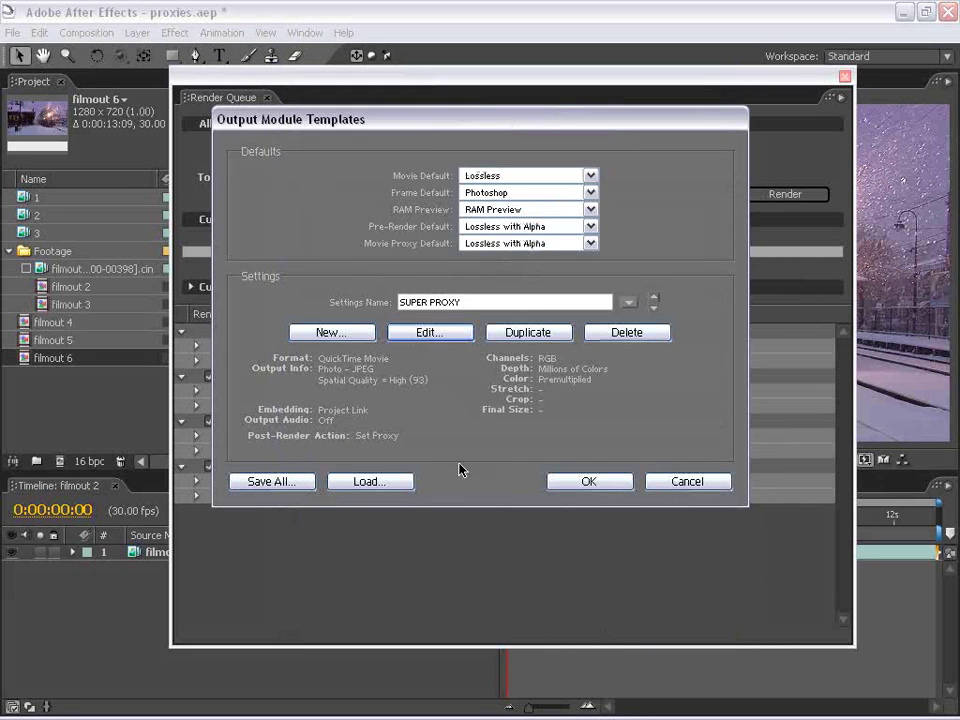
pyautogui.click(589, 482)
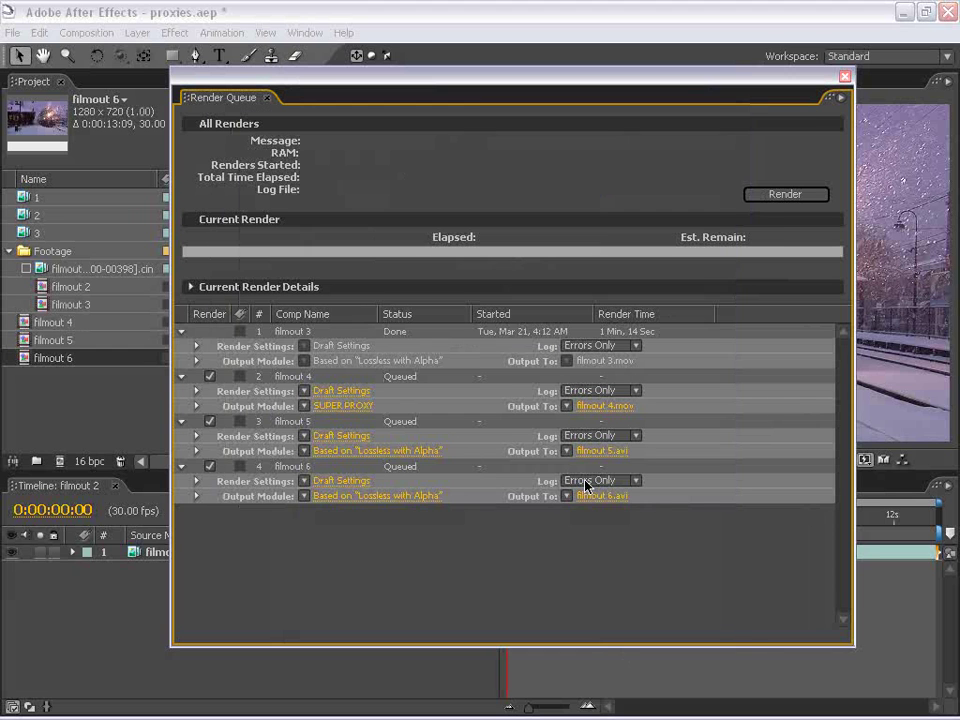
# Duplicate the filmout 6 render item twice in the Render Queue.
pyautogui.click(260, 451)
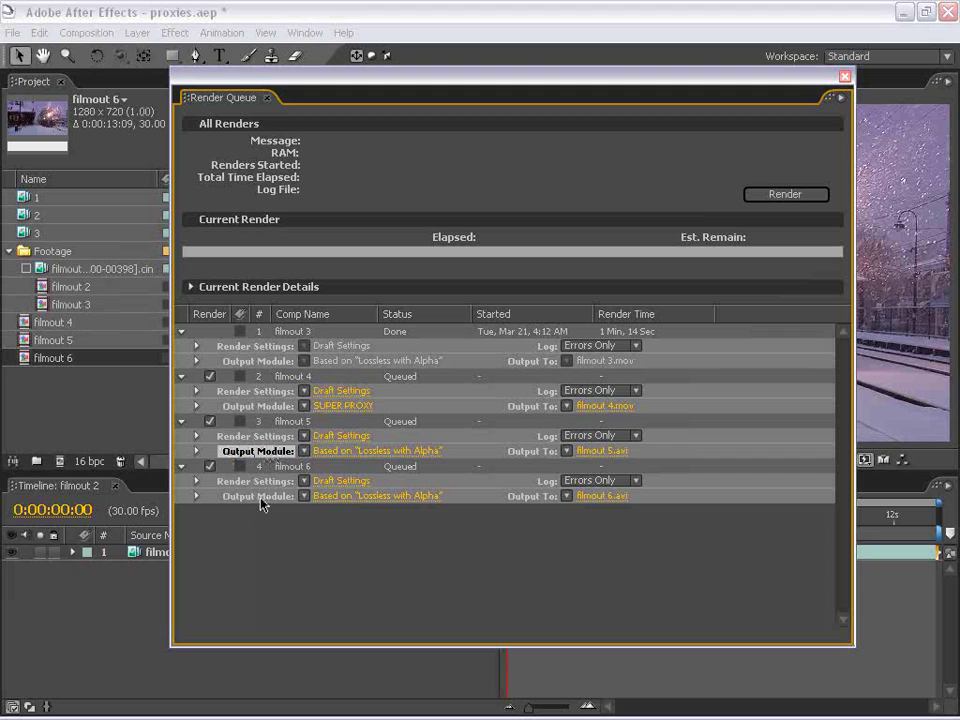
pyautogui.keyDown('ctrl'); pyautogui.click(260, 496); pyautogui.keyUp('ctrl')
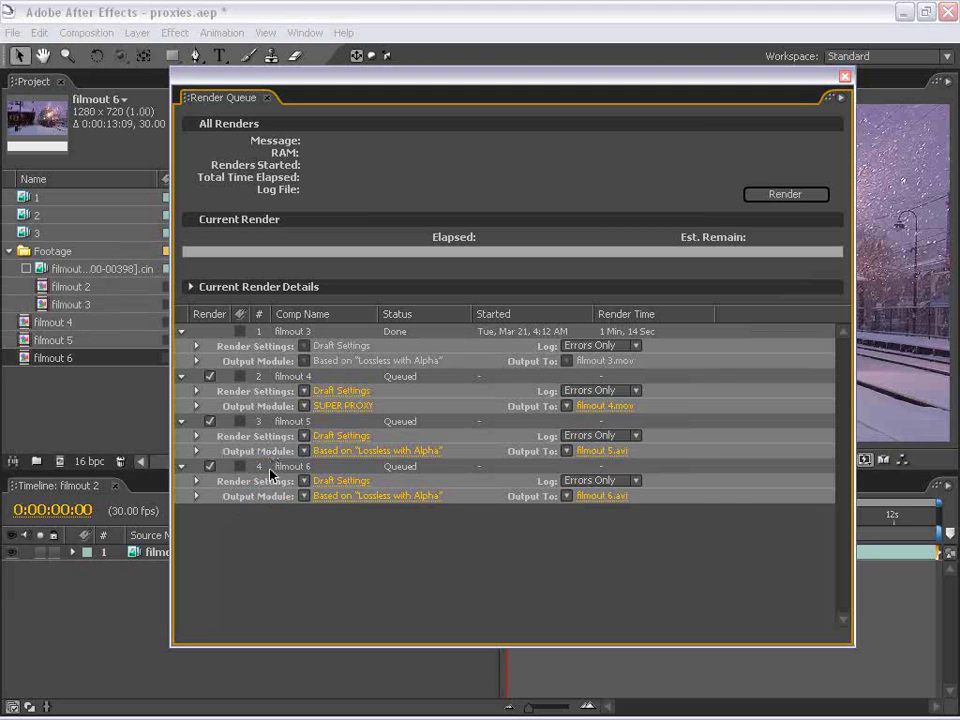
pyautogui.click(298, 478)
pyautogui.hotkey('ctrl', 'd')
pyautogui.hotkey('ctrl', 'd')
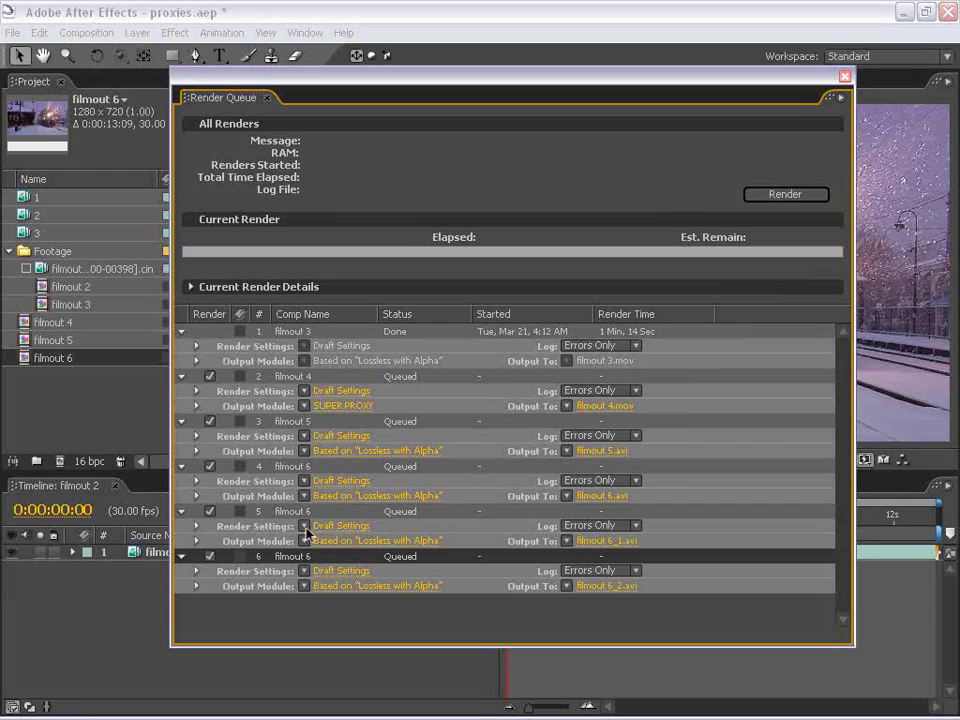
# Apply the SUPER PROXY output module template to the filmout 5 render item and all three filmout 6 render items at once.
pyautogui.click(258, 451)
pyautogui.keyDown('shift'); pyautogui.click(266, 585); pyautogui.keyUp('shift')
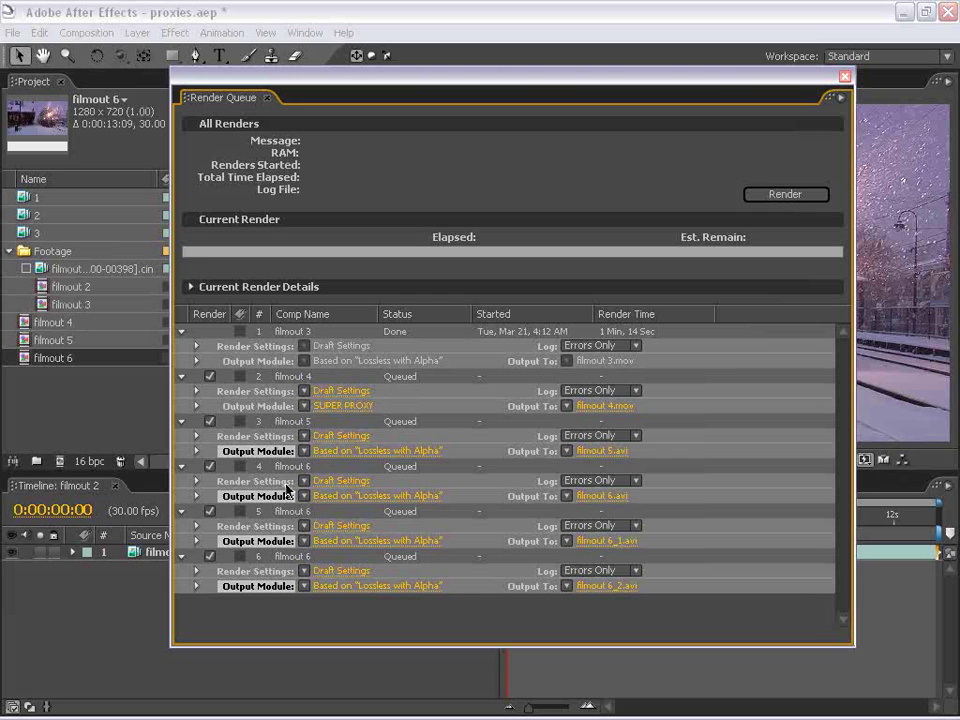
pyautogui.click(305, 451)
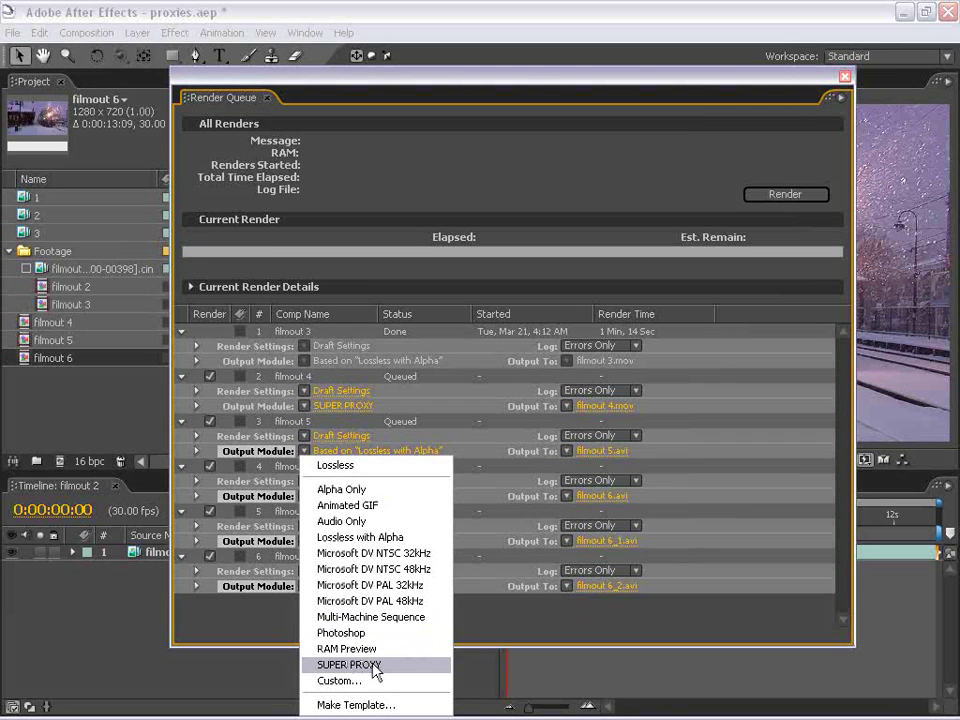
pyautogui.click(373, 667)
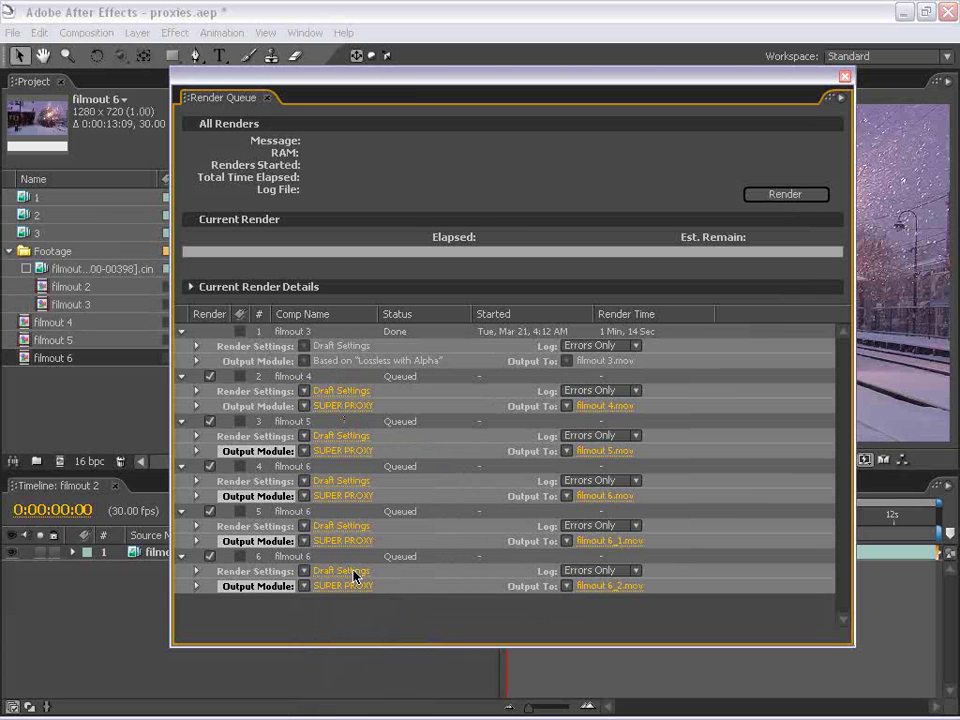
# Delete all the queued filmout 4, filmout 5 and filmout 6 items from the Render Queue.
pyautogui.click(369, 627)
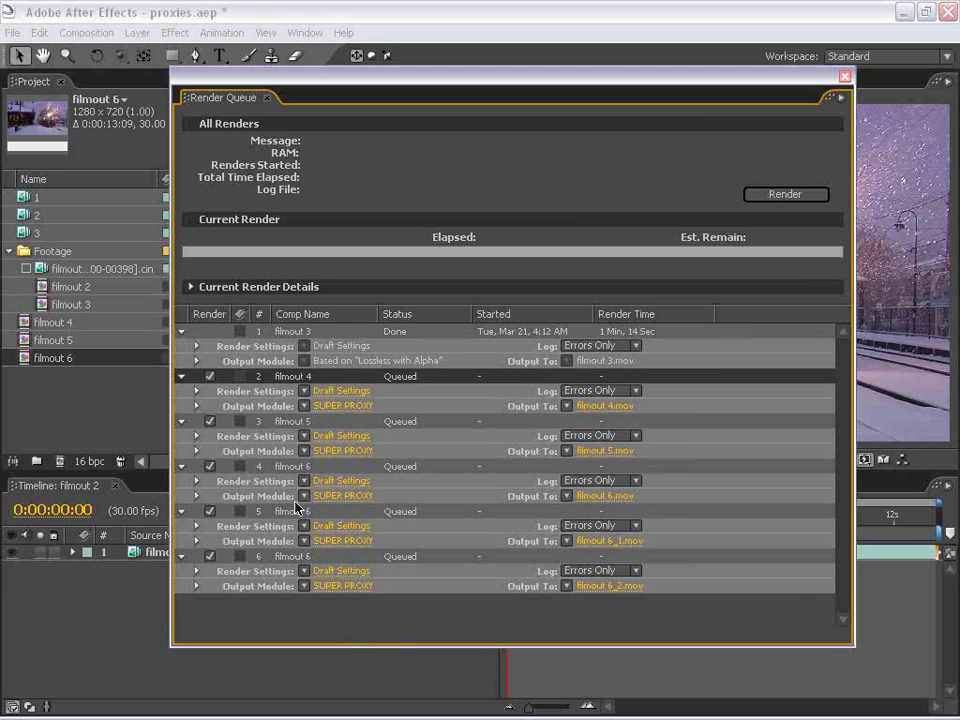
pyautogui.press('Delete')
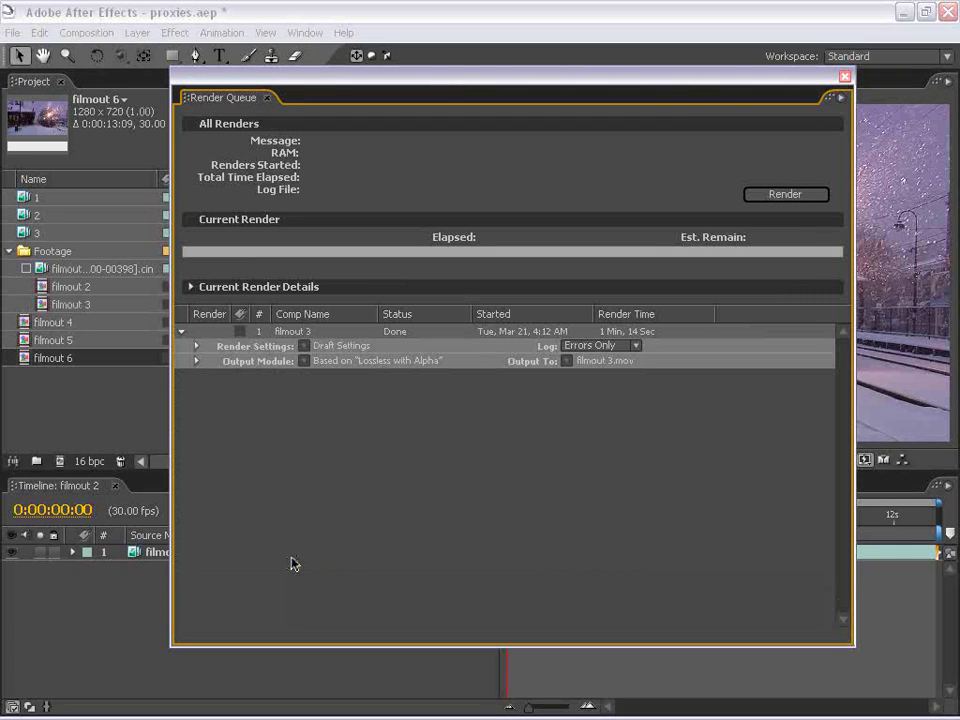
# Set the Movie Proxy default in the output module templates to SUPER PROXY.
pyautogui.click(37, 34)
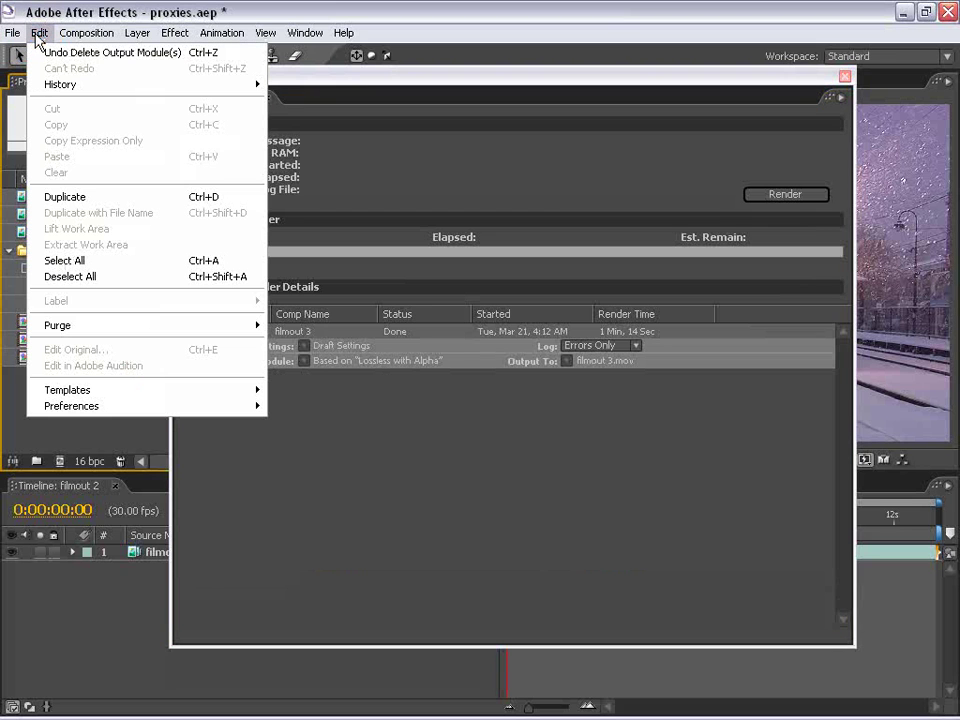
pyautogui.moveTo(176, 398)
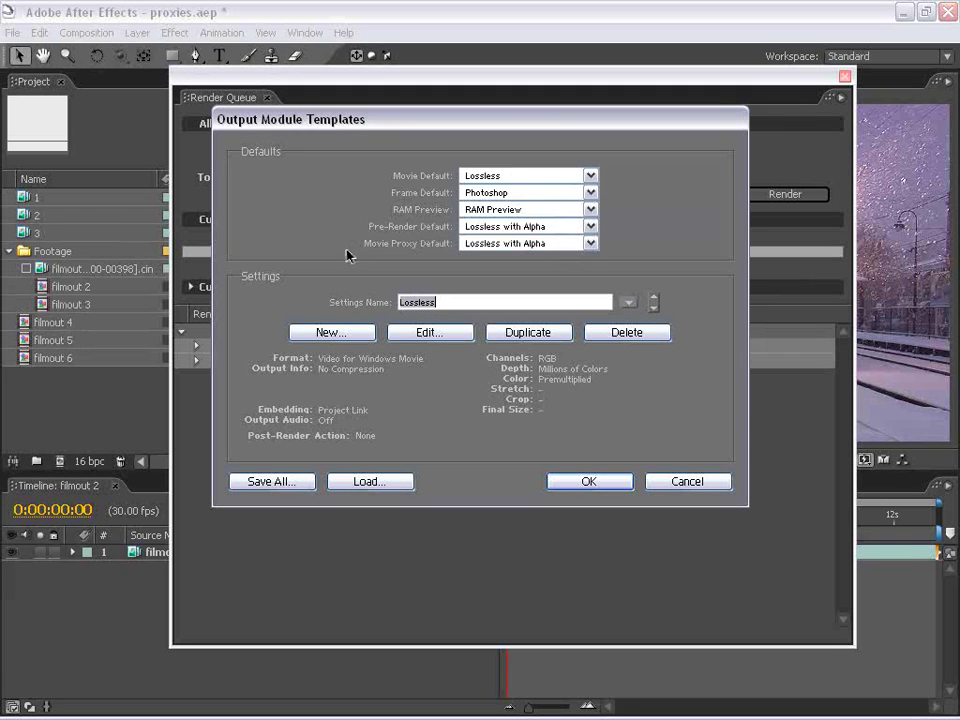
pyautogui.click(490, 245)
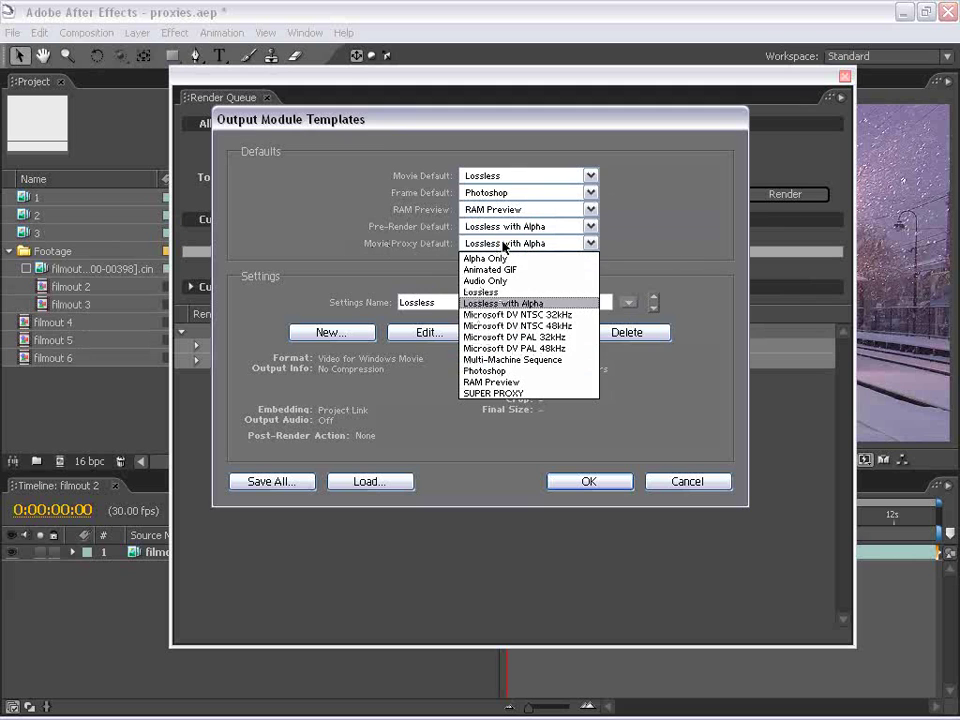
pyautogui.click(558, 305)
pyautogui.click(542, 244)
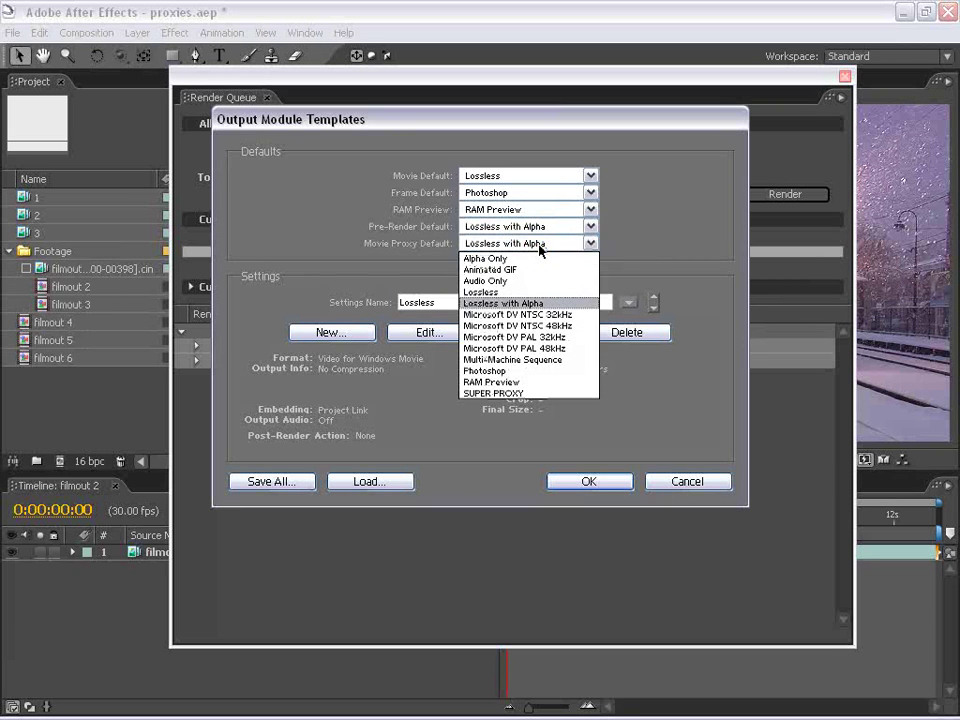
pyautogui.click(478, 393)
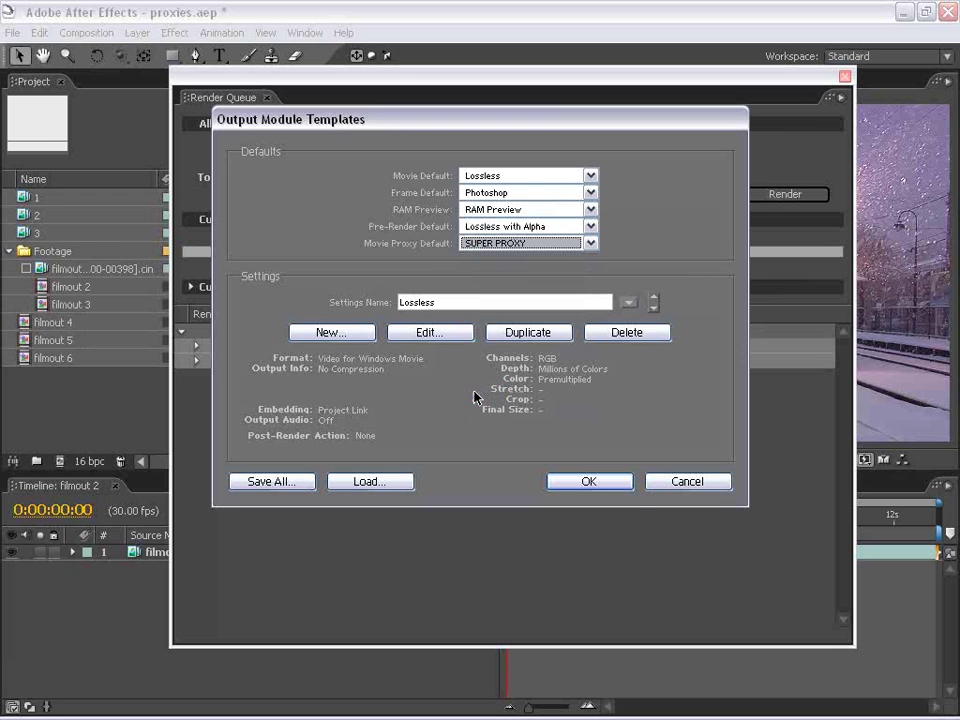
pyautogui.click(617, 488)
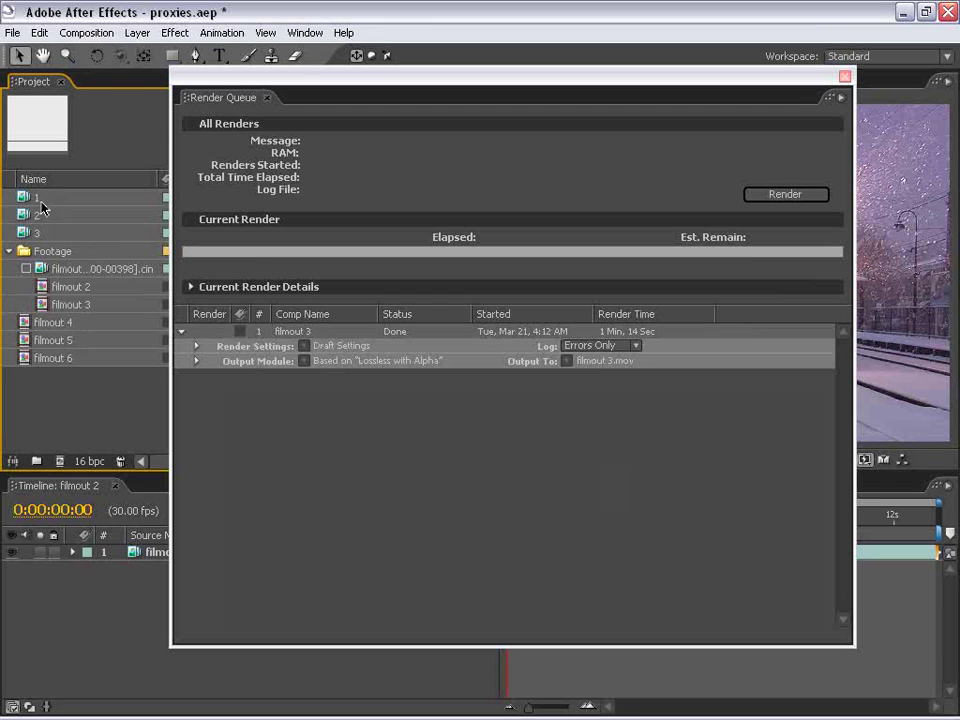
# Create a movie proxy for Cineon sequence 1, and delete its new render item from the Render Queue.
pyautogui.rightClick(42, 207)
pyautogui.moveTo(45, 208)
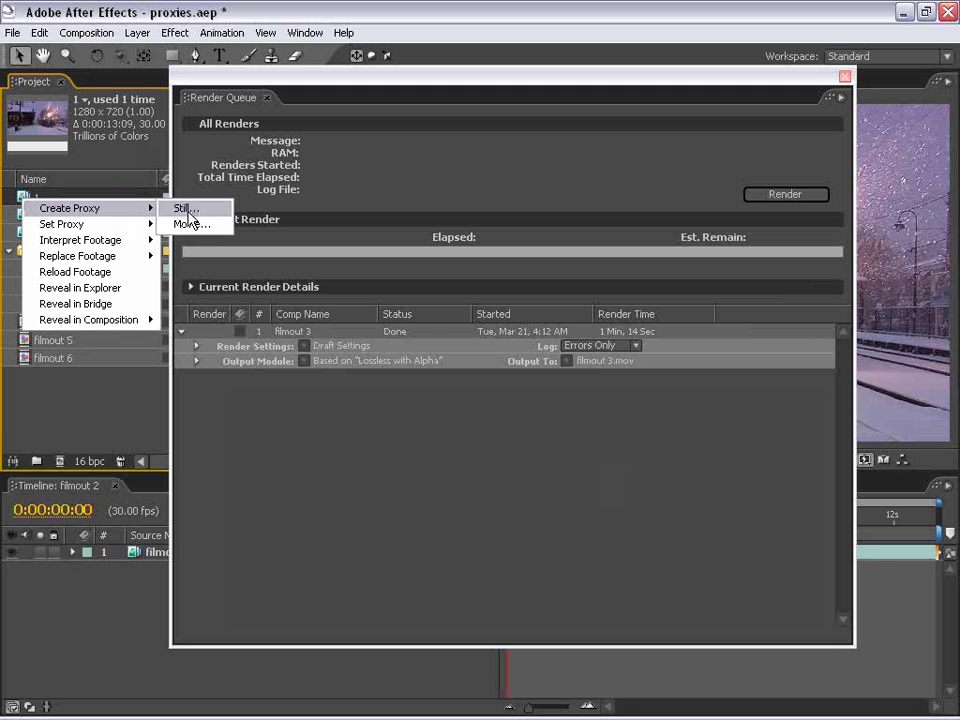
pyautogui.click(196, 224)
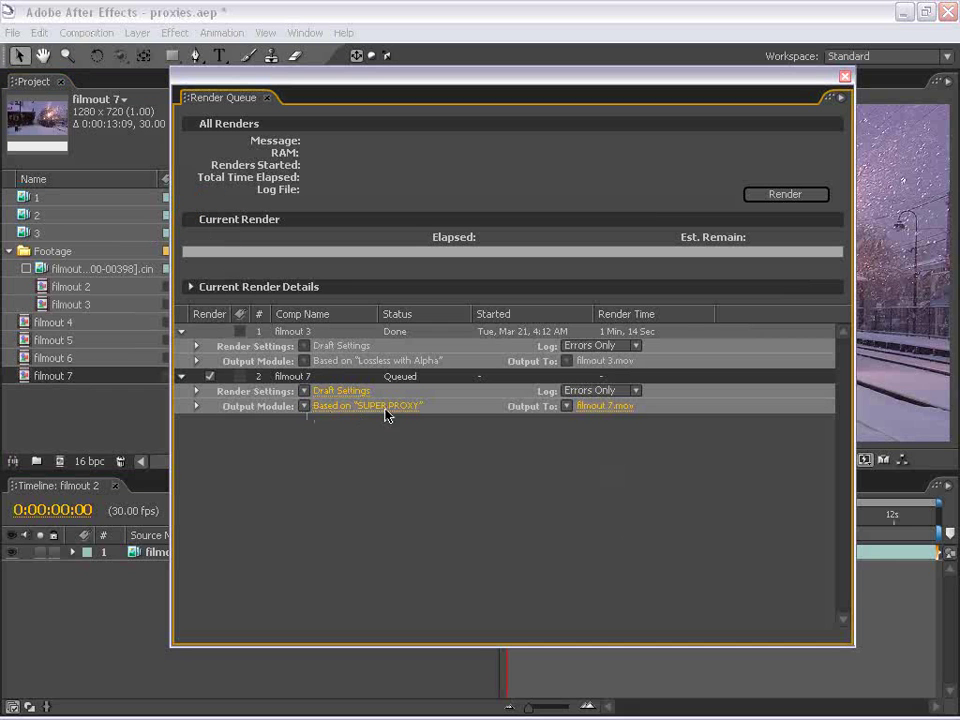
pyautogui.click(291, 379)
pyautogui.press('Delete')
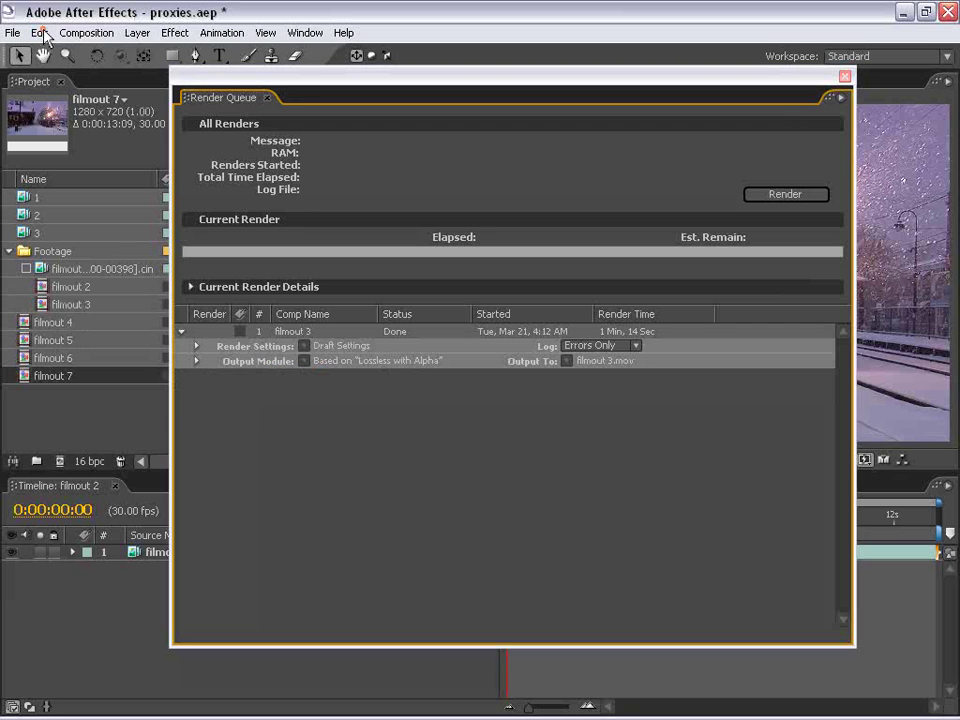
# Create a new output module template with the format set to QuickTime Movie and audio output enabled.
pyautogui.click(39, 32)
pyautogui.moveTo(122, 388)
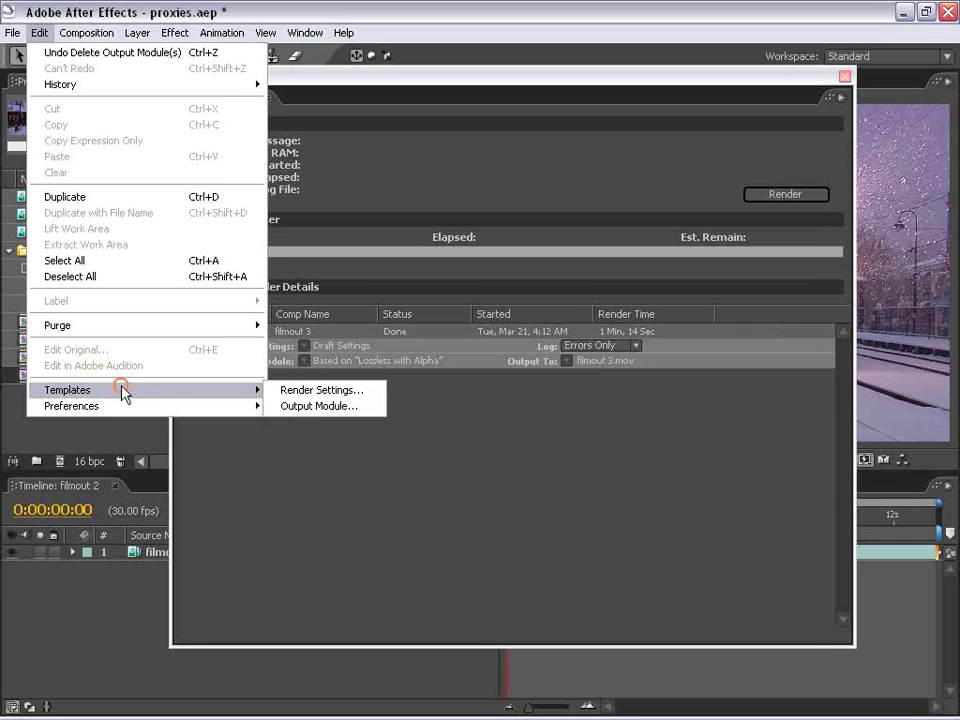
pyautogui.click(330, 412)
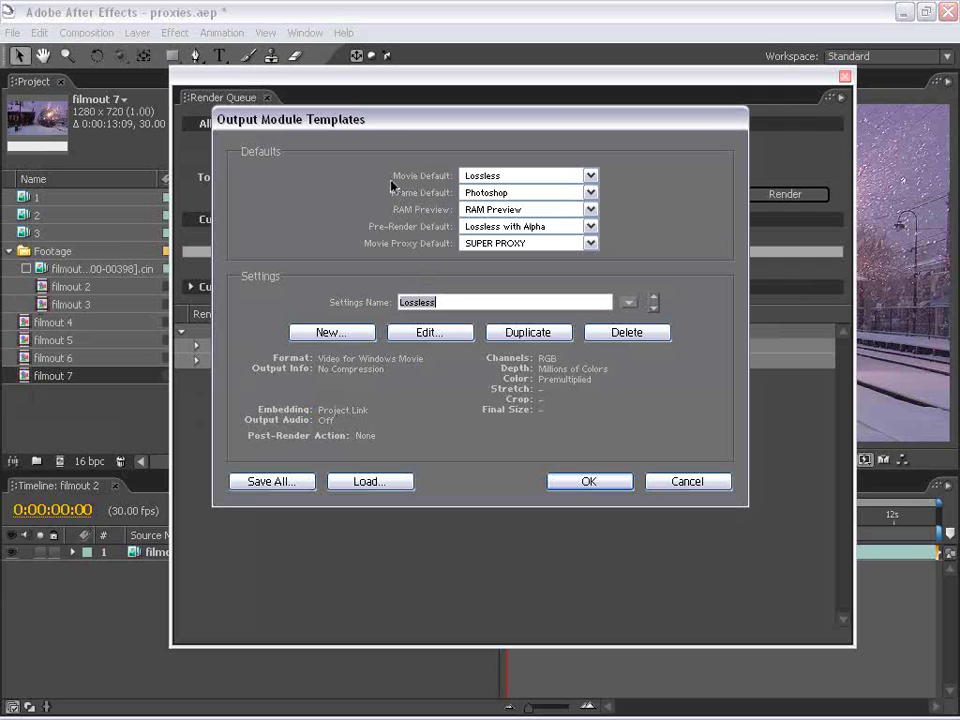
pyautogui.click(482, 176)
pyautogui.click(482, 179)
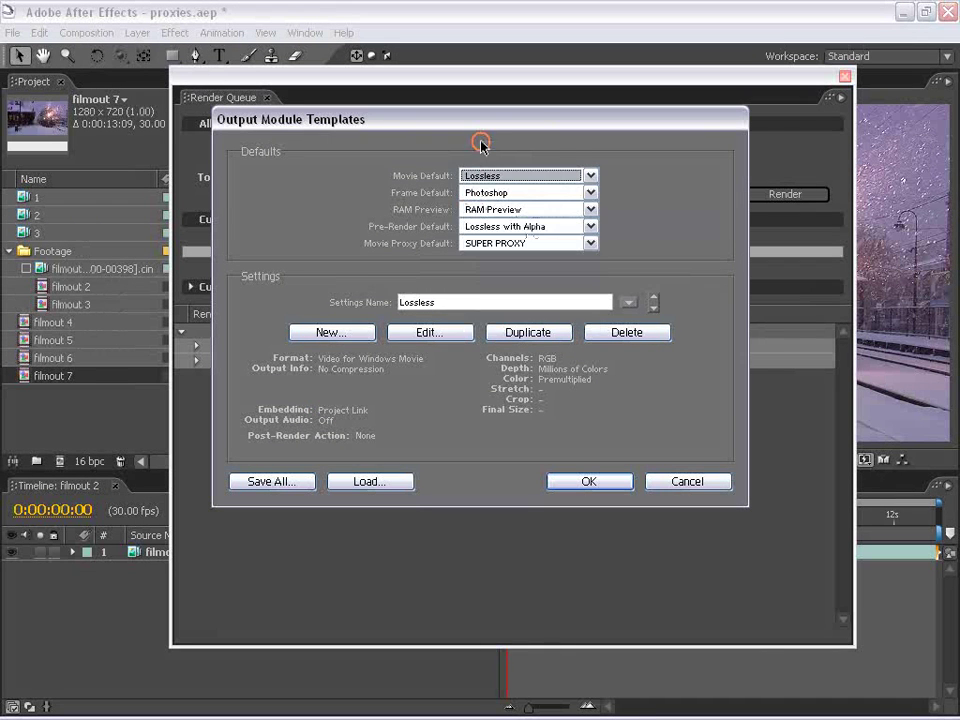
pyautogui.click(333, 333)
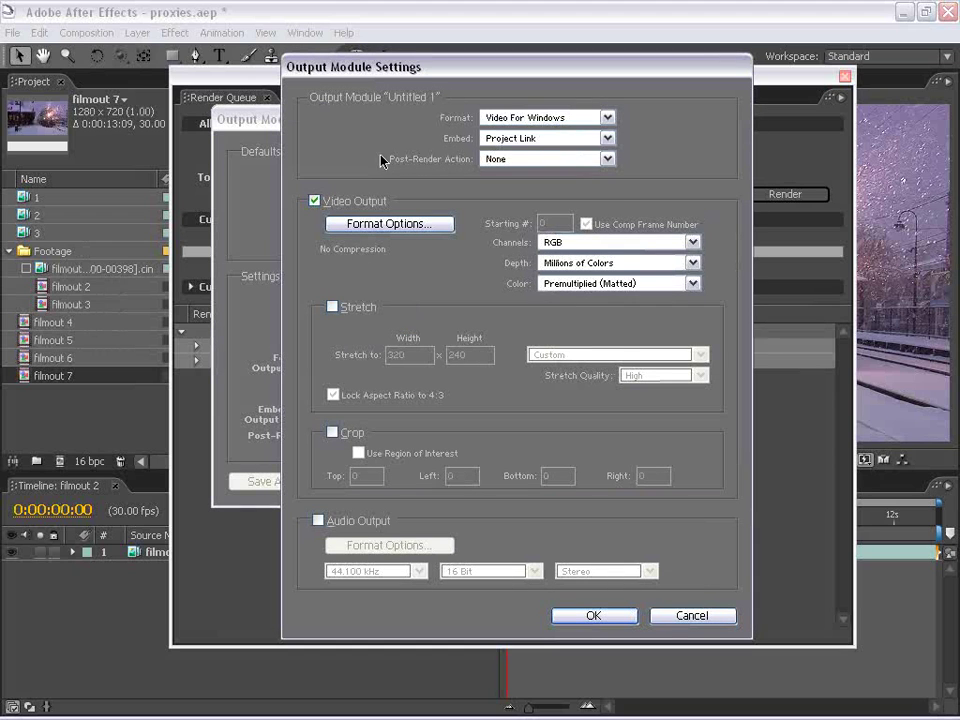
pyautogui.click(545, 117)
pyautogui.click(537, 336)
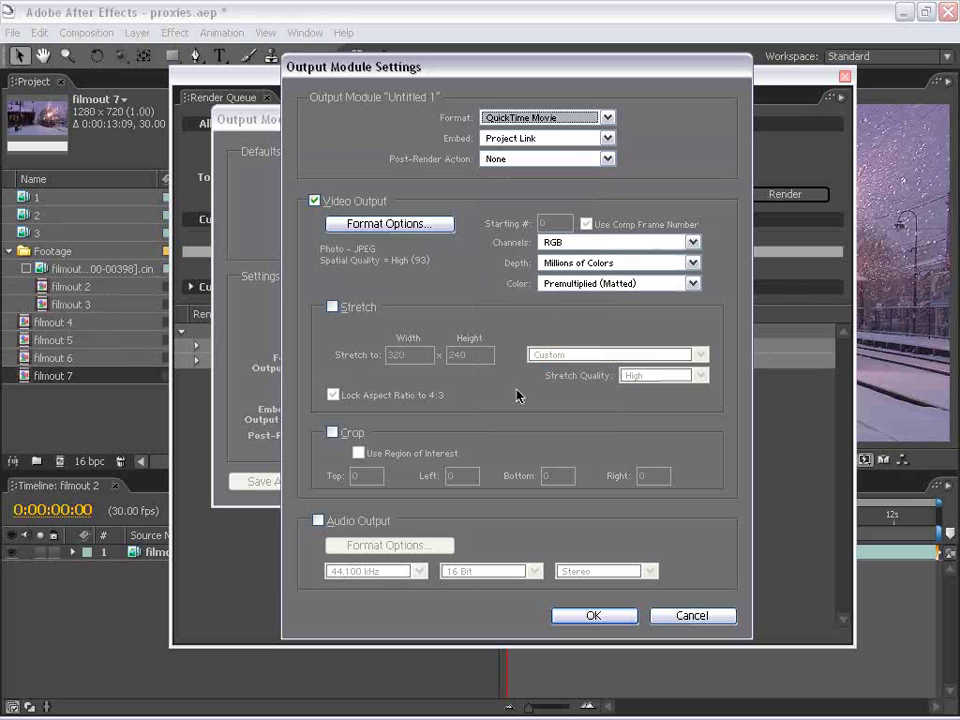
pyautogui.click(318, 521)
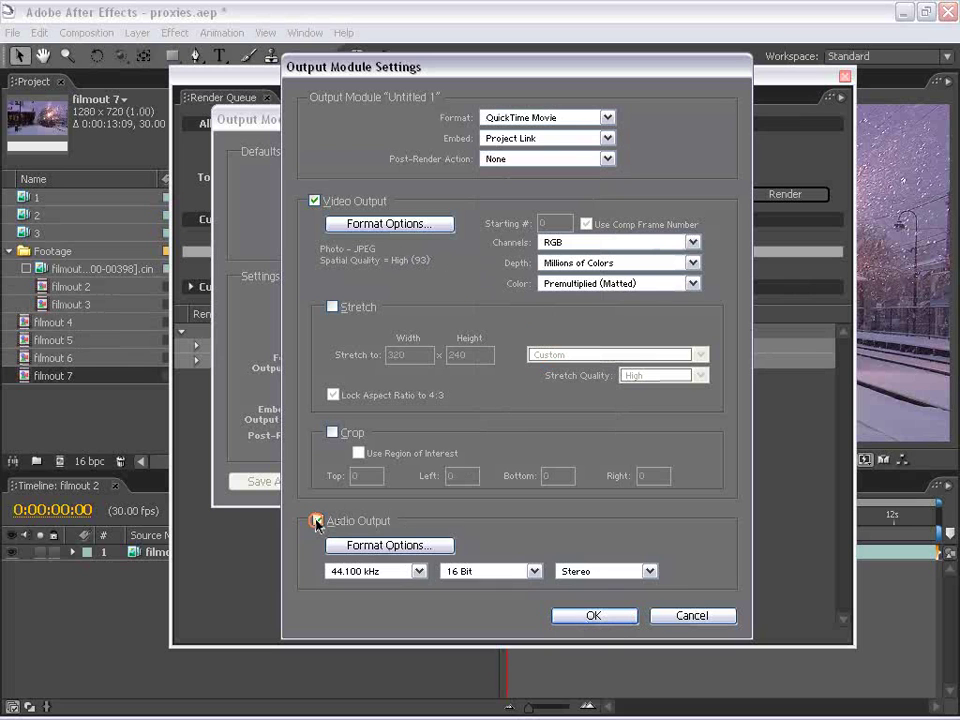
pyautogui.click(594, 616)
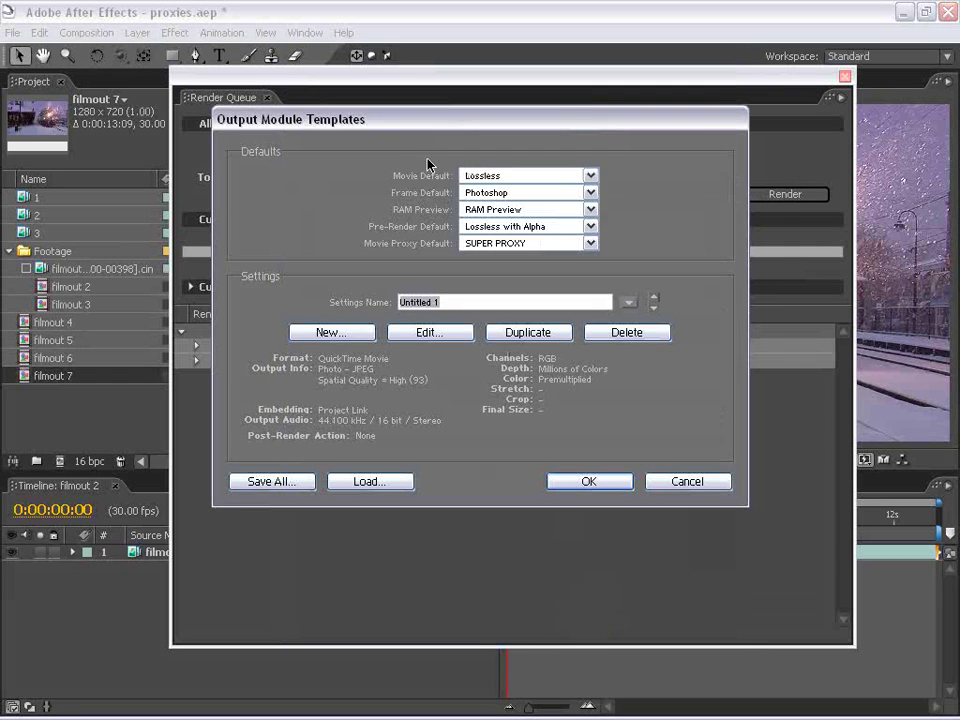
# Make the new output module template the Movie default and name it QUICKTIME JPG.
pyautogui.click(522, 176)
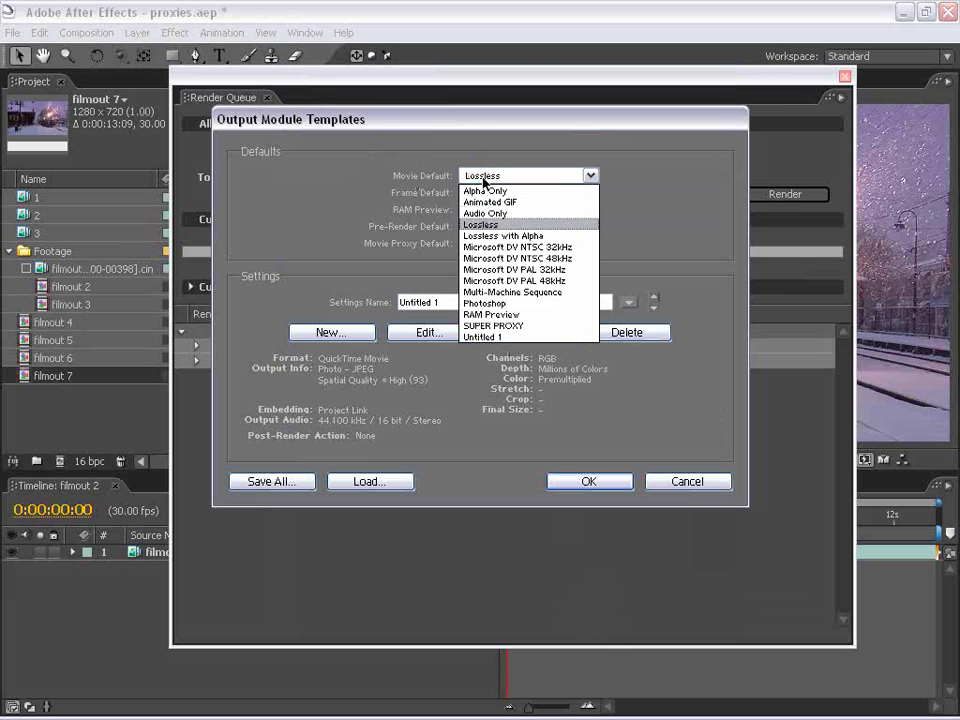
pyautogui.click(489, 337)
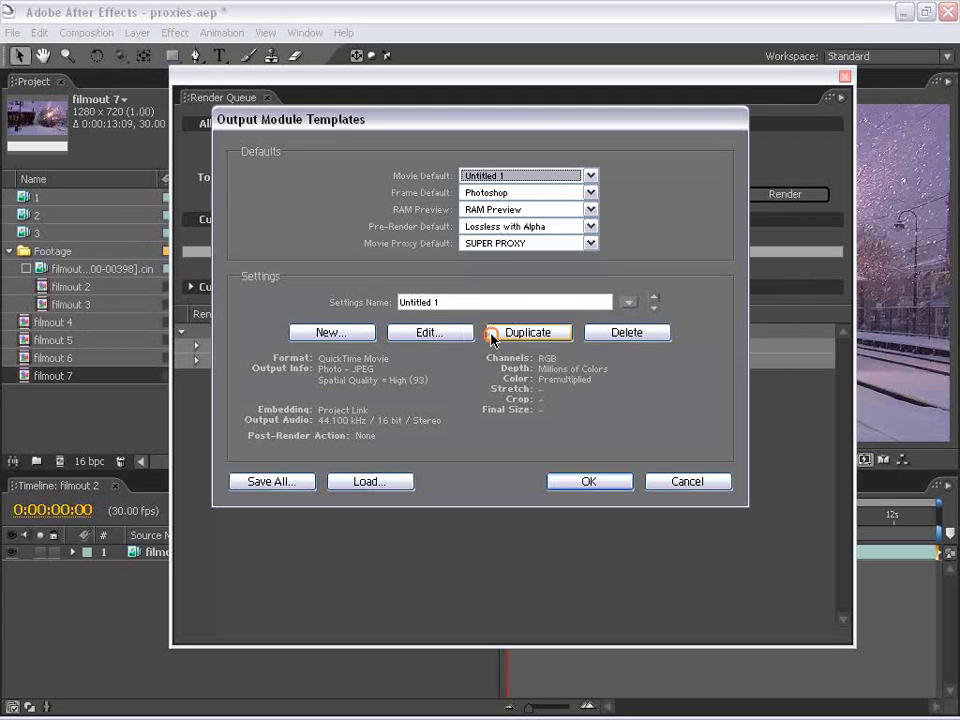
pyautogui.moveTo(461, 302); pyautogui.dragTo(348, 290)
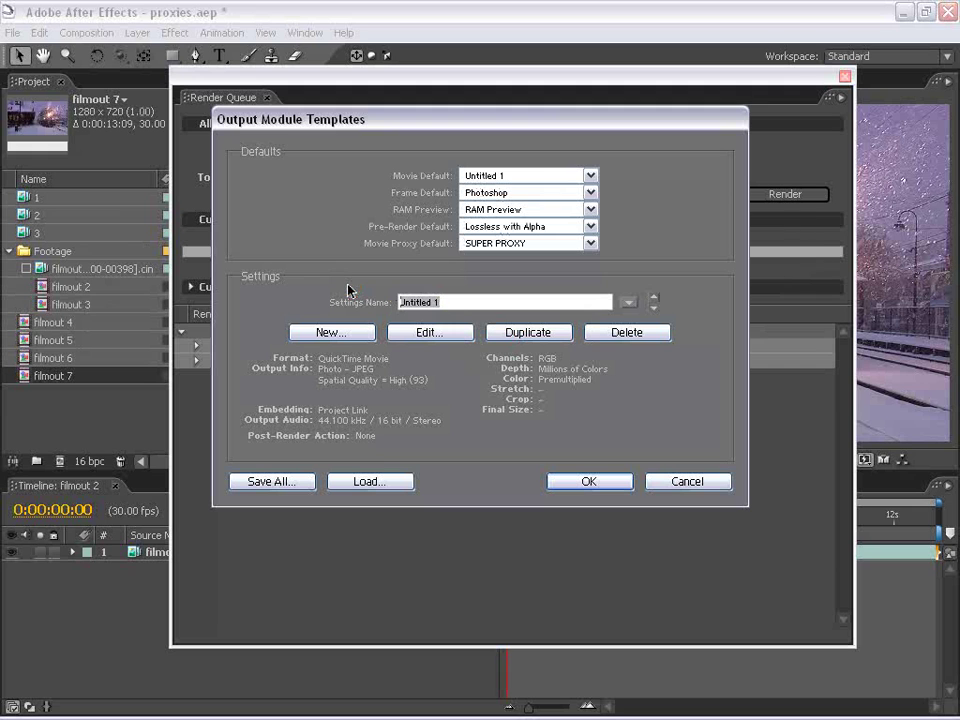
pyautogui.write('QUIC')
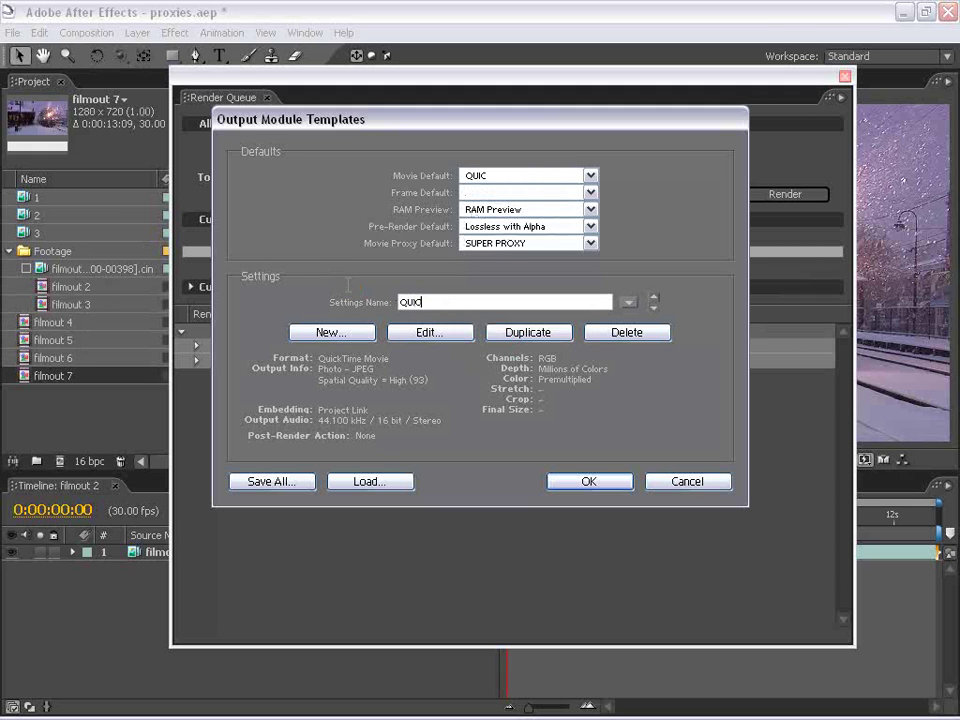
pyautogui.write('KTIME')
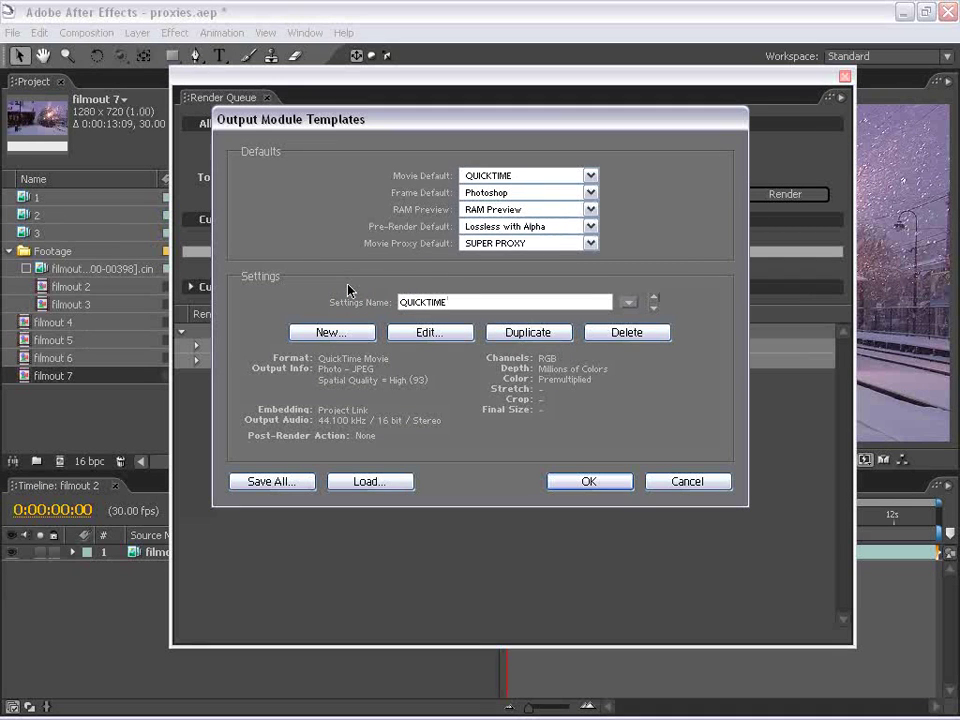
pyautogui.write(' JPG')
pyautogui.click(579, 484)
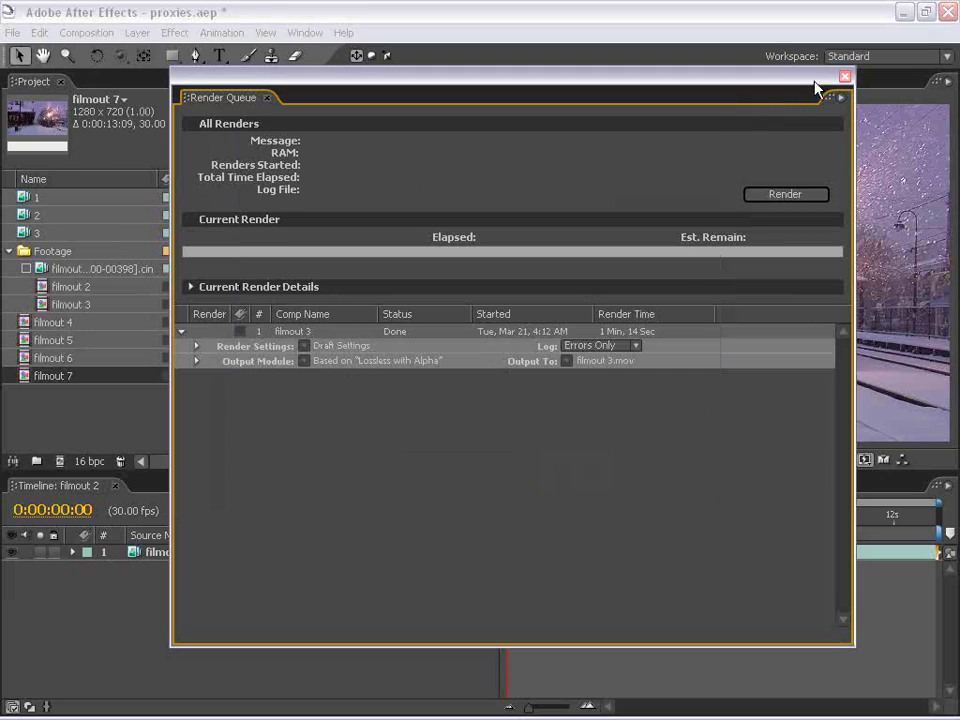
# Close the Render Queue window and add the filmout 2 composition to the render queue.
pyautogui.click(844, 77)
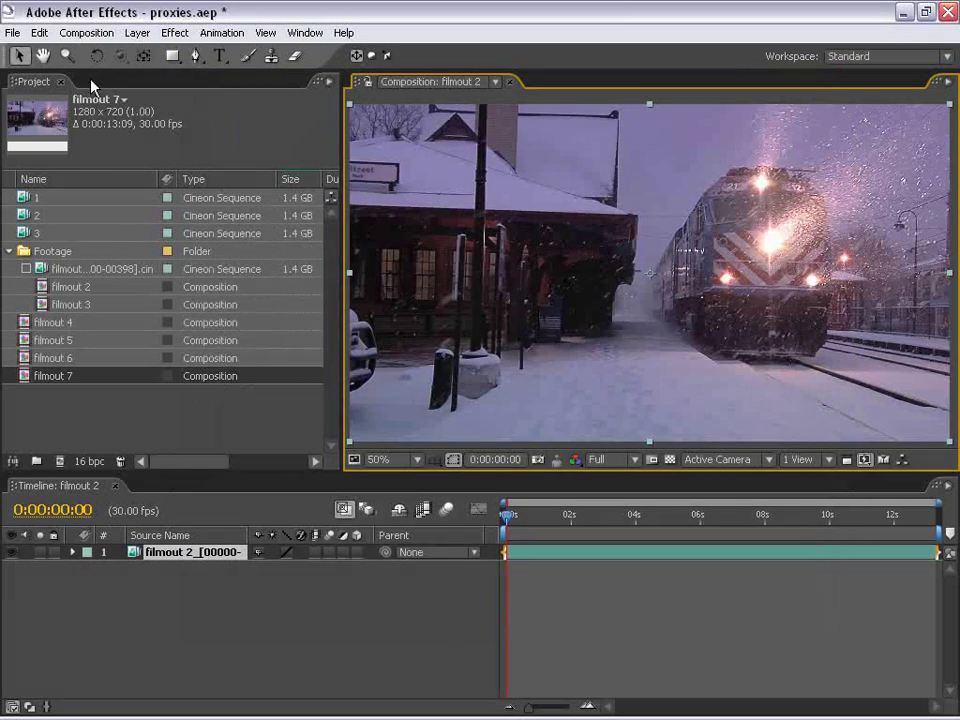
pyautogui.click(86, 34)
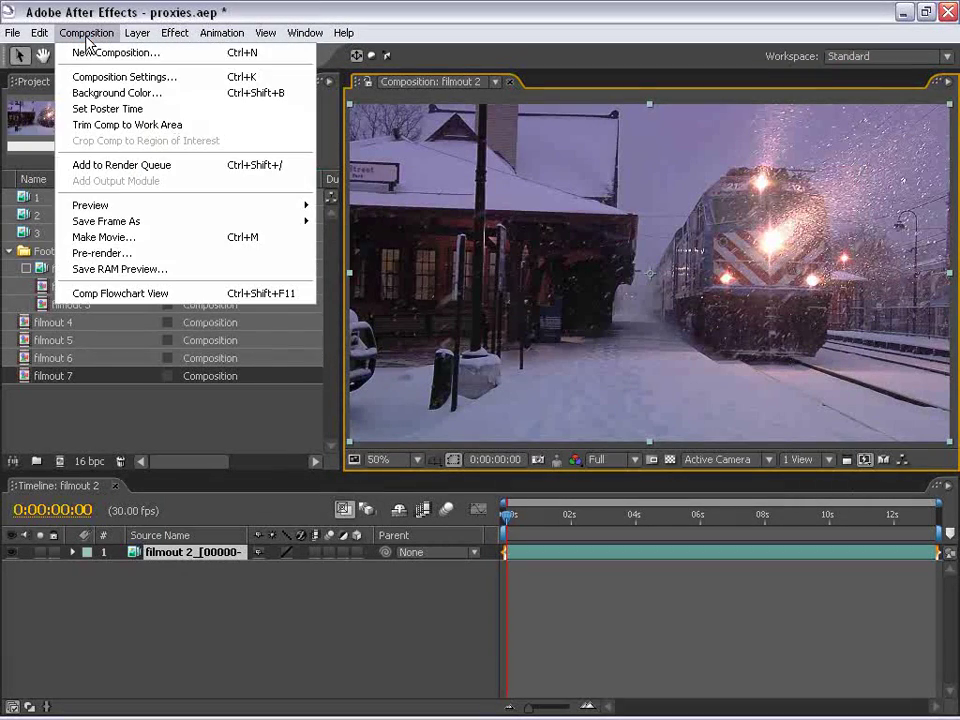
pyautogui.click(131, 168)
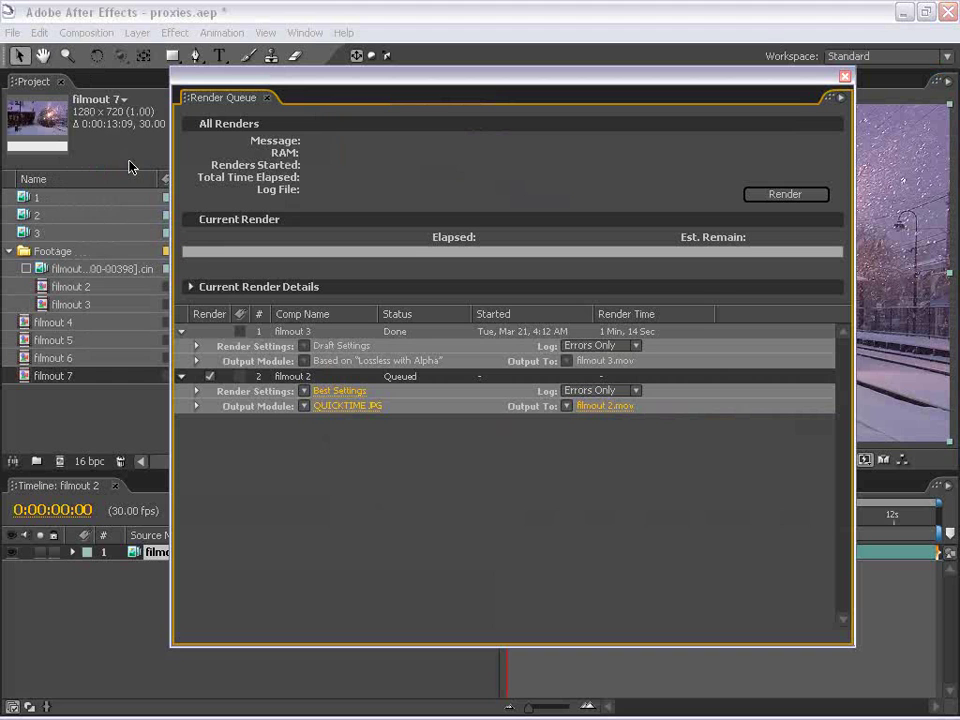
# Inspect the output module settings of the filmout 2 render item and its available formats, leaving the settings unchanged.
pyautogui.click(340, 406)
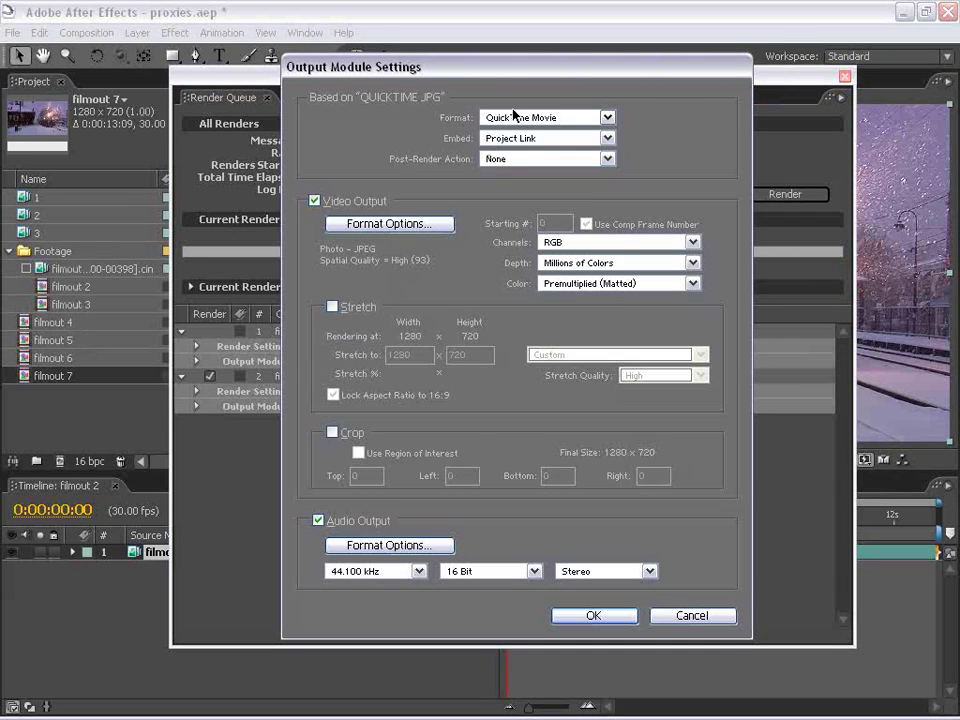
pyautogui.click(520, 118)
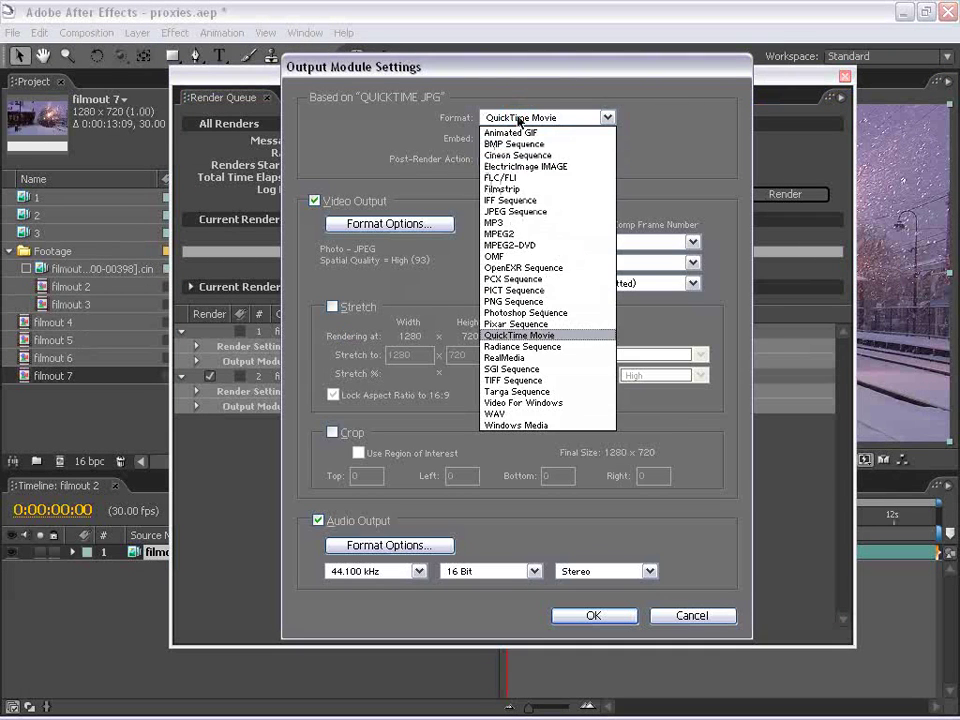
pyautogui.click(677, 617)
pyautogui.click(677, 617)
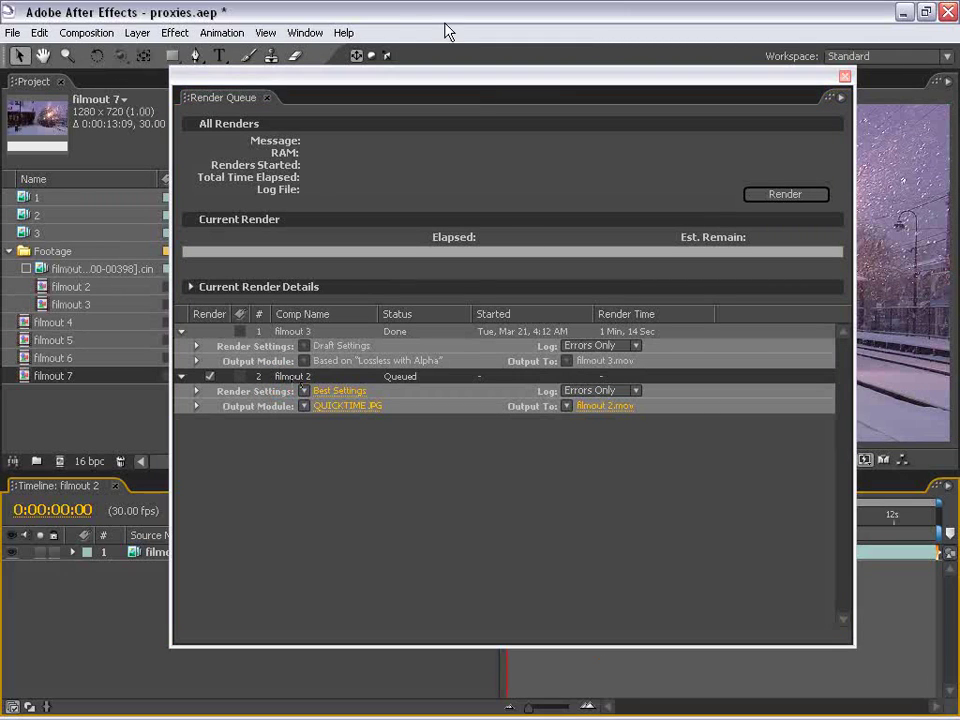
# Shift the Render Queue window slightly and duplicate the filmout 2 render item.
pyautogui.moveTo(516, 81); pyautogui.dragTo(551, 72)
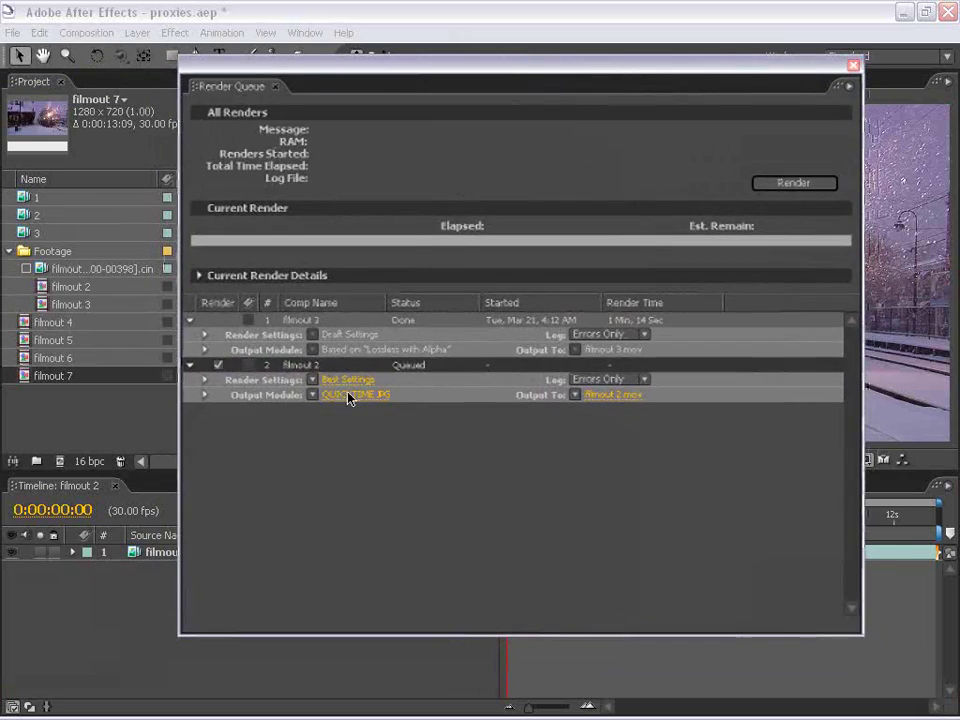
pyautogui.click(293, 369)
pyautogui.hotkey('ctrl', 'd')
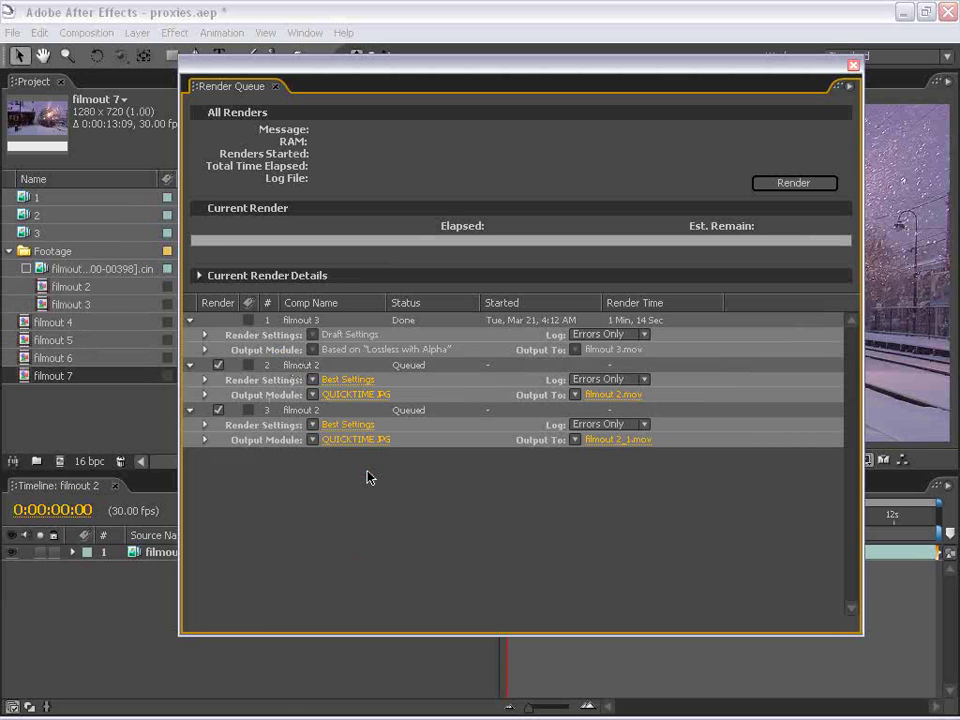
# Delete both queued filmout 2 items from the render queue.
pyautogui.click(284, 412)
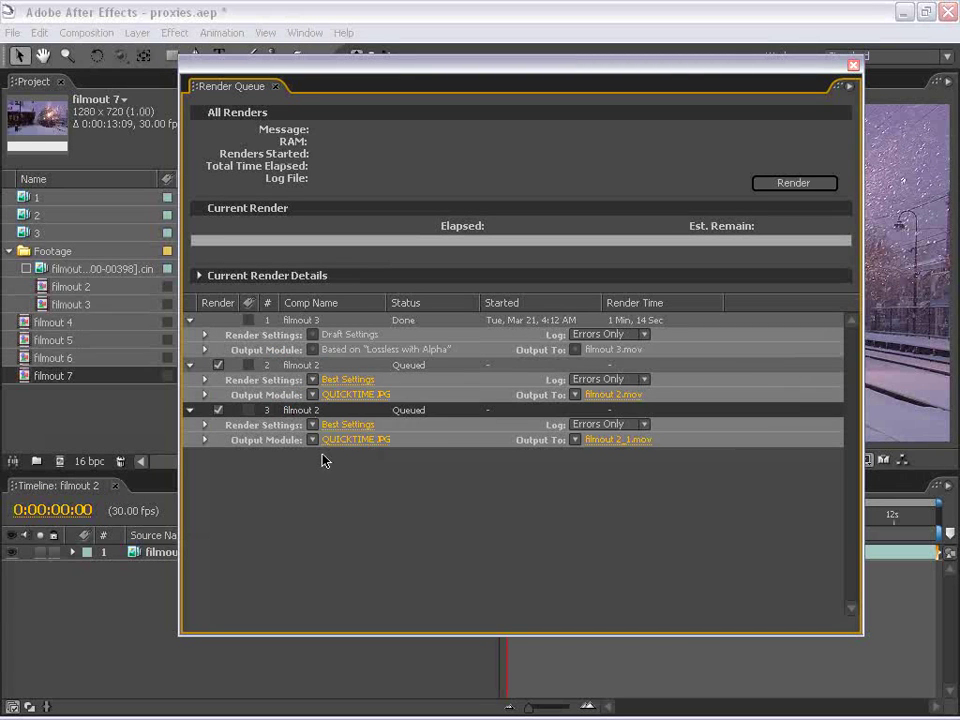
pyautogui.click(300, 365)
pyautogui.keyDown('shift'); pyautogui.click(302, 410); pyautogui.keyUp('shift')
pyautogui.press('Delete')
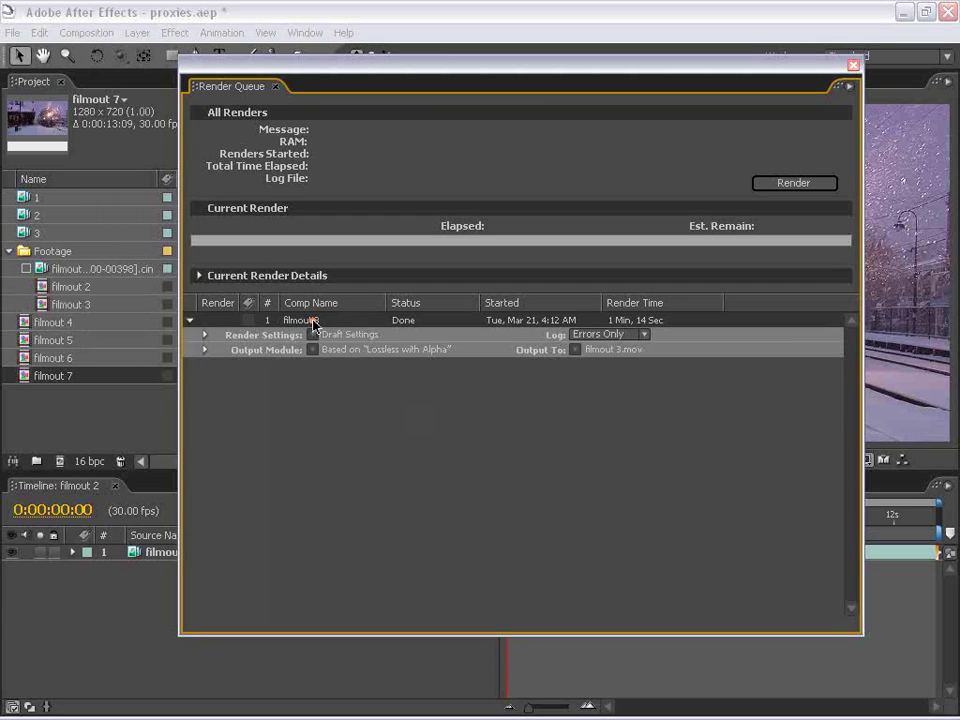
# Inspect the render settings and custom time span on a temporary duplicate of the filmout 3 render item, removing the duplicate.
pyautogui.hotkey('ctrl', 'd')
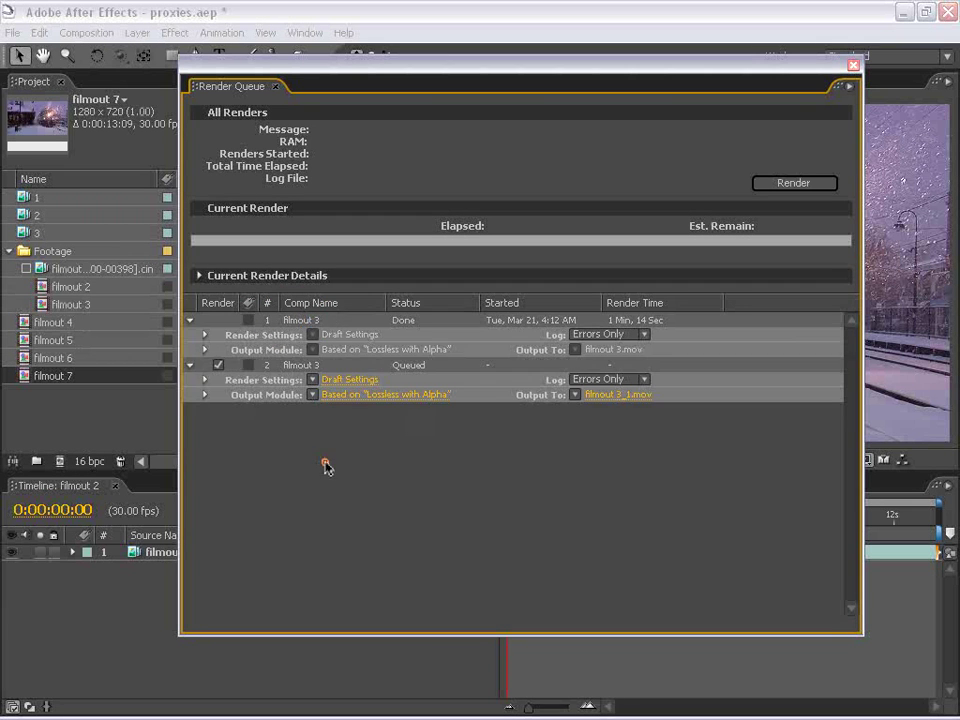
pyautogui.click(330, 380)
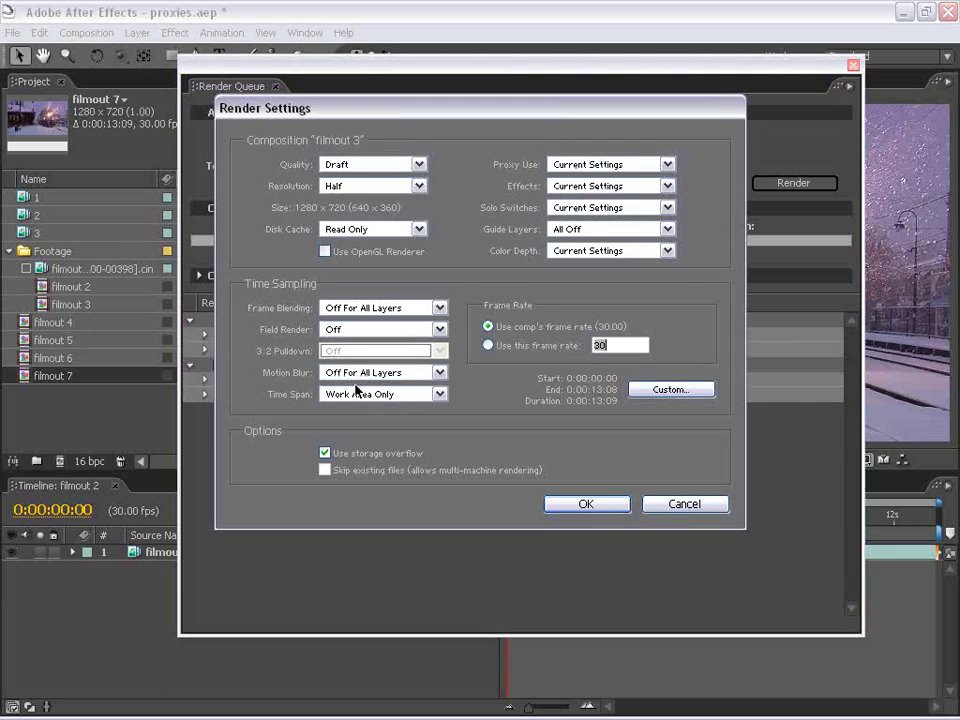
pyautogui.click(665, 389)
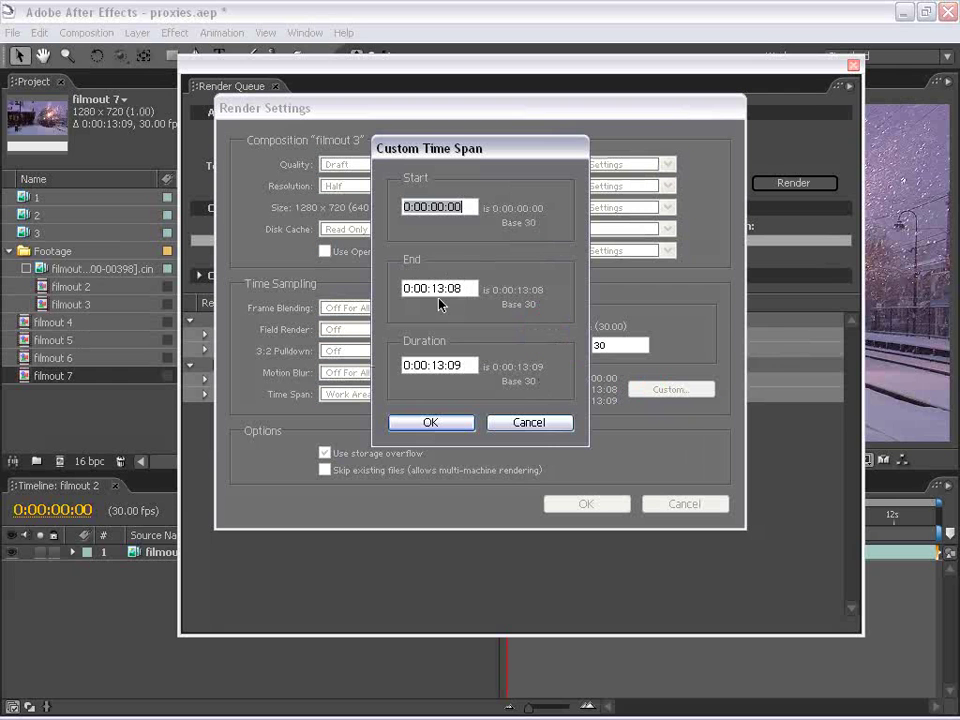
pyautogui.click(529, 422)
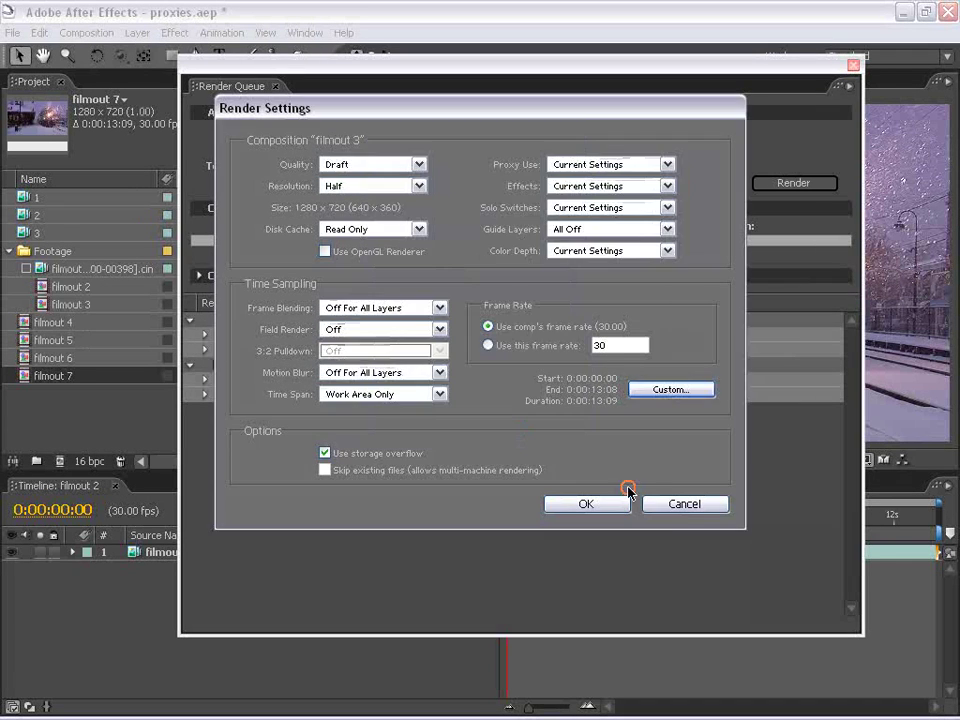
pyautogui.click(682, 505)
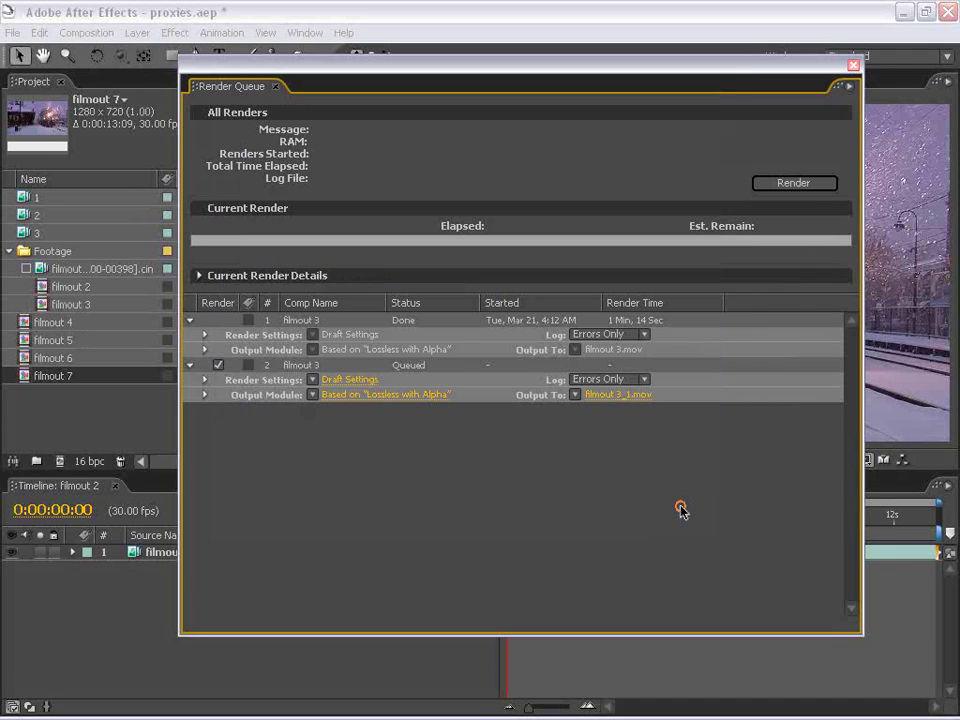
pyautogui.click(287, 366)
pyautogui.press('Delete')
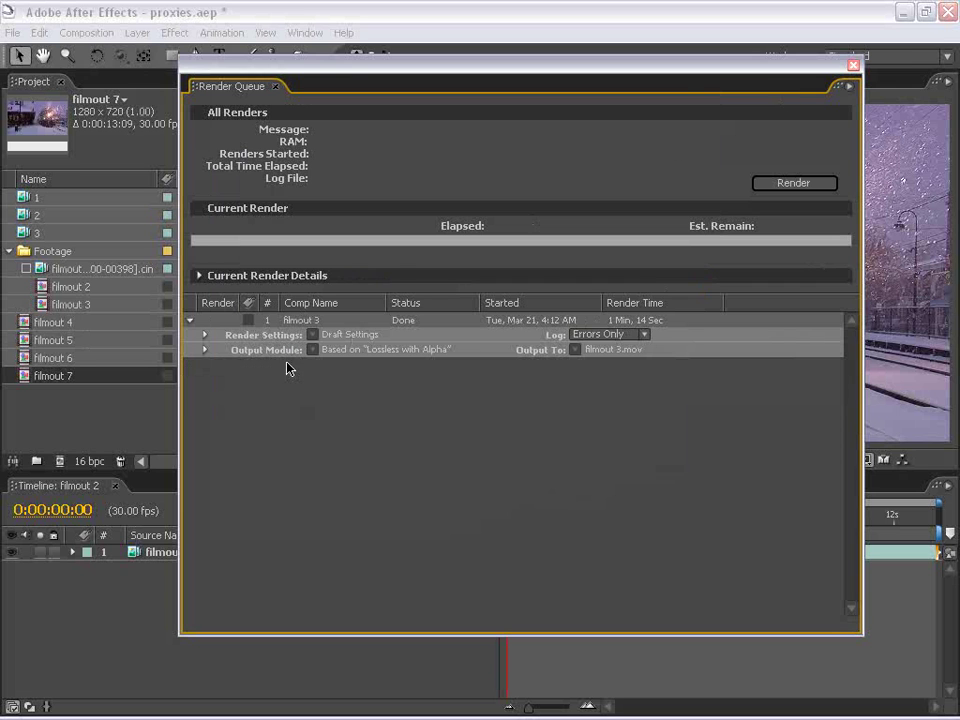
# Close the Render Queue window and set the filmout 2 composition's preview resolution to Half.
pyautogui.click(853, 66)
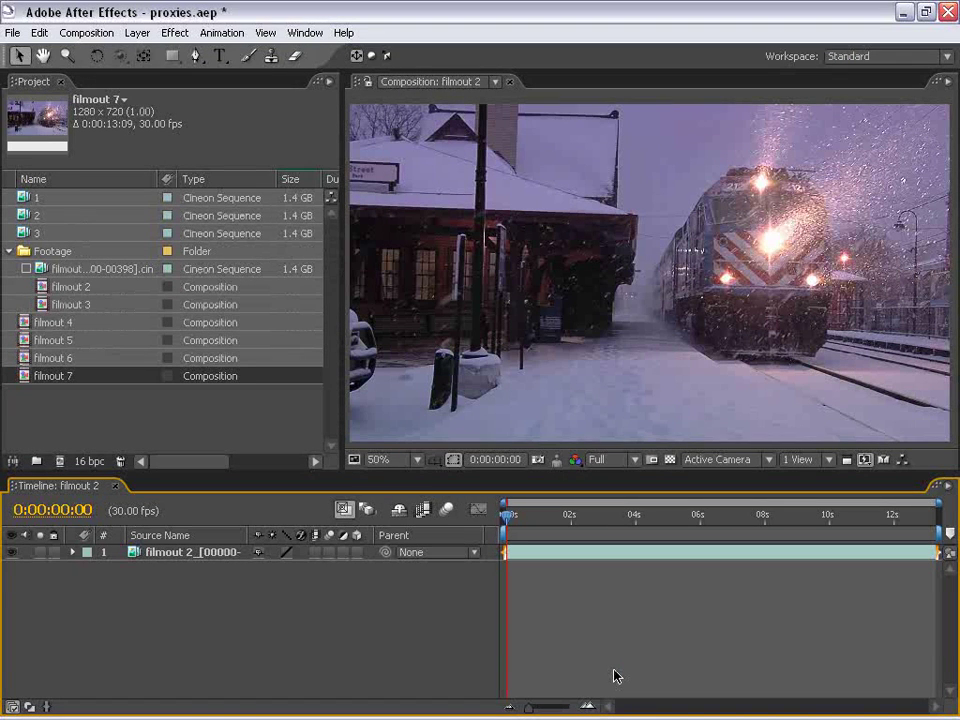
pyautogui.click(96, 269)
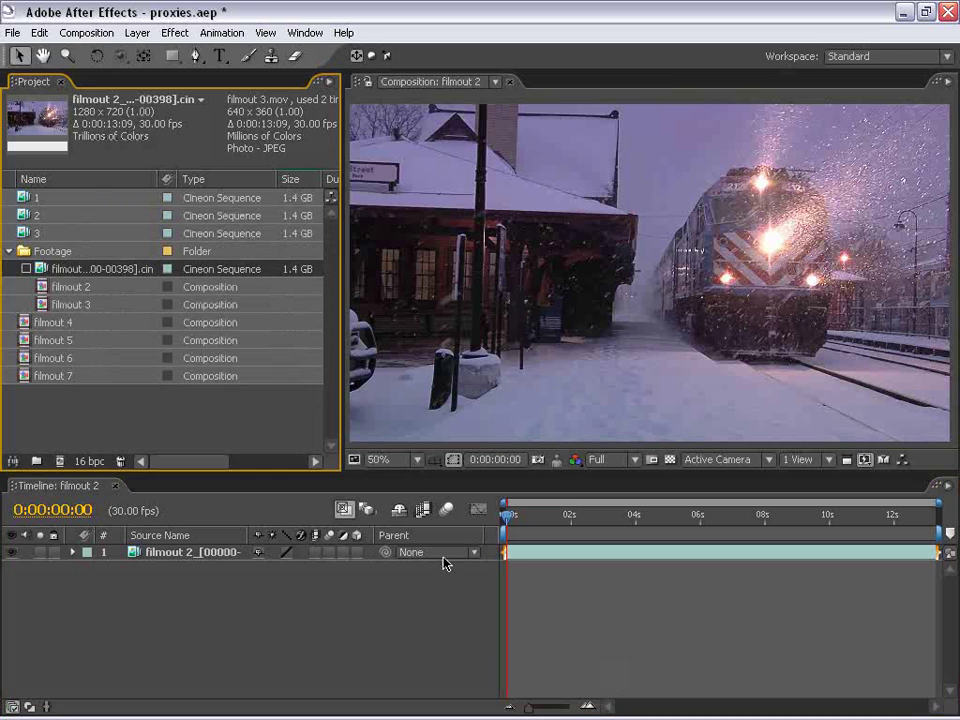
pyautogui.click(416, 482)
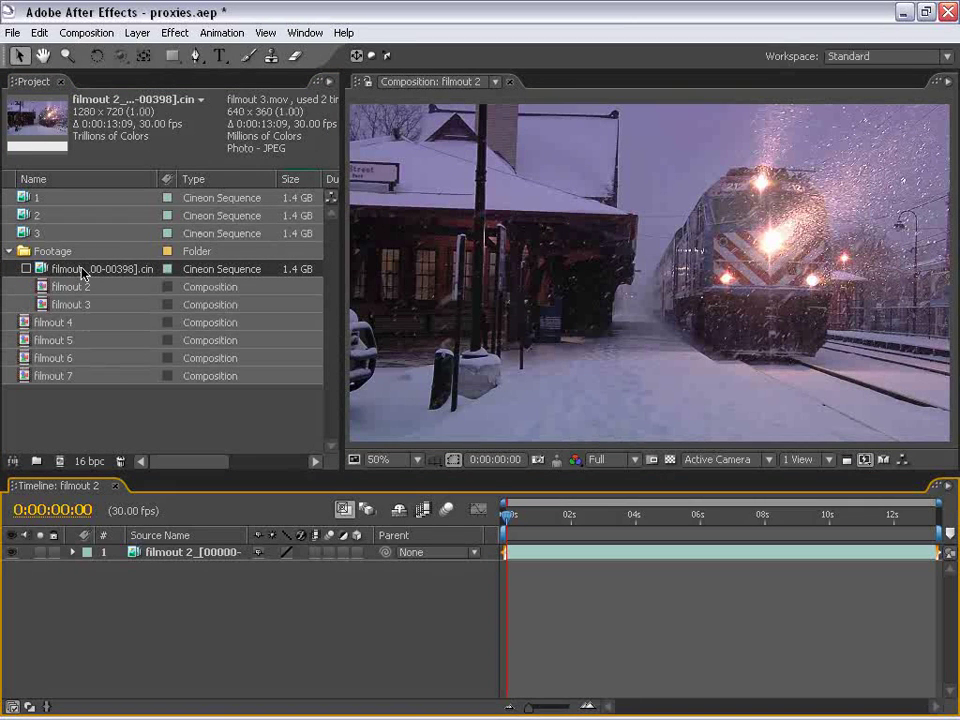
pyautogui.click(606, 460)
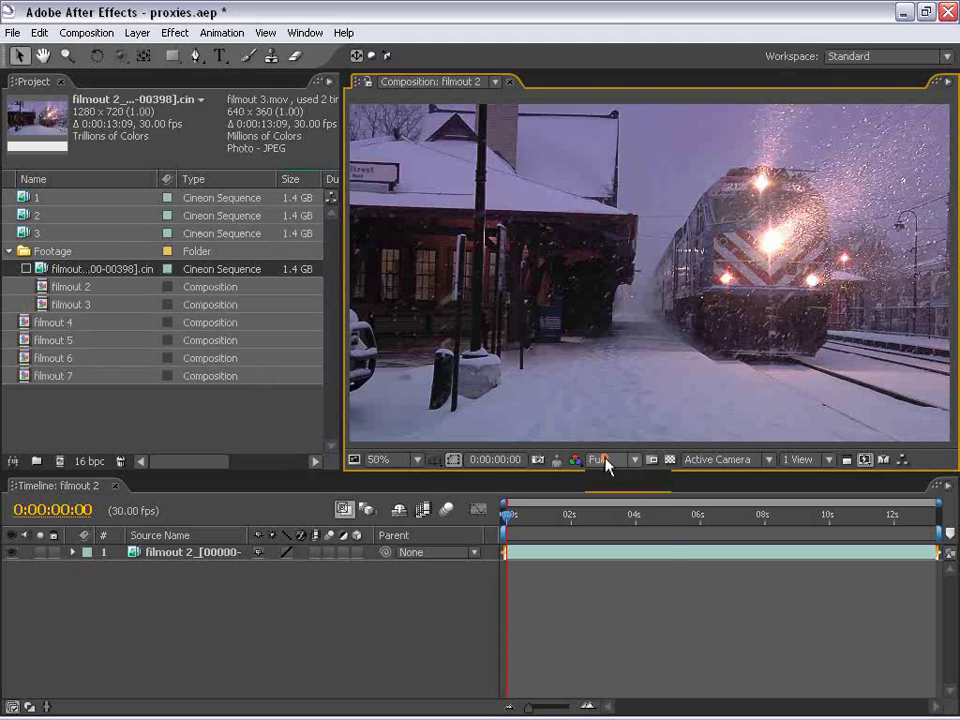
pyautogui.click(606, 493)
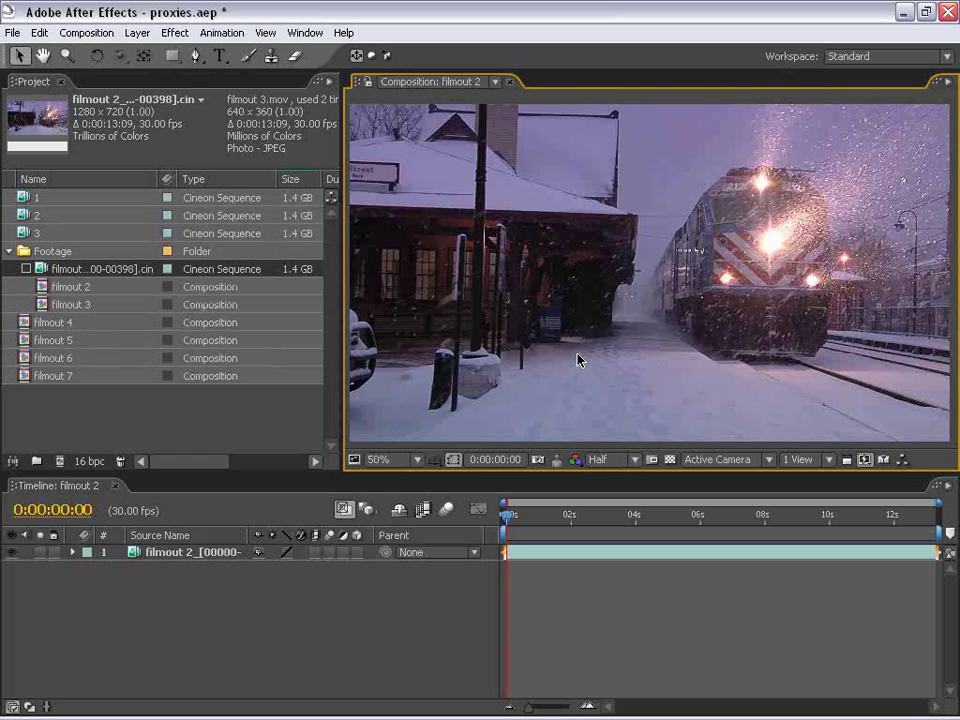
# Enable the Cineon sequence's proxy and scrub through the filmout 2 timeline with Adaptive Resolution fast previews, returning to the start.
pyautogui.click(26, 270)
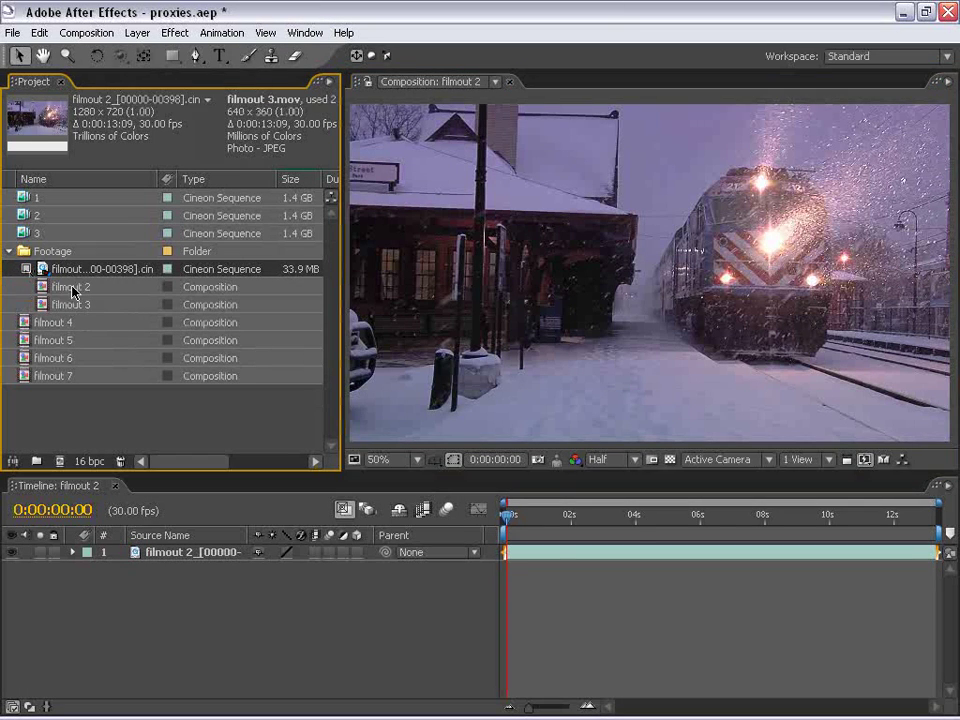
pyautogui.moveTo(521, 518); pyautogui.dragTo(767, 561)
pyautogui.click(865, 460)
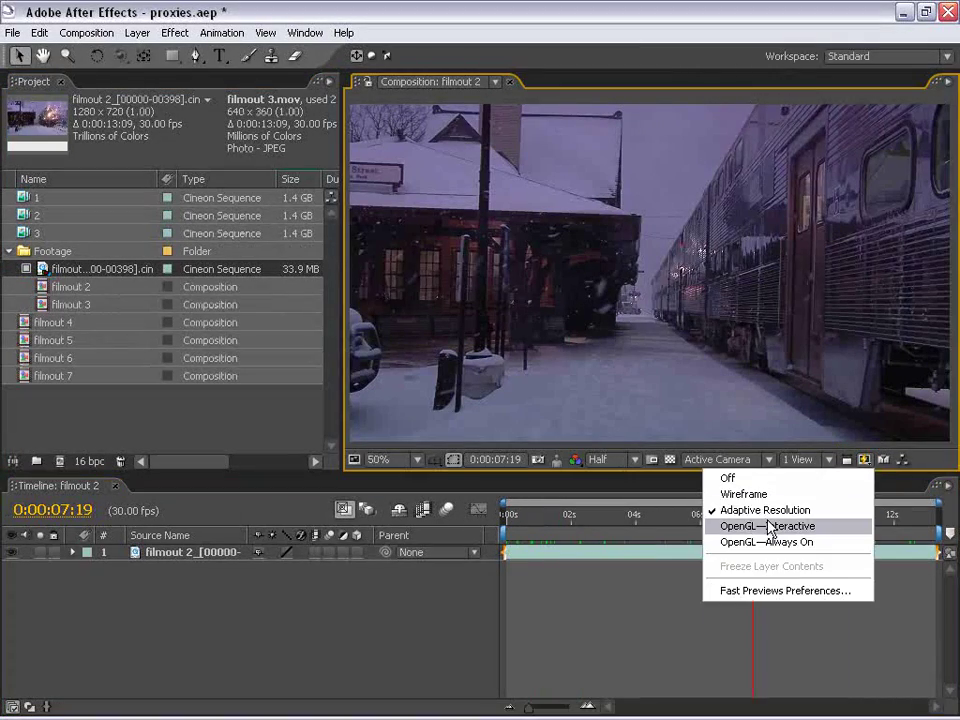
pyautogui.click(745, 511)
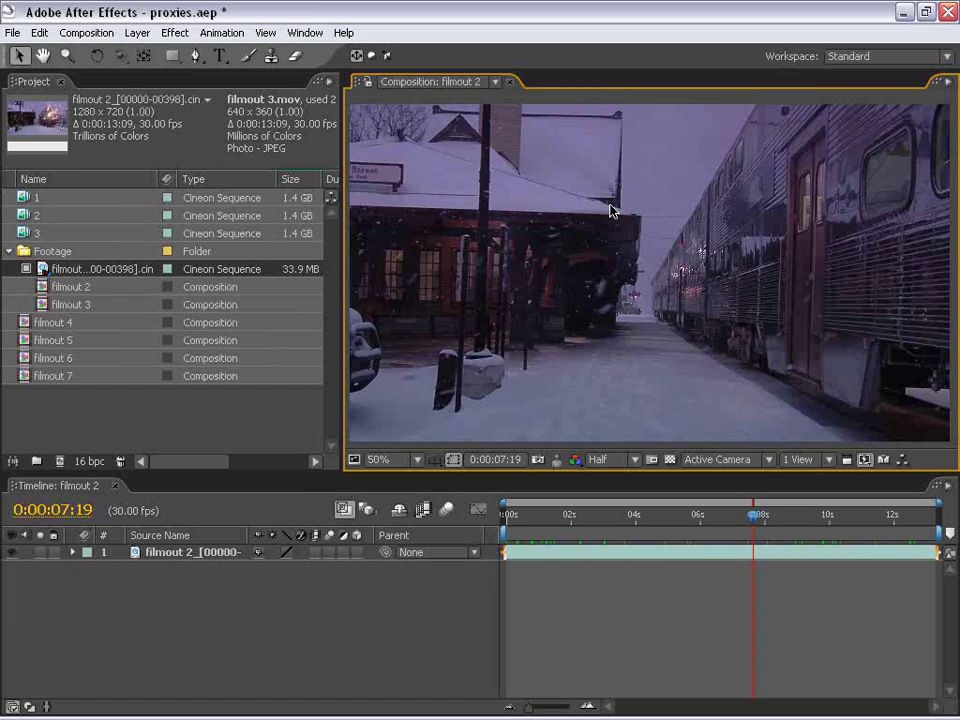
pyautogui.scroll(-2, 611, 208)
pyautogui.scroll(2, 611, 208)
pyautogui.moveTo(843, 537); pyautogui.dragTo(922, 530)
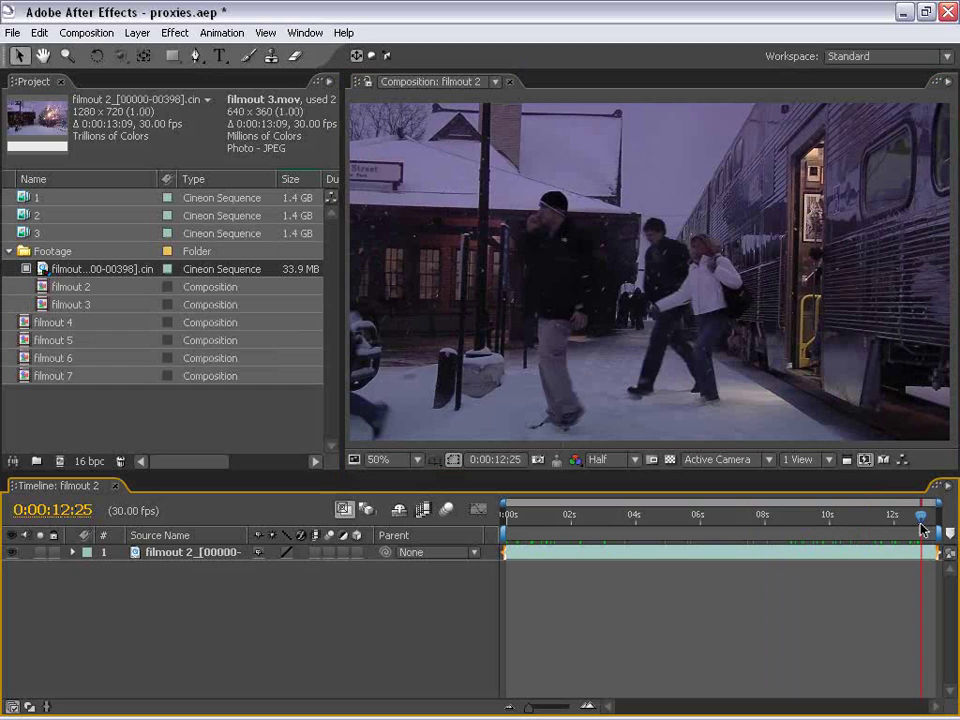
pyautogui.moveTo(922, 530); pyautogui.dragTo(497, 540)
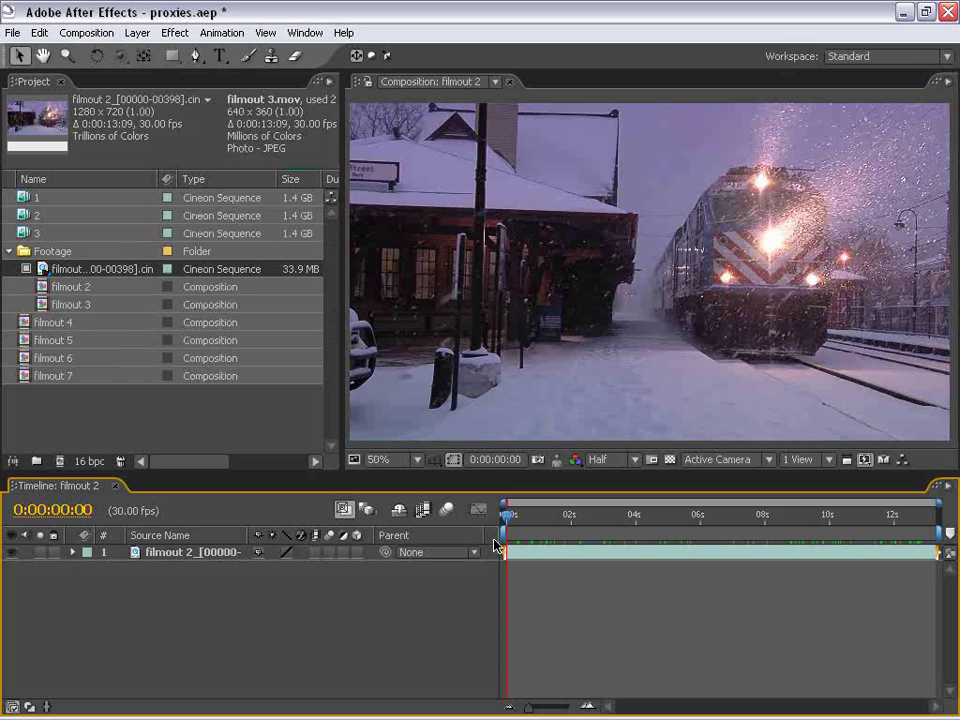
# Switch to the Motion Tracking workspace and start a motion track on the filmout 2 layer, enlarging the track point regions.
pyautogui.click(545, 556)
pyautogui.click(306, 32)
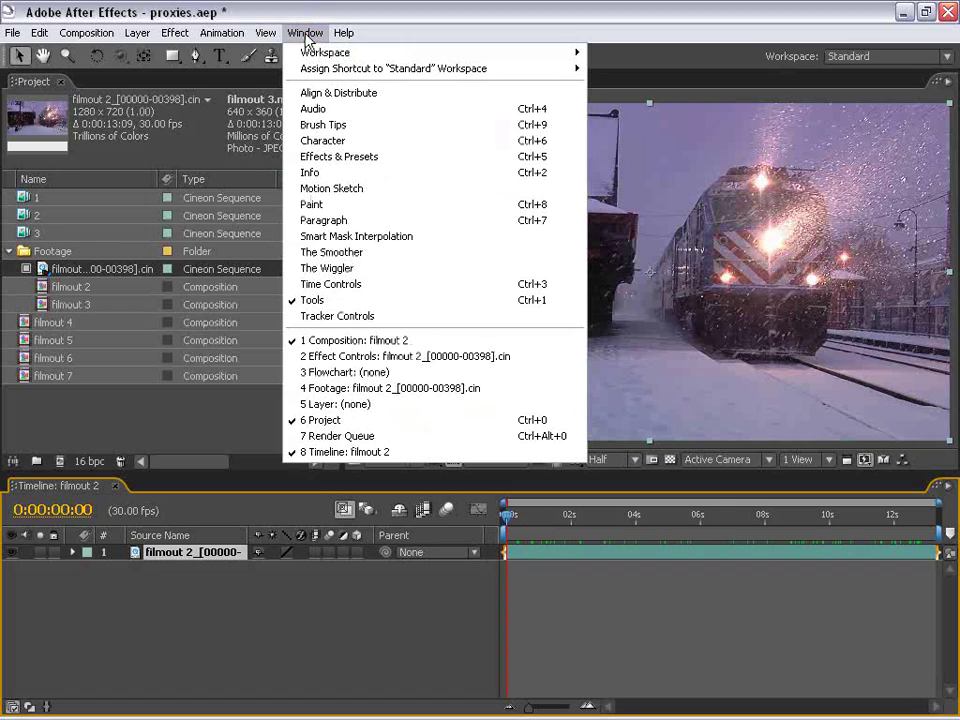
pyautogui.click(848, 56)
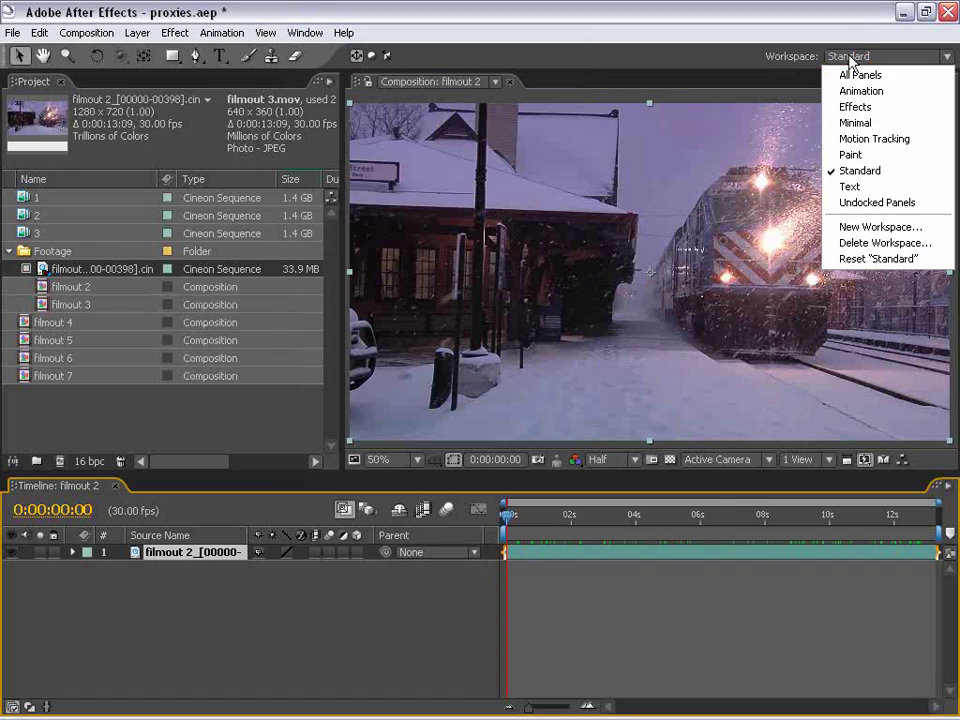
pyautogui.click(866, 139)
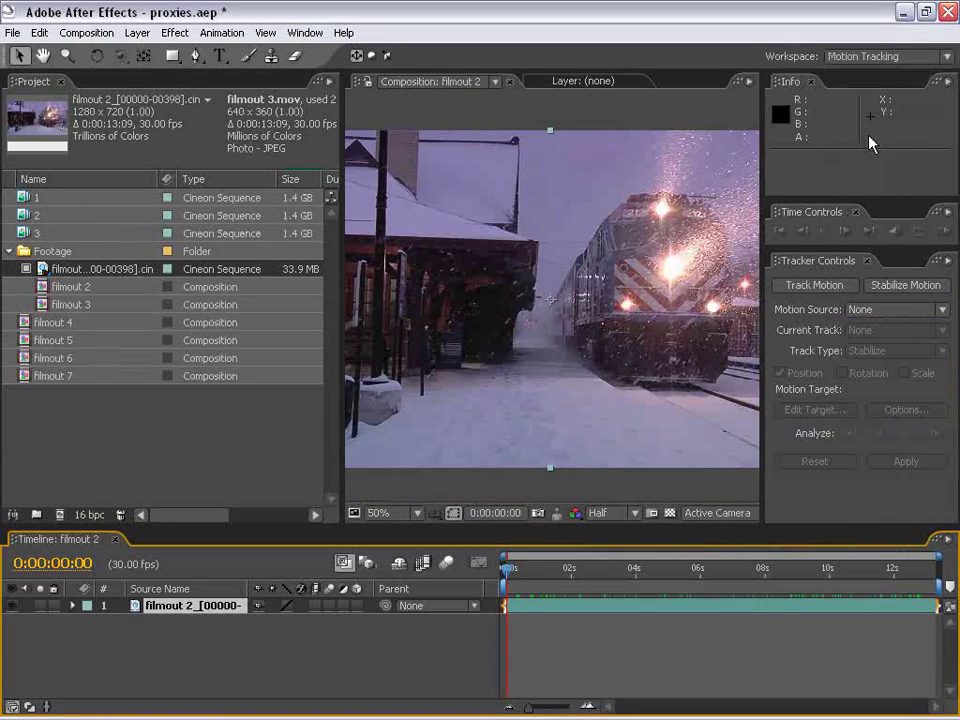
pyautogui.click(814, 285)
pyautogui.moveTo(558, 281); pyautogui.dragTo(586, 282)
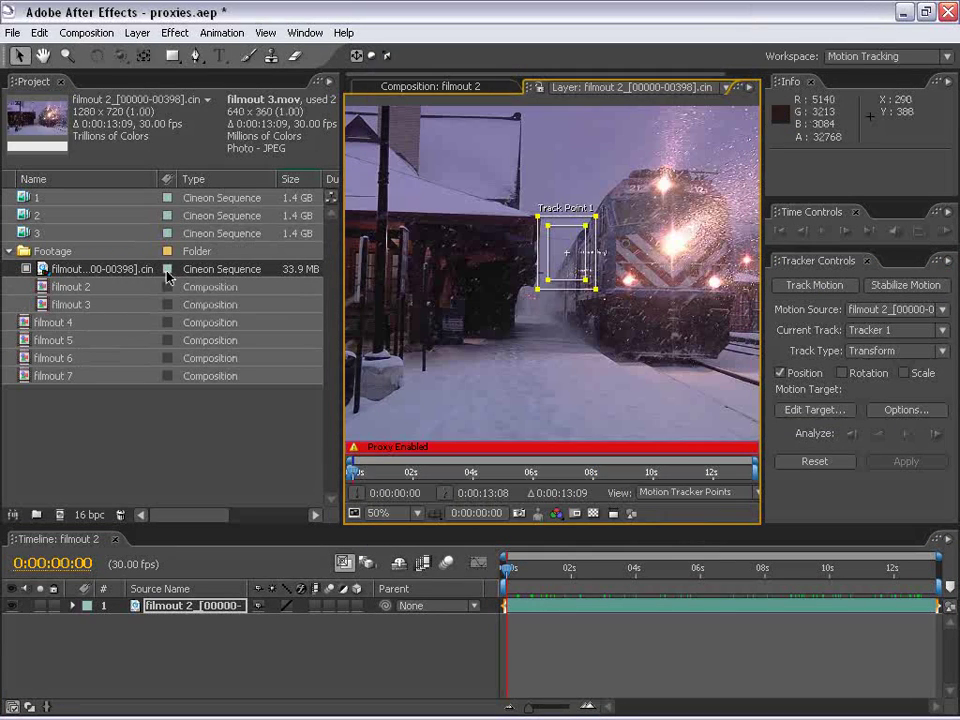
# Turn off the Cineon sequence's proxy and analyze the shrunken track point forward for a few frames at full footage quality.
pyautogui.click(26, 269)
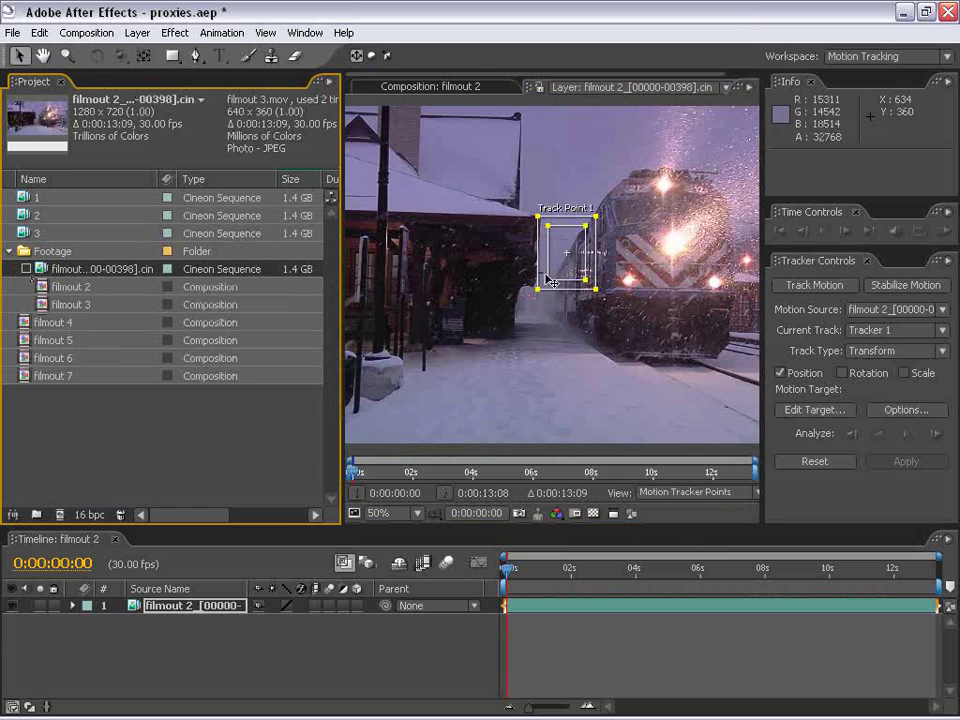
pyautogui.moveTo(585, 281); pyautogui.dragTo(580, 270)
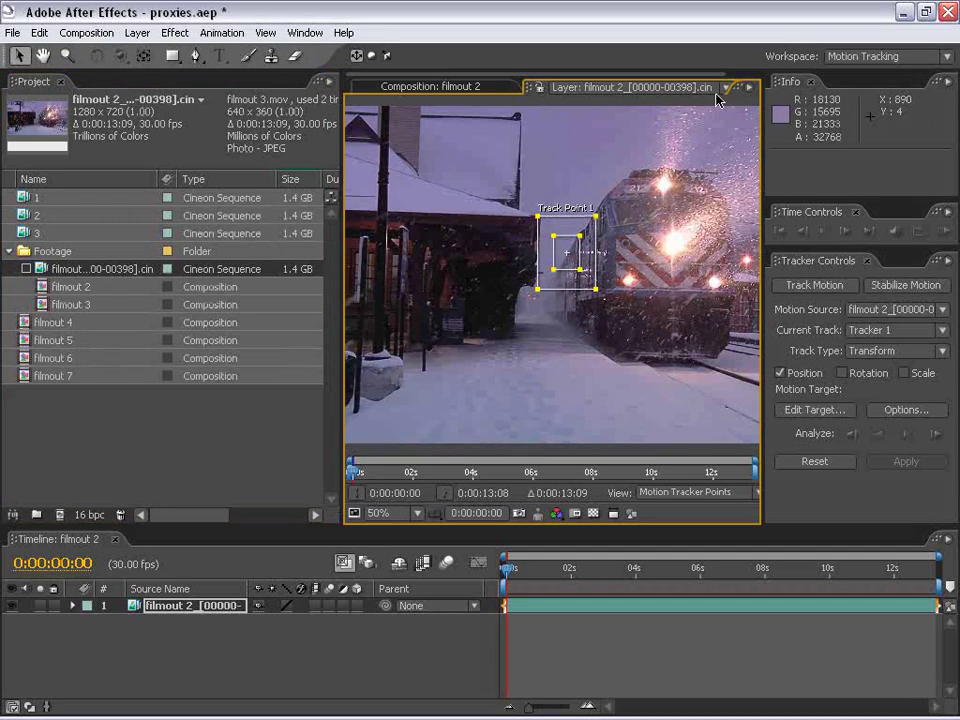
pyautogui.click(908, 435)
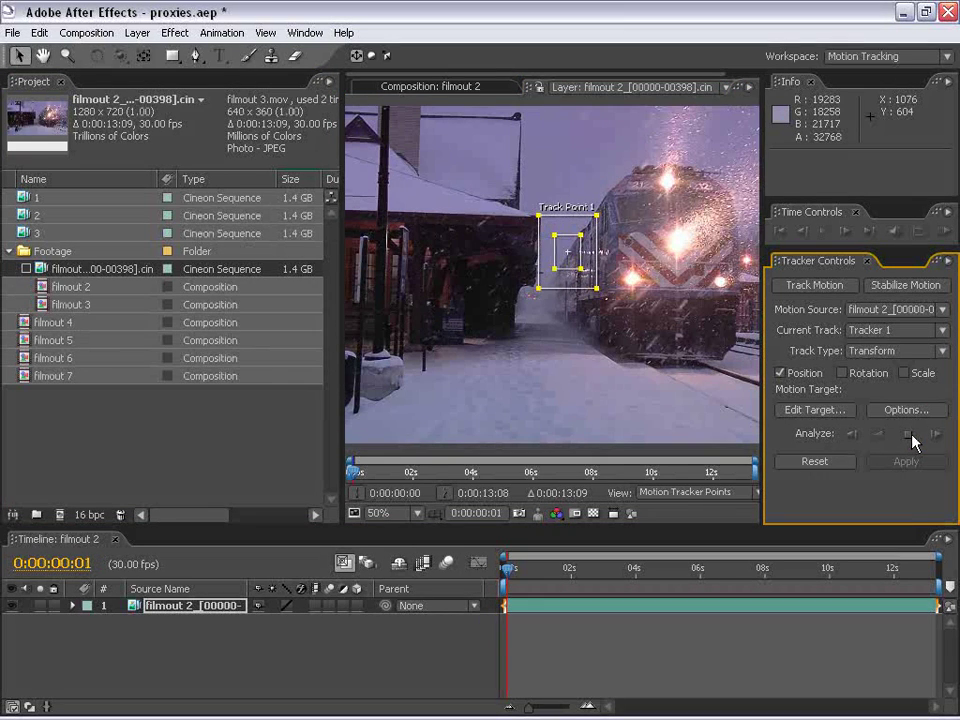
pyautogui.click(909, 436)
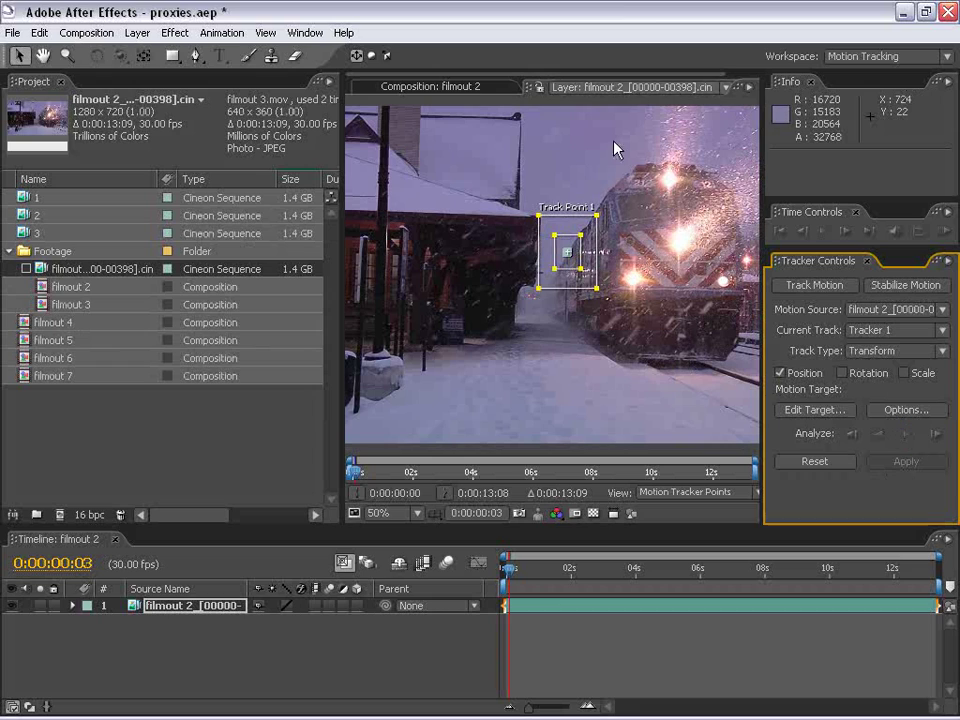
# Widen the viewer, closing the tracked layer's view, and set the filmout 2 composition's resolution to Full.
pyautogui.moveTo(764, 85); pyautogui.dragTo(860, 85)
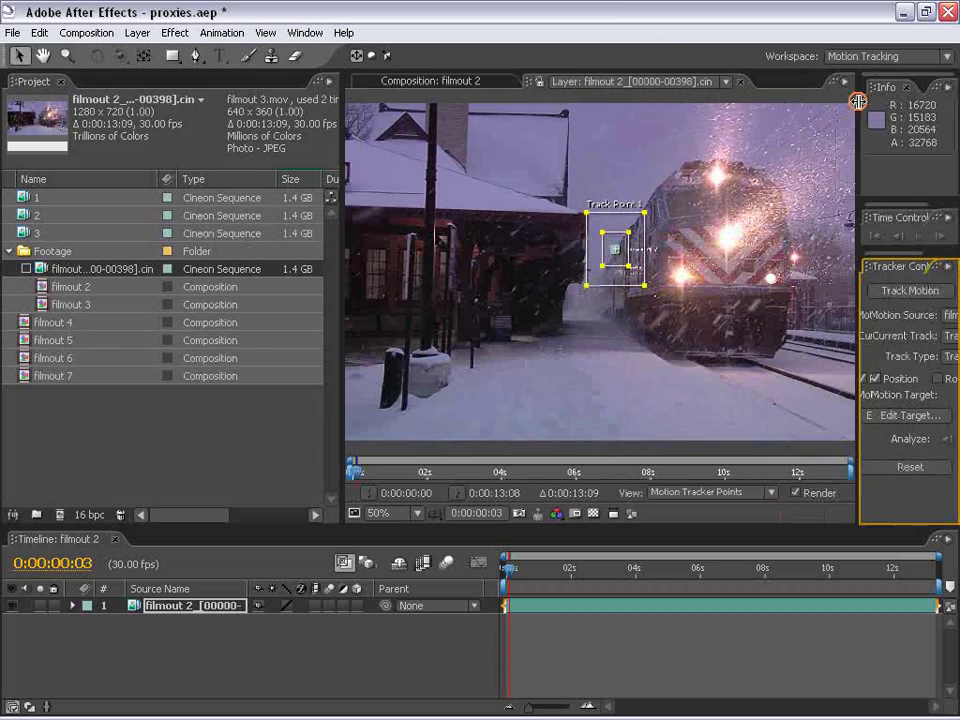
pyautogui.click(741, 82)
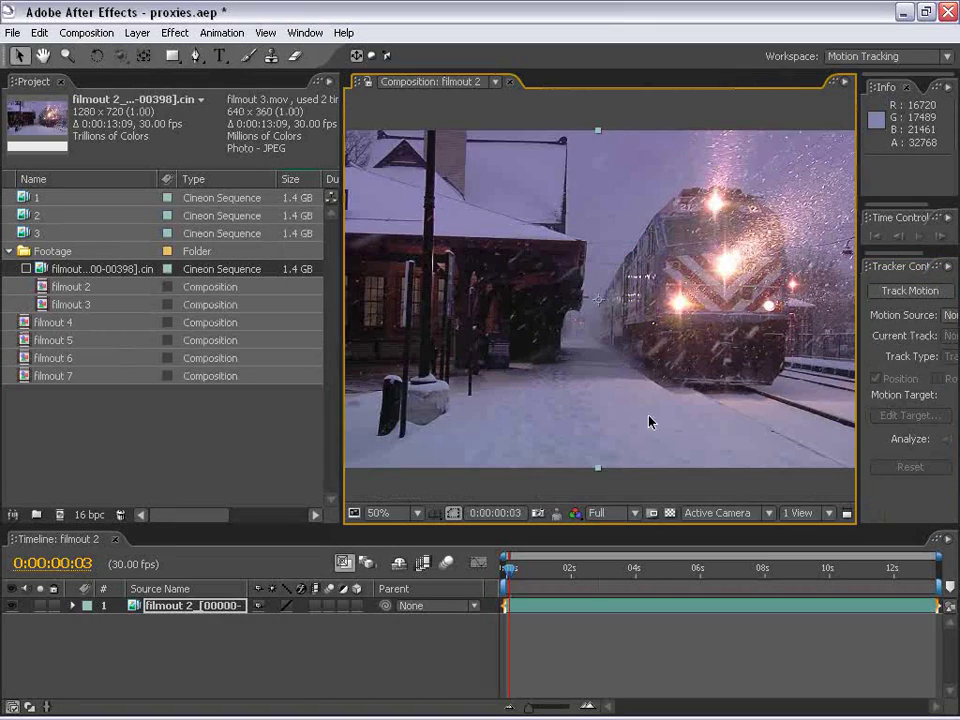
pyautogui.click(603, 513)
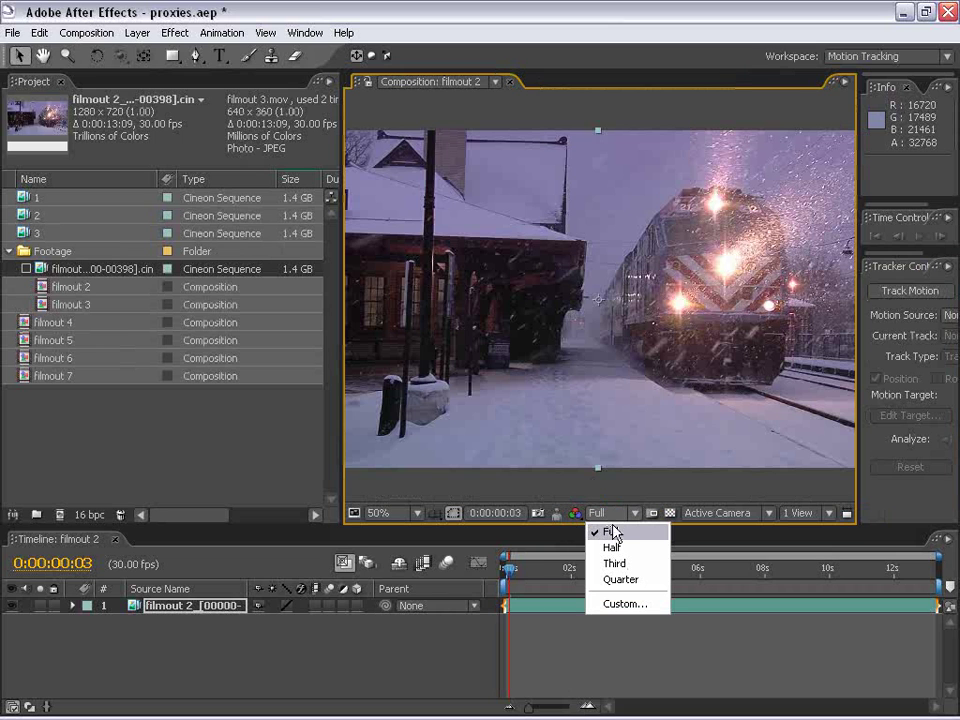
pyautogui.click(611, 532)
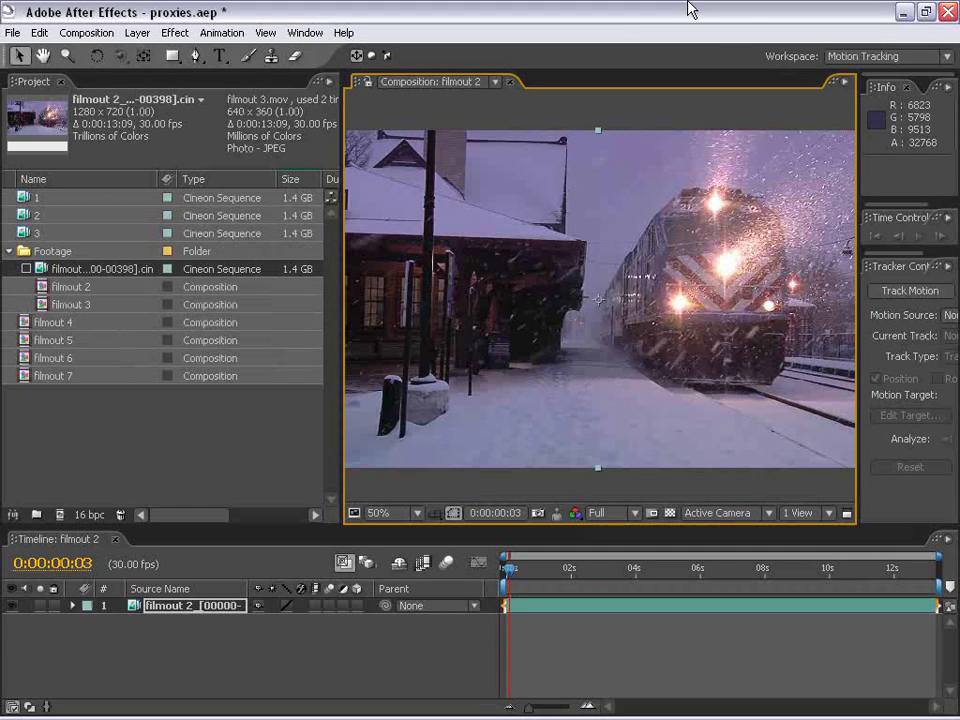
# Return to the Standard workspace and re-enable the proxy of the Cineon sequence.
pyautogui.click(885, 56)
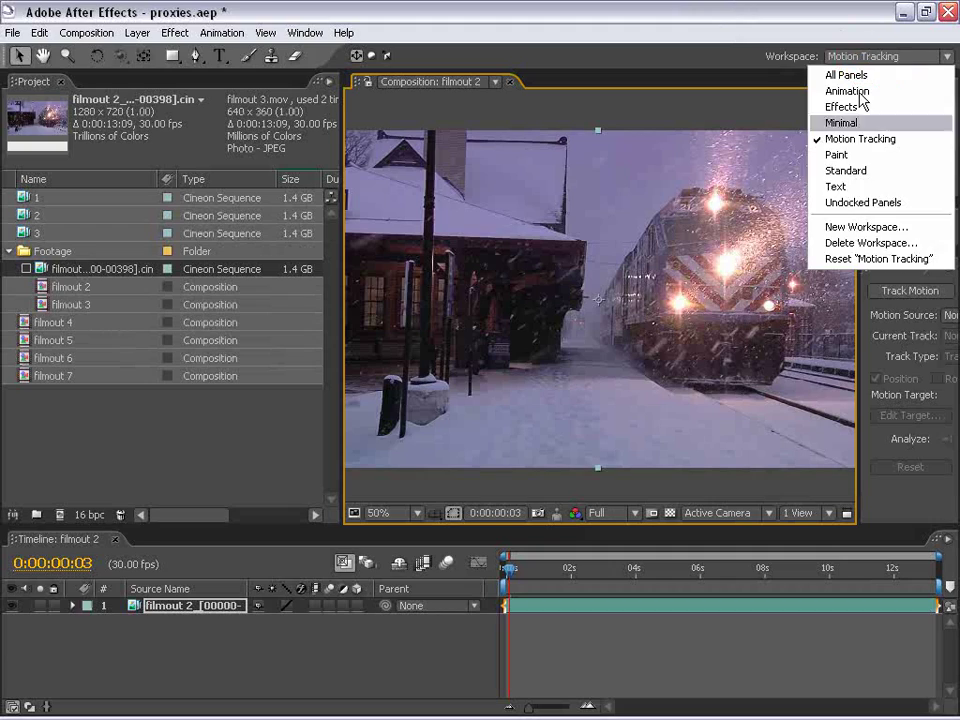
pyautogui.click(835, 170)
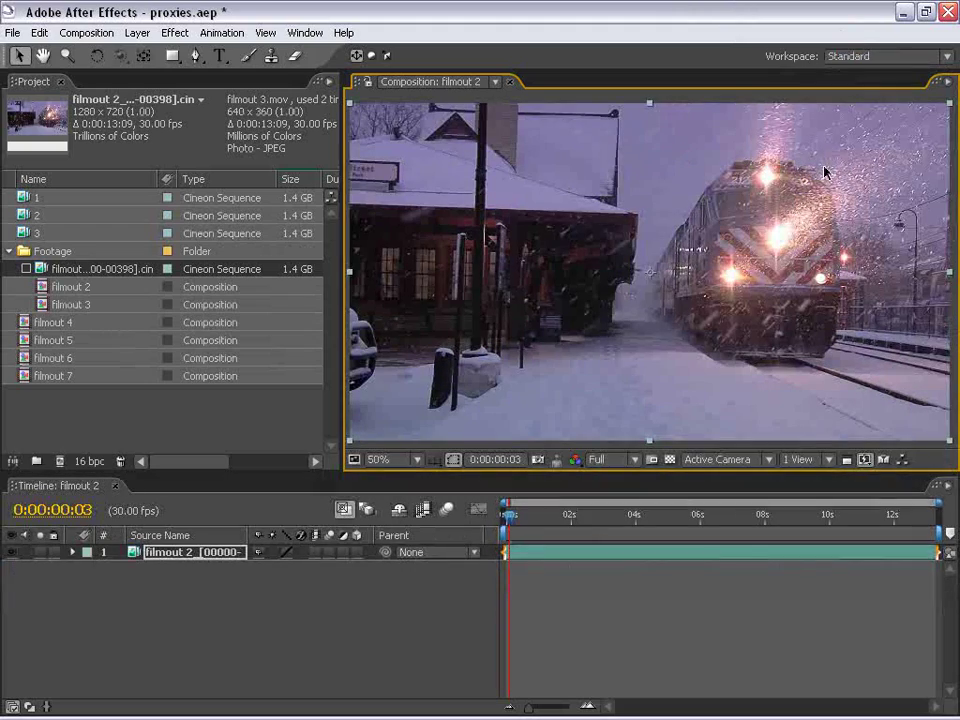
pyautogui.click(26, 269)
pyautogui.click(632, 591)
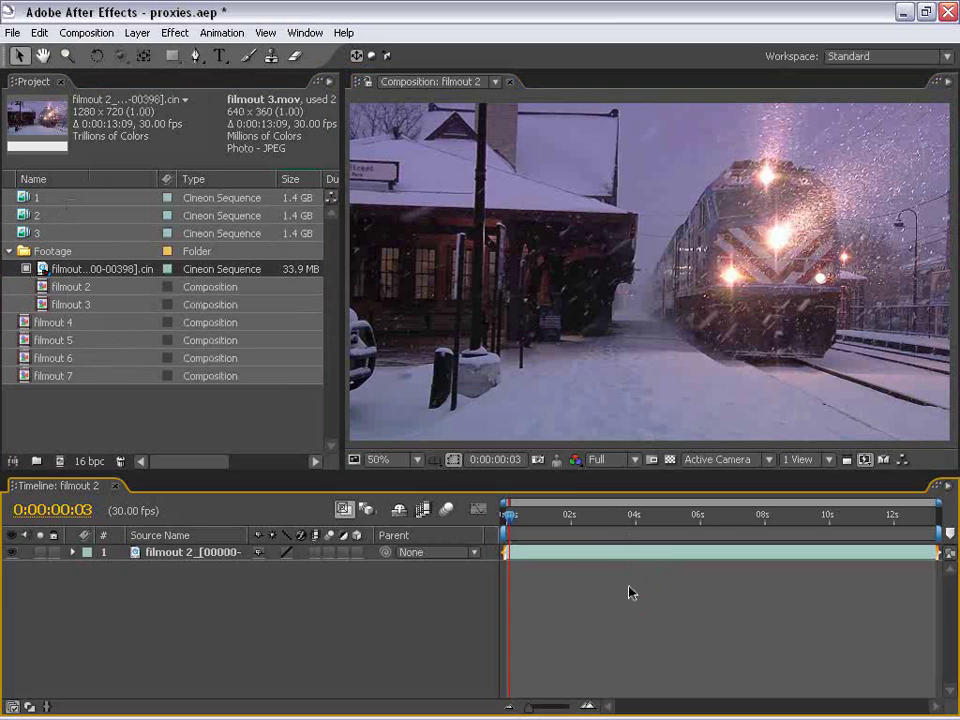
# Scrub through the filmout 2 composition, set its preview resolution to Half, and return the current time to the start.
pyautogui.moveTo(557, 514); pyautogui.dragTo(672, 515)
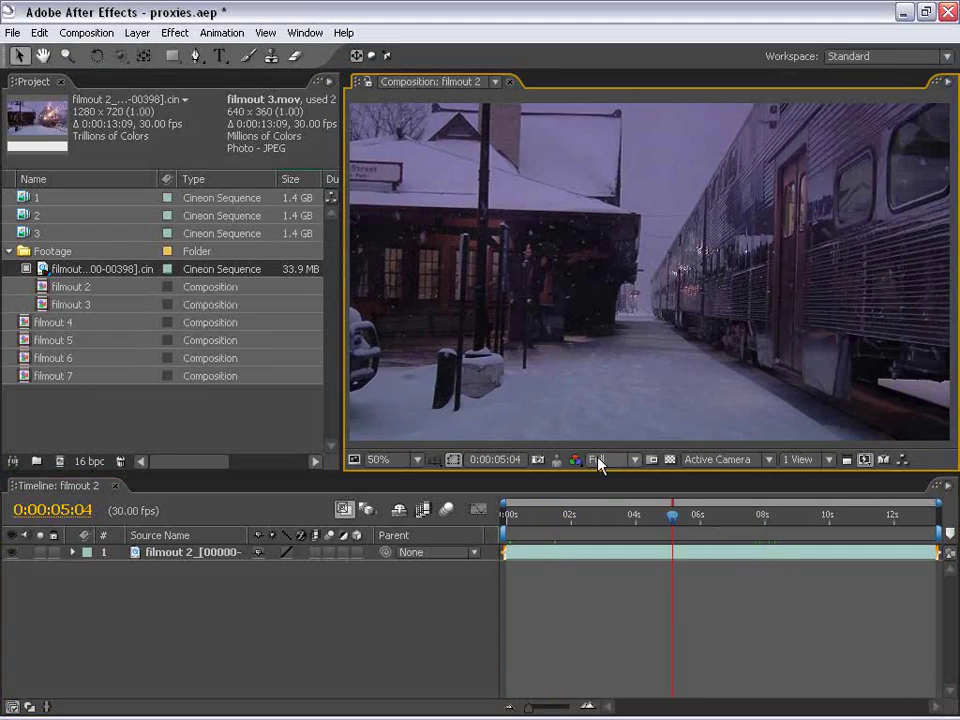
pyautogui.click(600, 460)
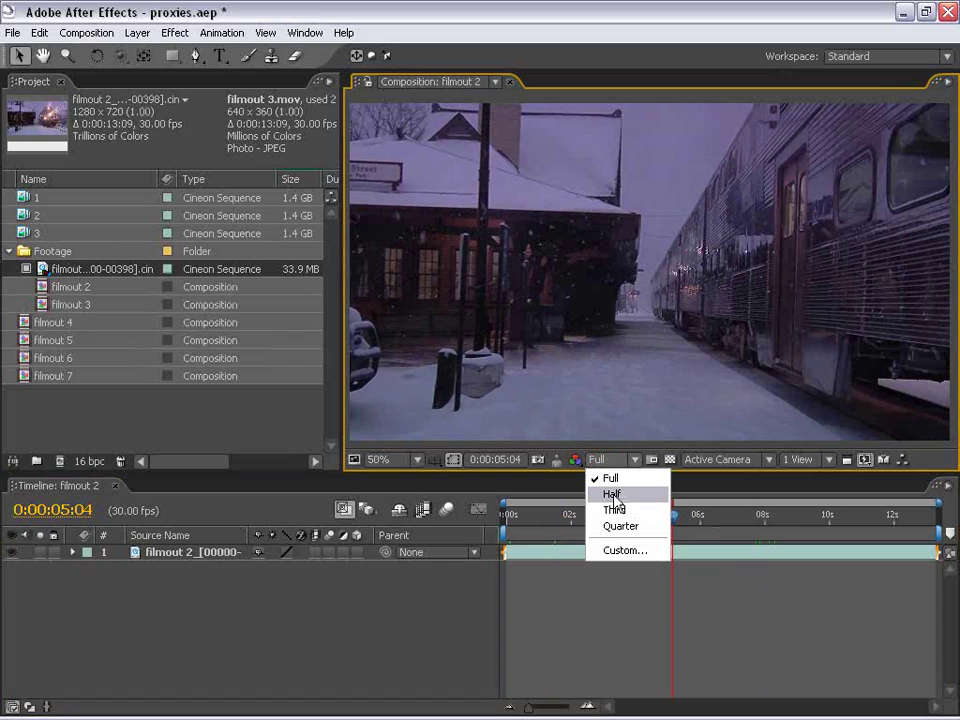
pyautogui.click(614, 497)
pyautogui.moveTo(672, 514); pyautogui.dragTo(500, 530)
# Show the Time Controls and switch the RAM preview resolution to Half and back to Auto.
pyautogui.click(304, 33)
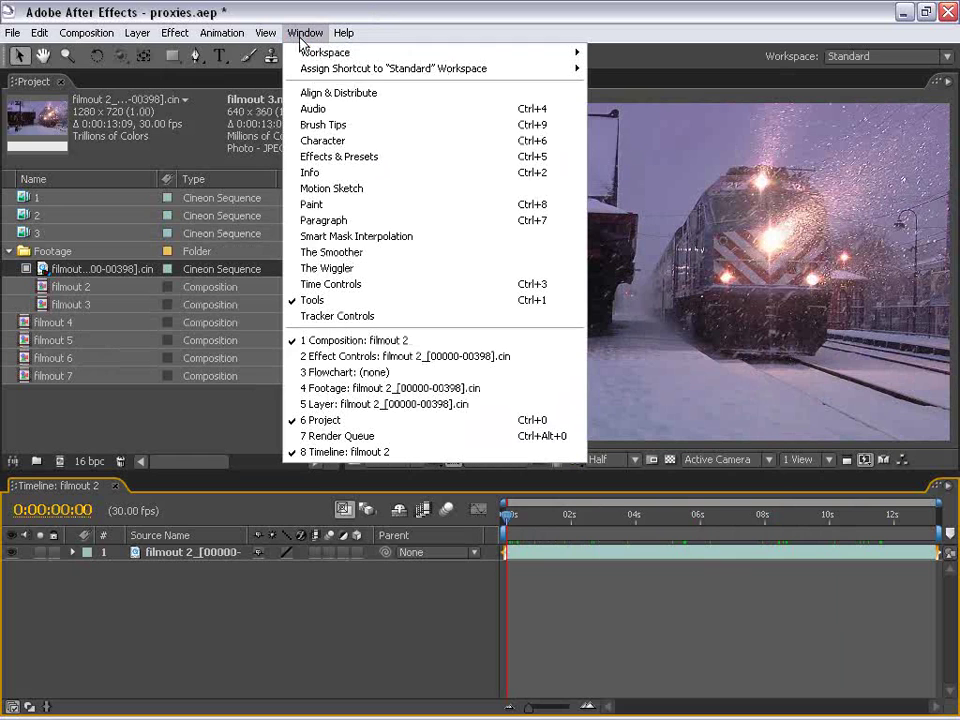
pyautogui.click(347, 288)
pyautogui.click(916, 164)
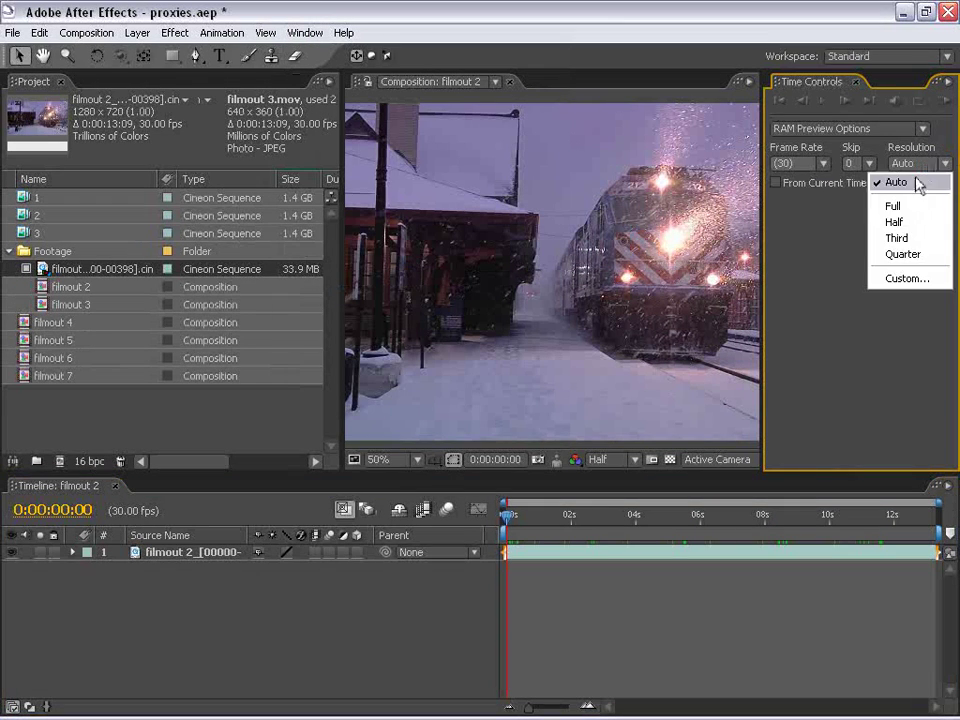
pyautogui.click(898, 222)
pyautogui.click(914, 164)
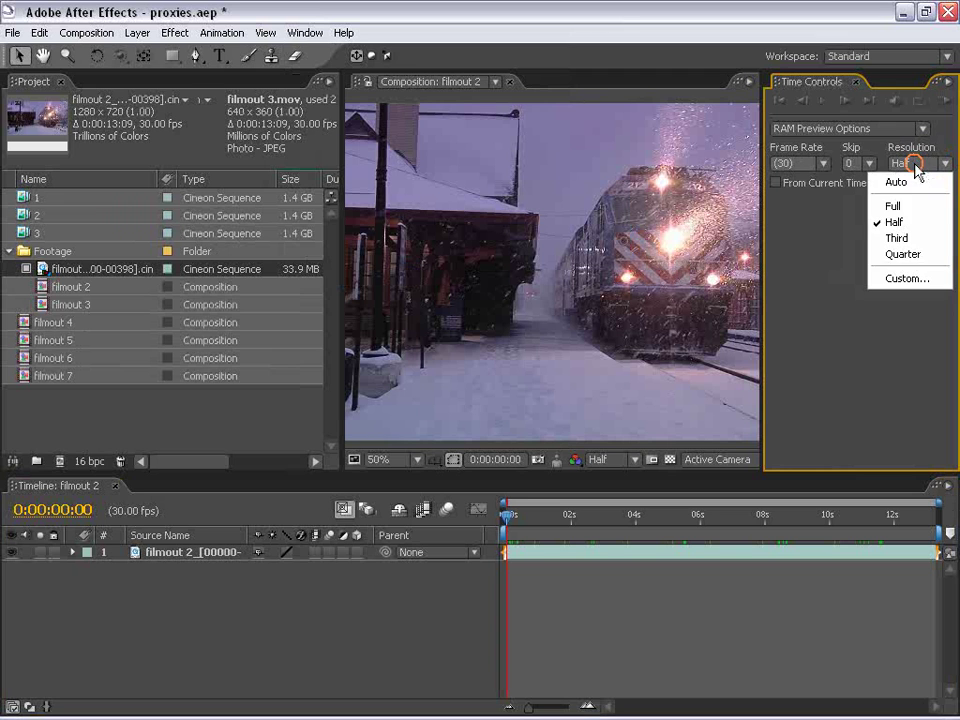
pyautogui.click(897, 182)
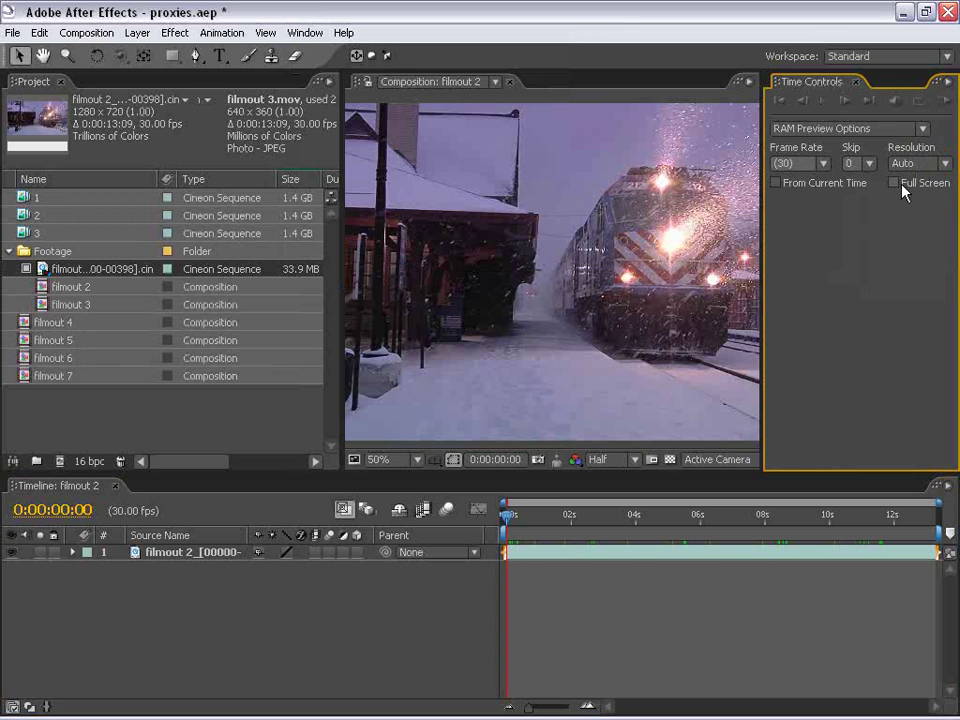
# Switch the Cineon sequence's proxy off to view the original footage, and switch it back on.
pyautogui.click(437, 246)
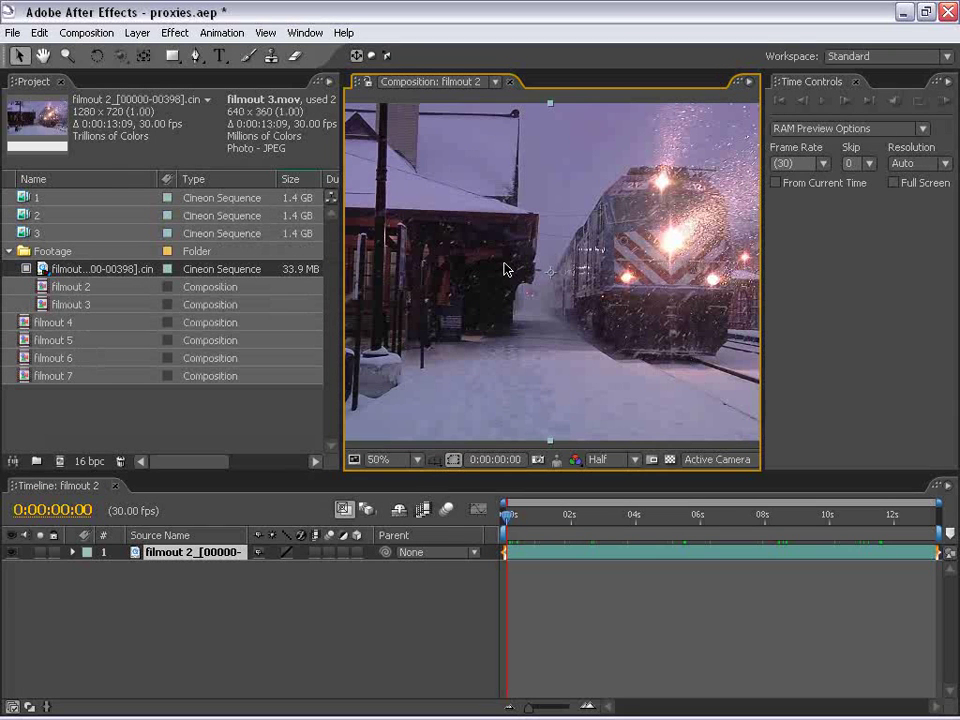
pyautogui.click(26, 270)
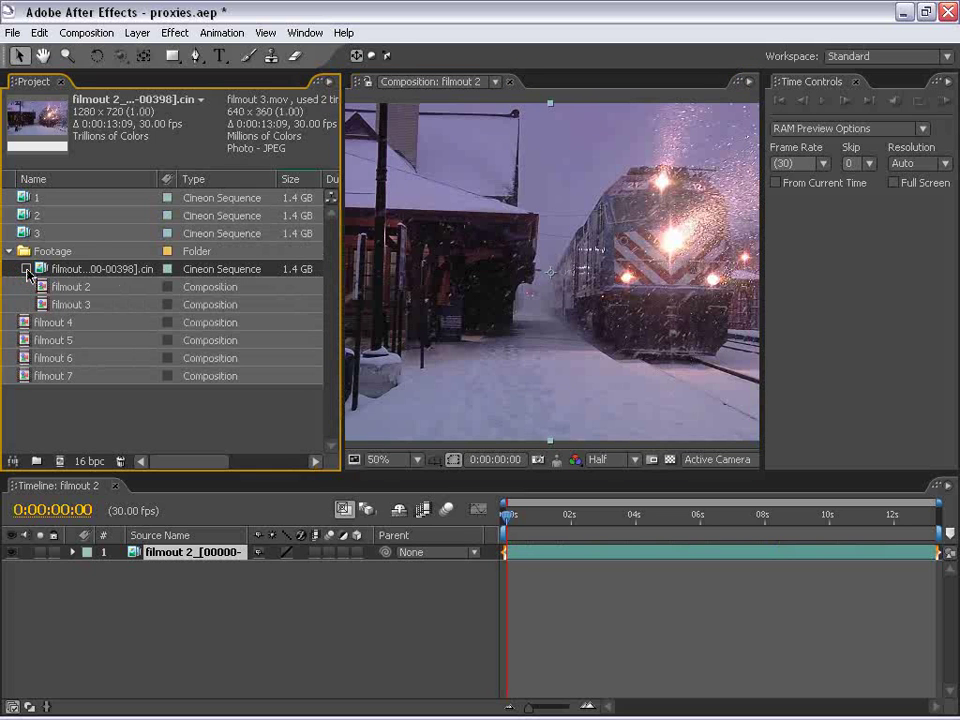
pyautogui.click(26, 270)
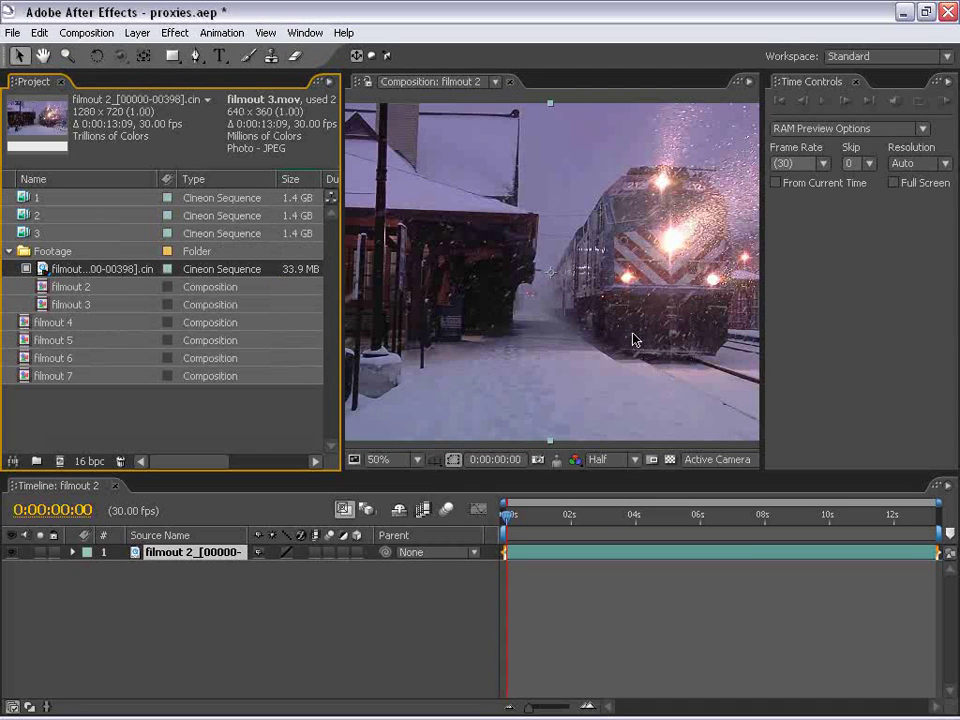
# Add filmout 2 to the render queue, examine the Proxy Use options in its render settings, and close them without changes along with the queue.
pyautogui.click(86, 33)
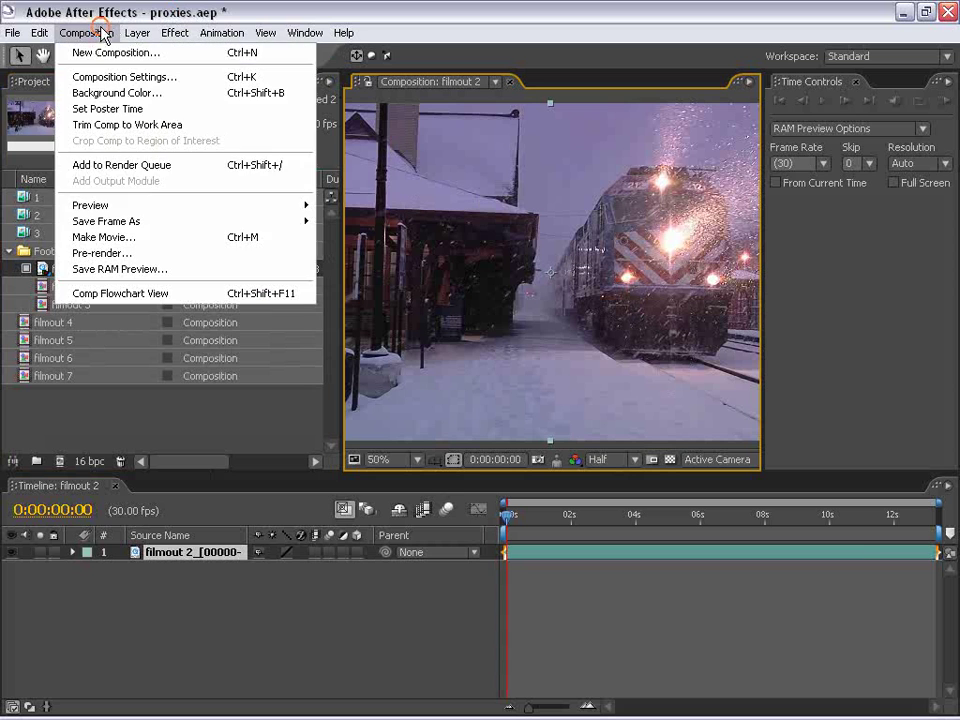
pyautogui.click(118, 165)
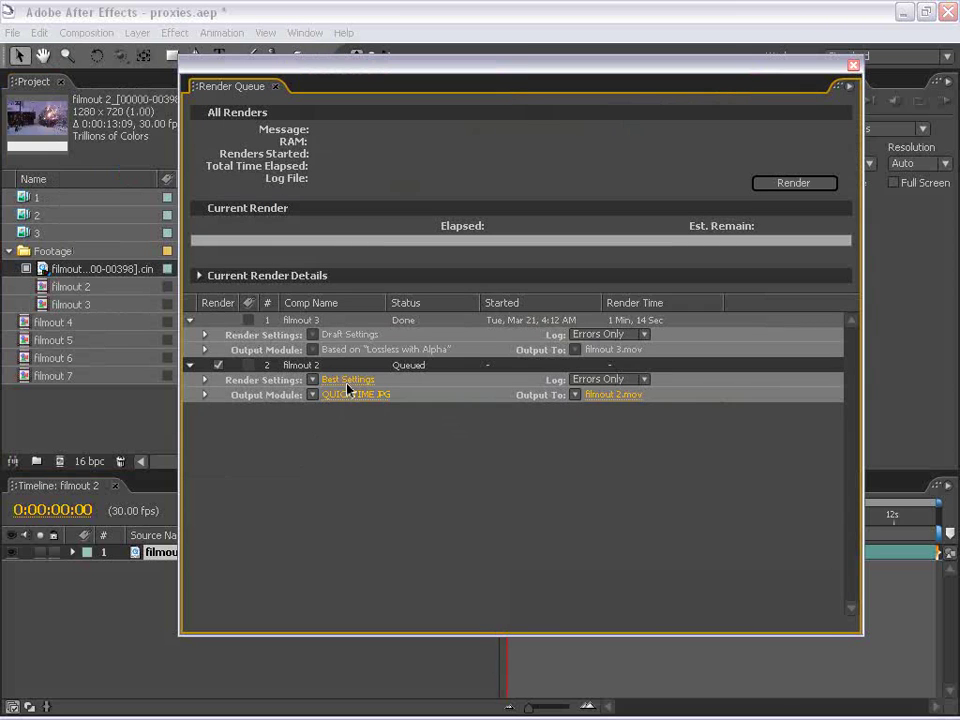
pyautogui.click(345, 386)
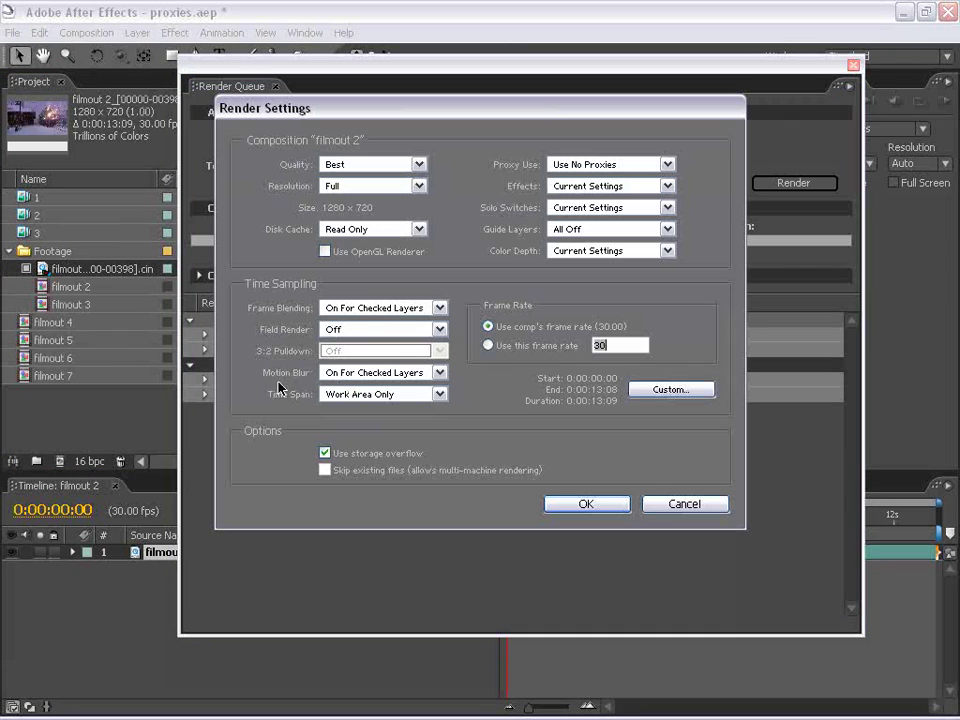
pyautogui.click(563, 168)
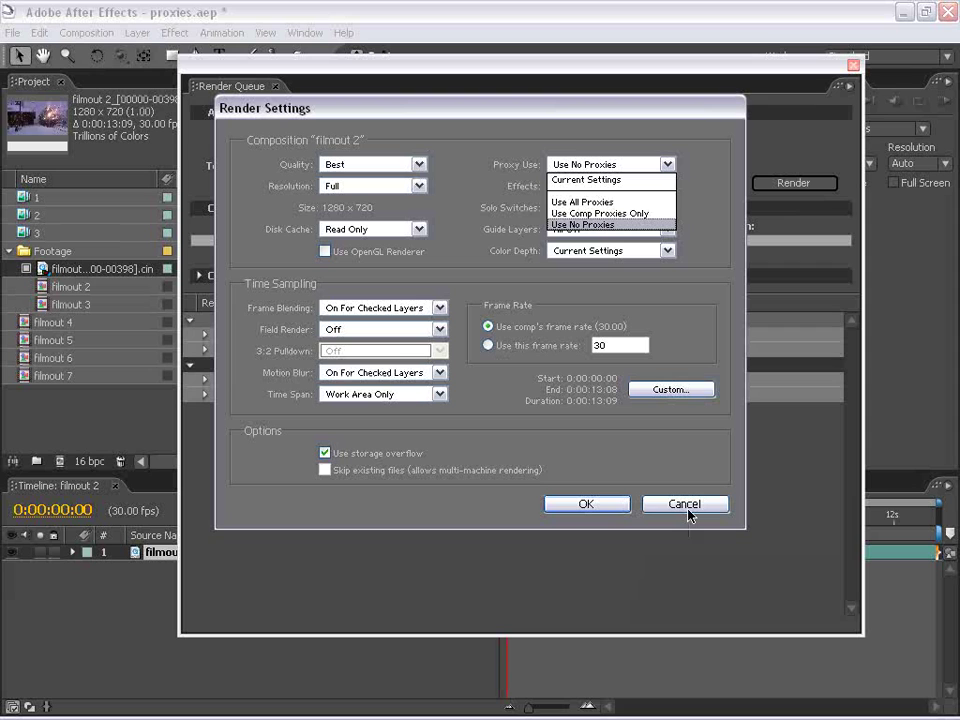
pyautogui.click(680, 478)
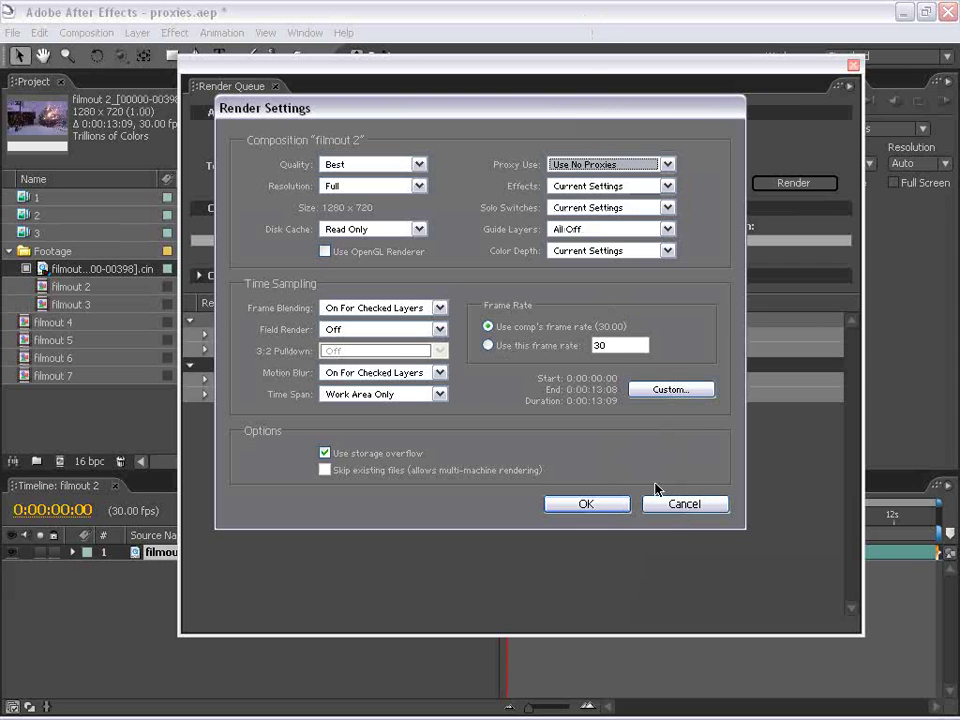
pyautogui.click(681, 505)
pyautogui.hotkey('ctrl', 'alt', '0')
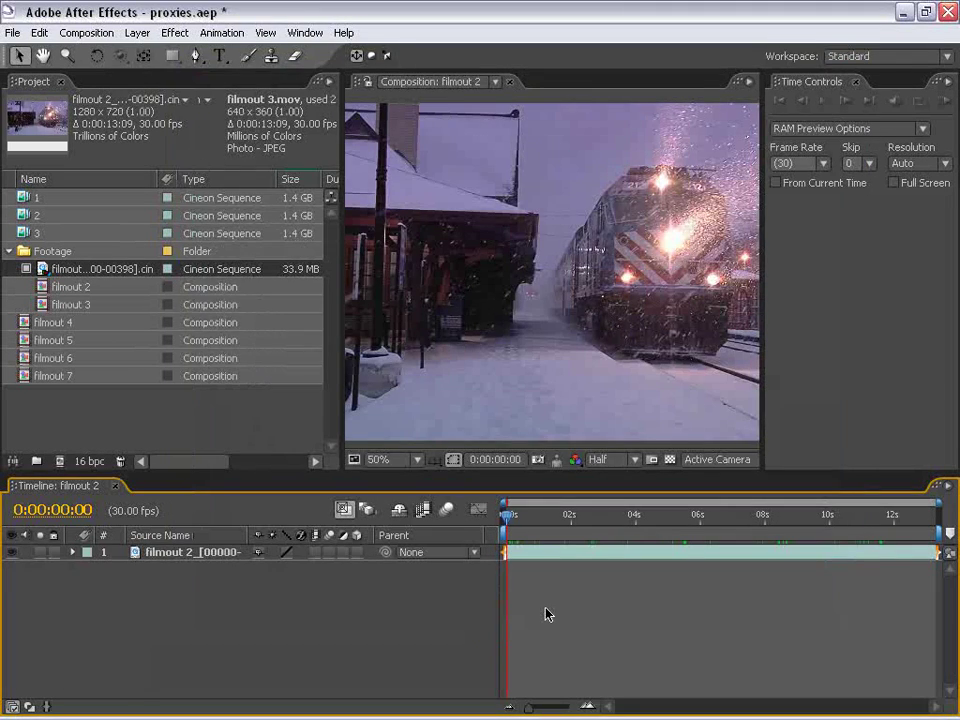